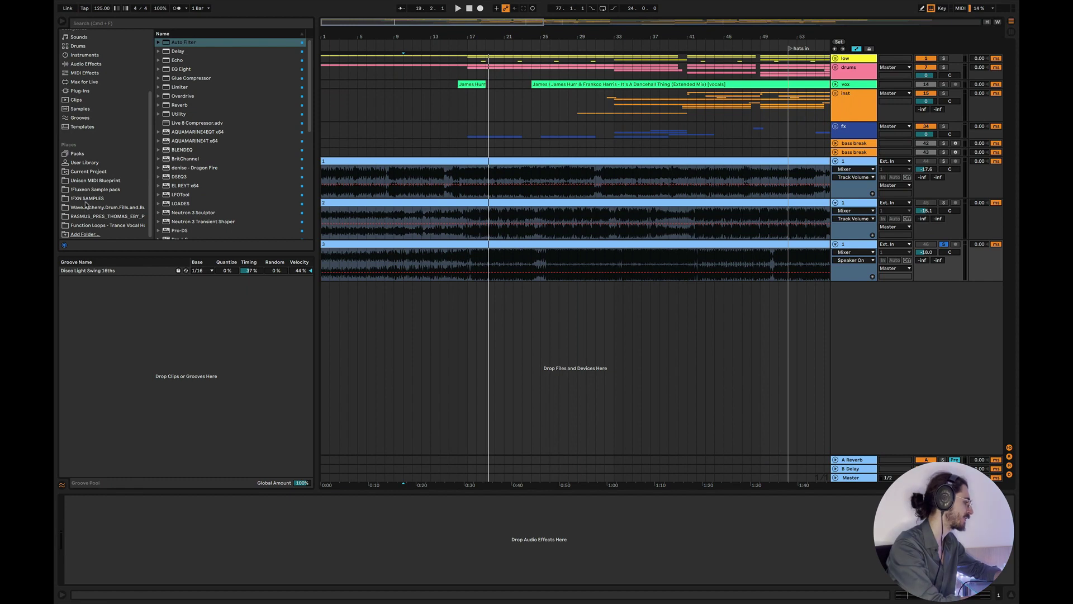
# Open the !FXN SAMPLES folder in a widened browser and expand its Oud subfolder.
pyautogui.click(85, 199)
pyautogui.moveTo(315, 104); pyautogui.dragTo(362, 101)
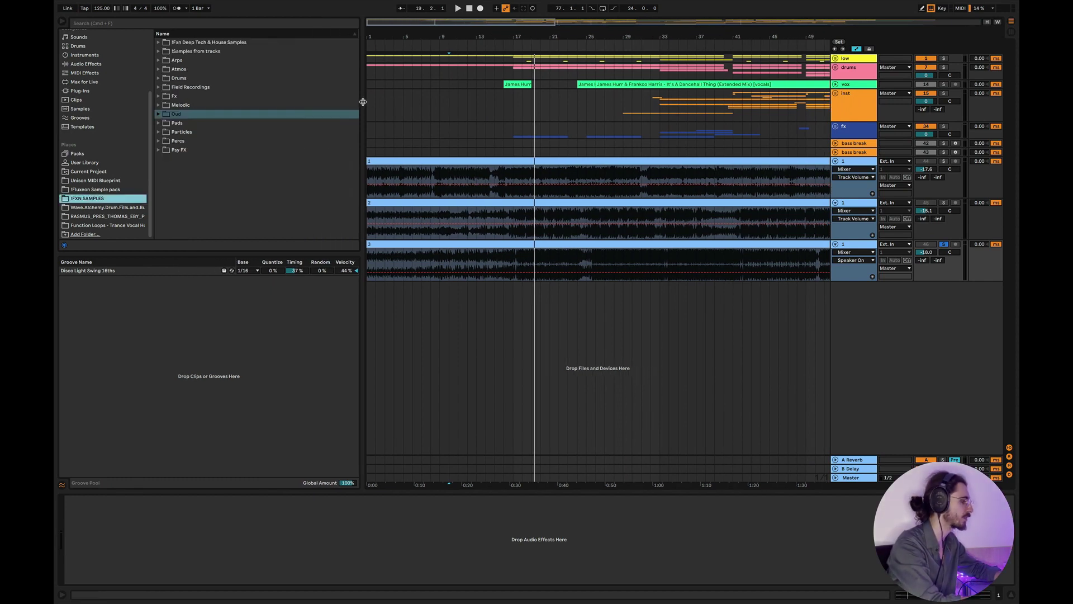
pyautogui.click(158, 114)
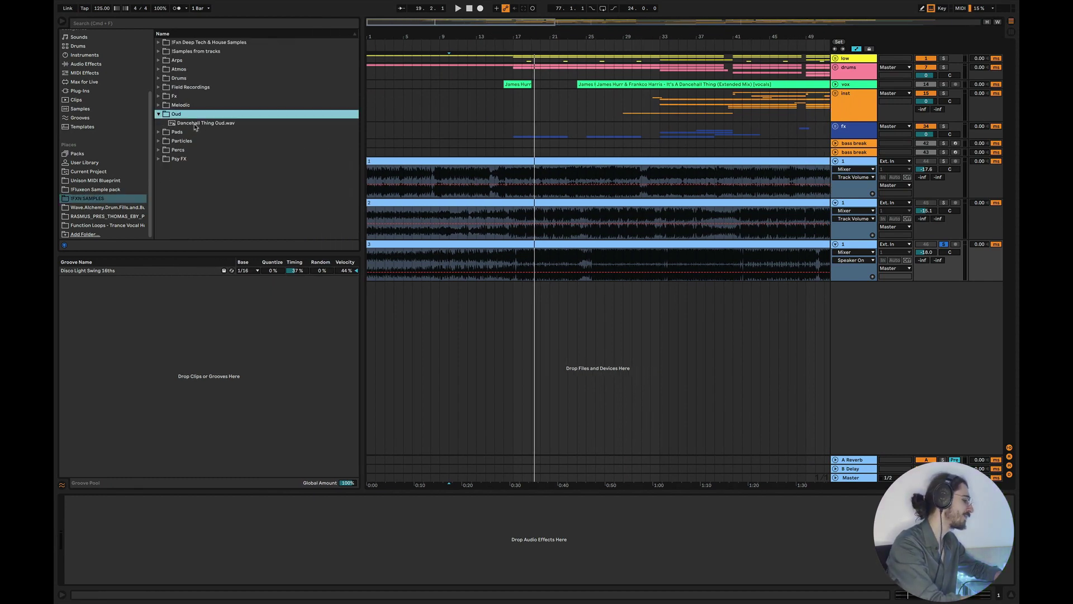
pyautogui.click(449, 263)
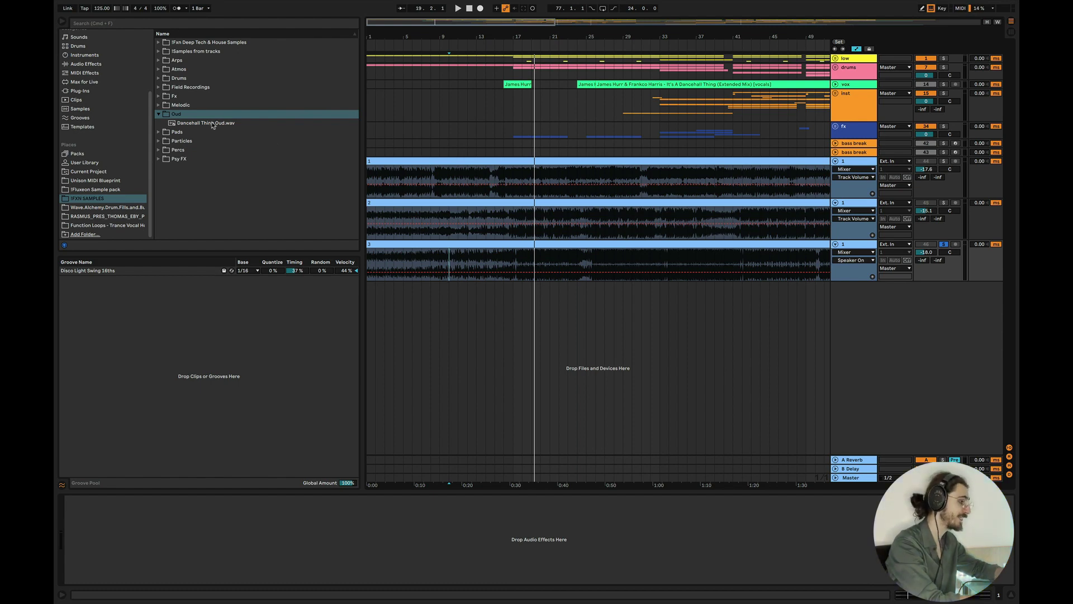
# Unfold the inst group in the arrangement and briefly play the oud clip from about bar 79.
pyautogui.scroll(-5, 548, 96)
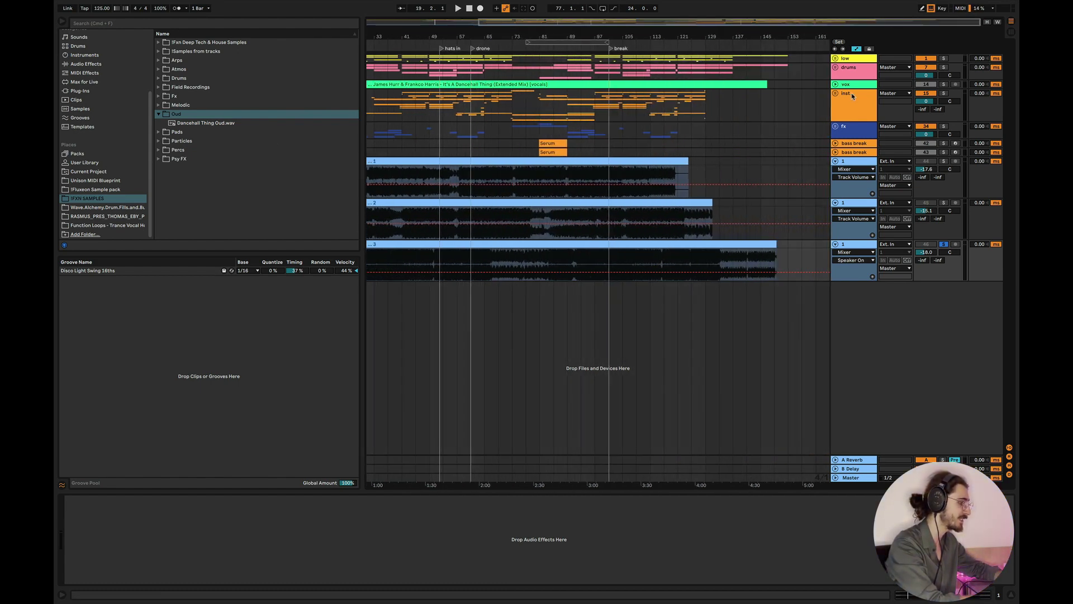
pyautogui.click(836, 93)
pyautogui.scroll(3, 615, 252)
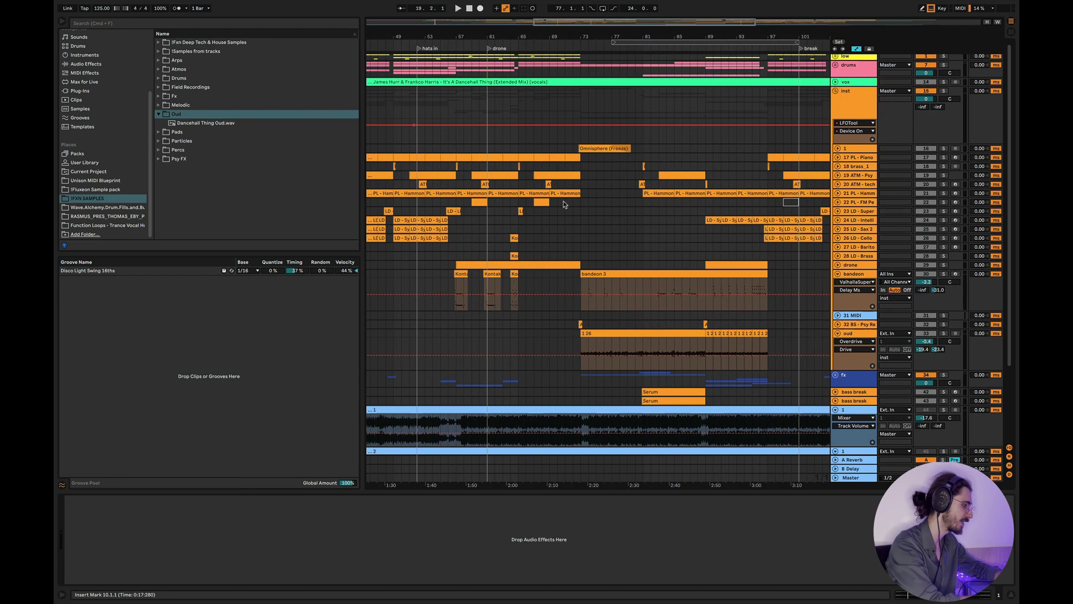
pyautogui.click(628, 343)
pyautogui.press('space')
pyautogui.press('space')
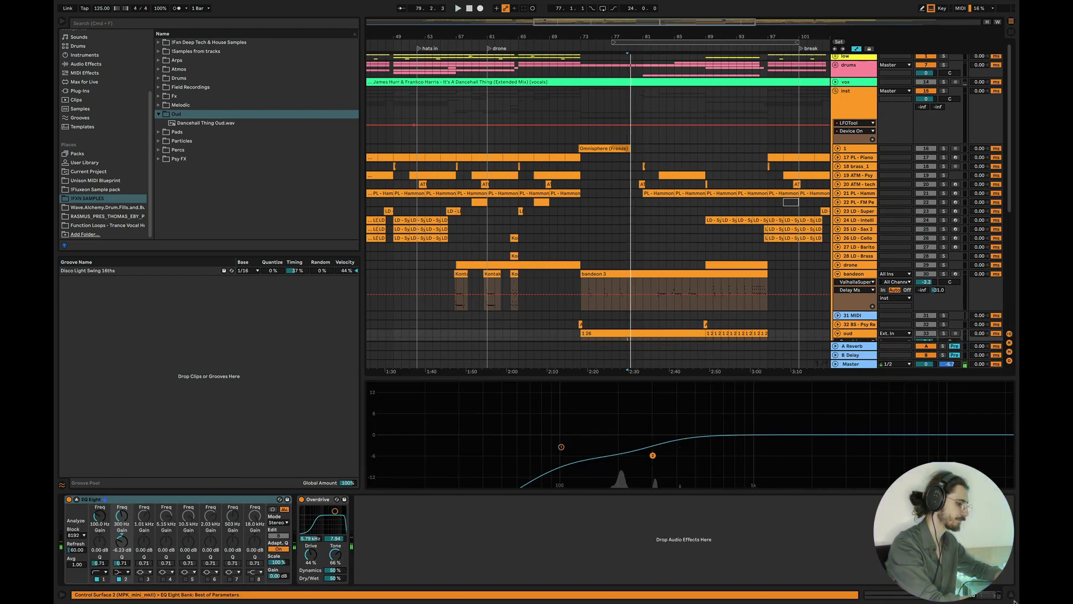
# Hide the device view and audition the oud clip in the full arrangement from bar 79.
pyautogui.click(1012, 595)
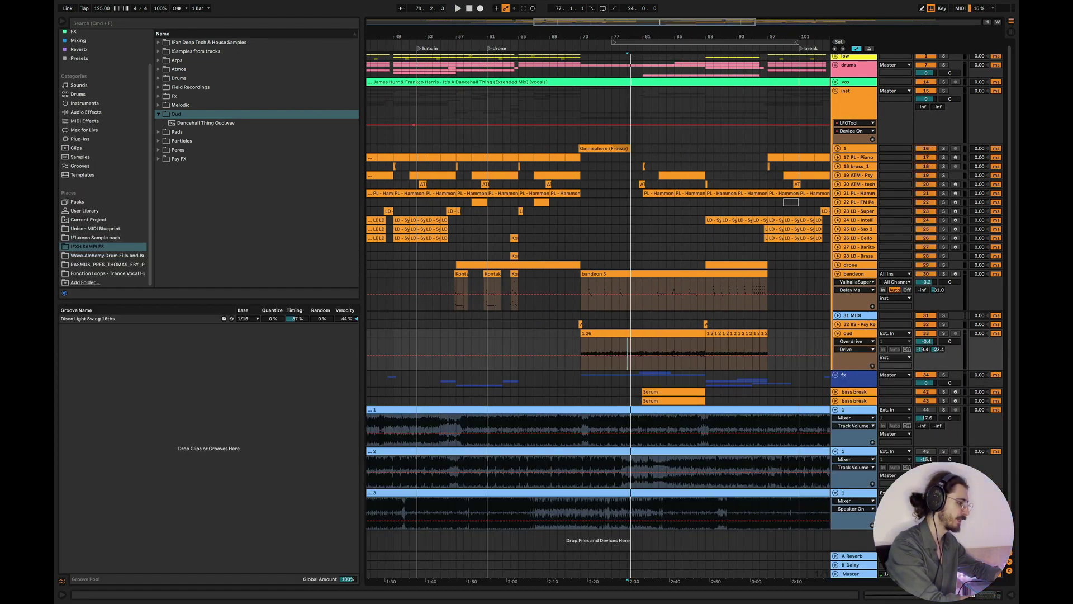
pyautogui.click(626, 344)
pyautogui.press('space')
pyautogui.scroll(3, 714, 366)
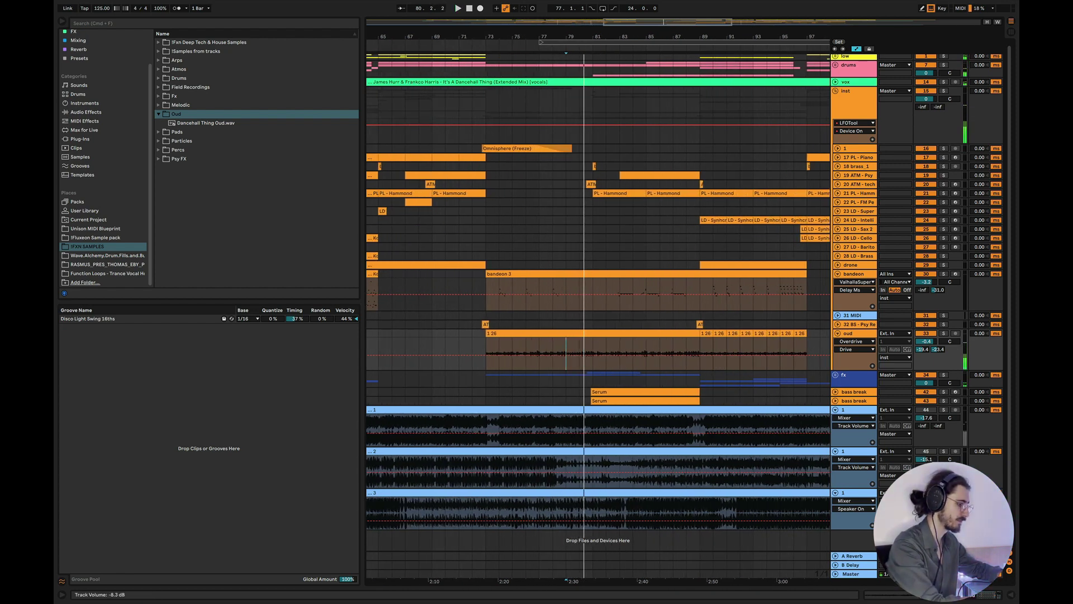
pyautogui.press('space')
pyautogui.press('space')
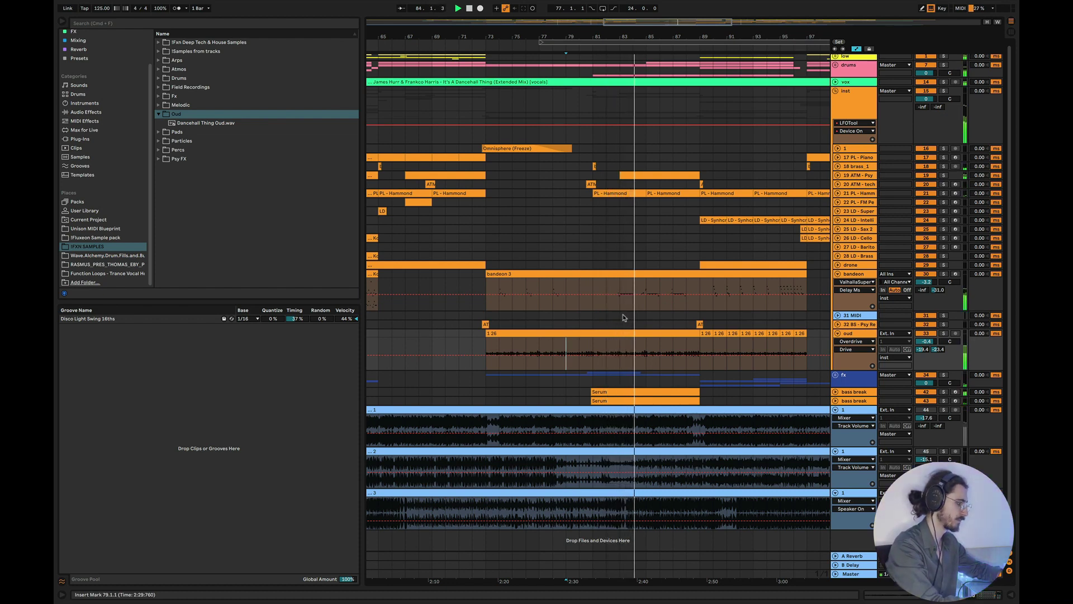
pyautogui.press('space')
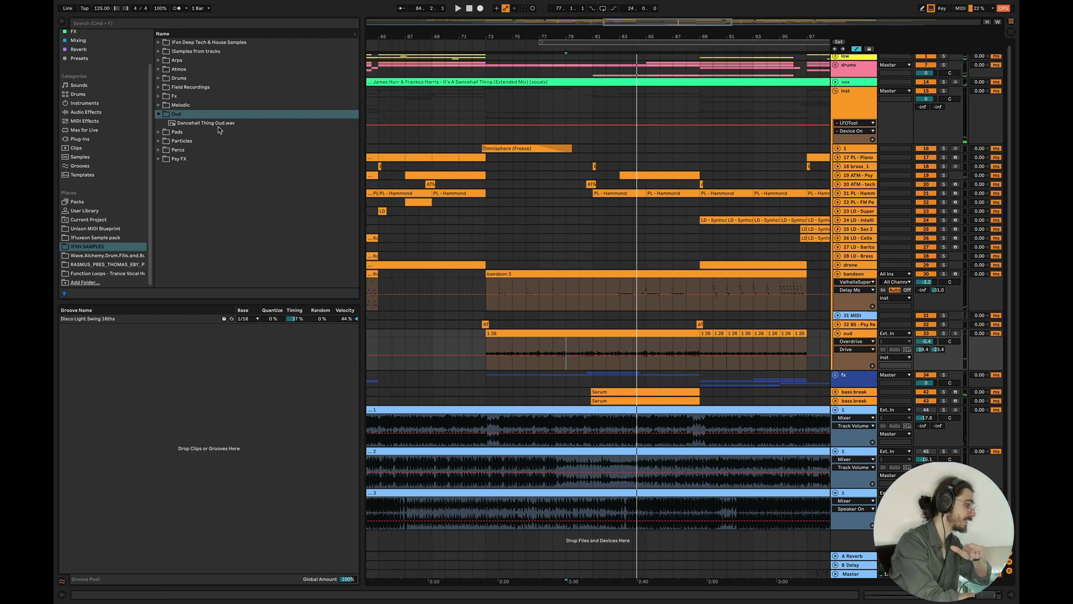
# Listen to the first reference track in solo, starting playback from bars 52, 49 and 41.
pyautogui.scroll(-3, 597, 447)
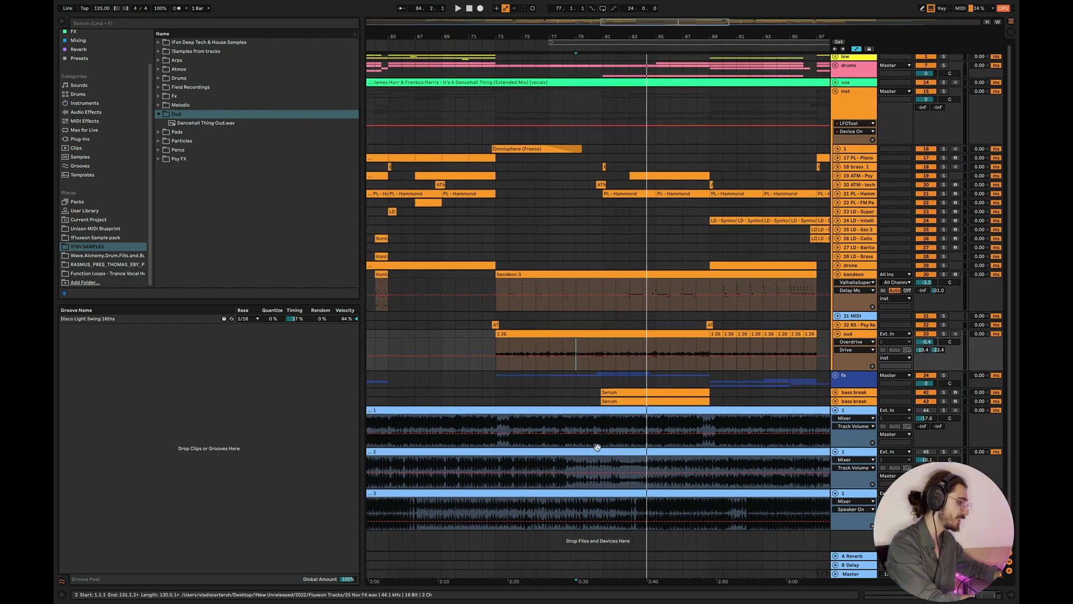
pyautogui.scroll(-2, 597, 447)
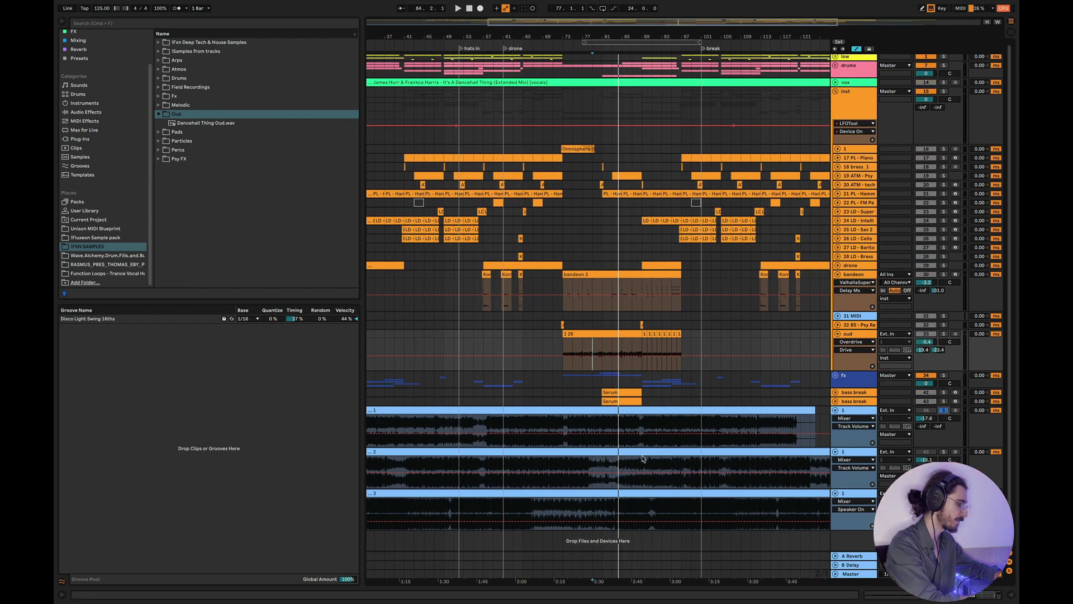
pyautogui.click(460, 432)
pyautogui.press('space')
pyautogui.scroll(4, 455, 428)
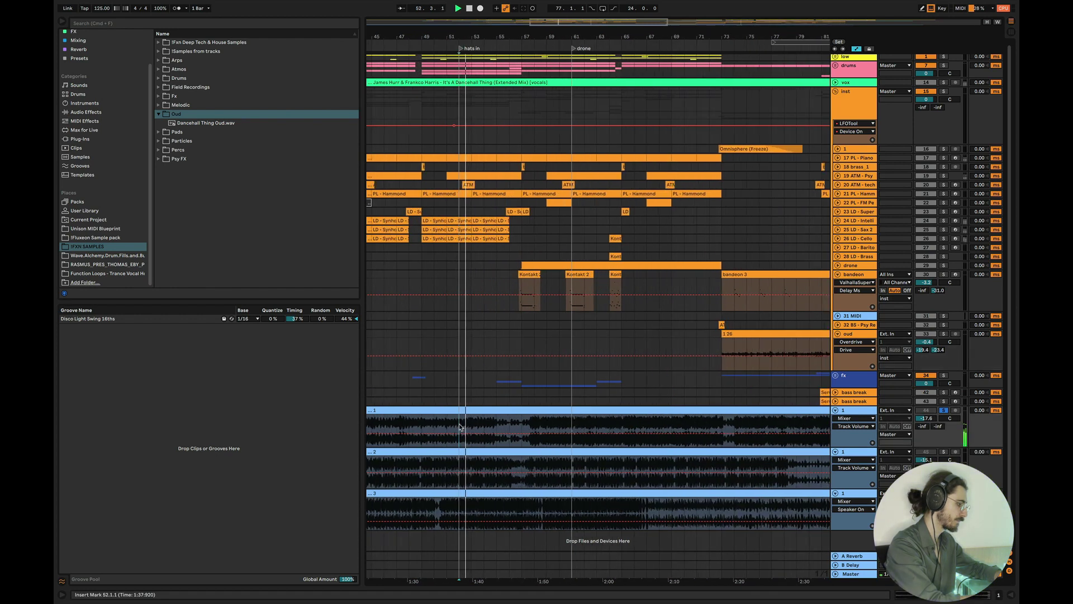
pyautogui.click(453, 425)
pyautogui.hscroll(-3, 453, 425)
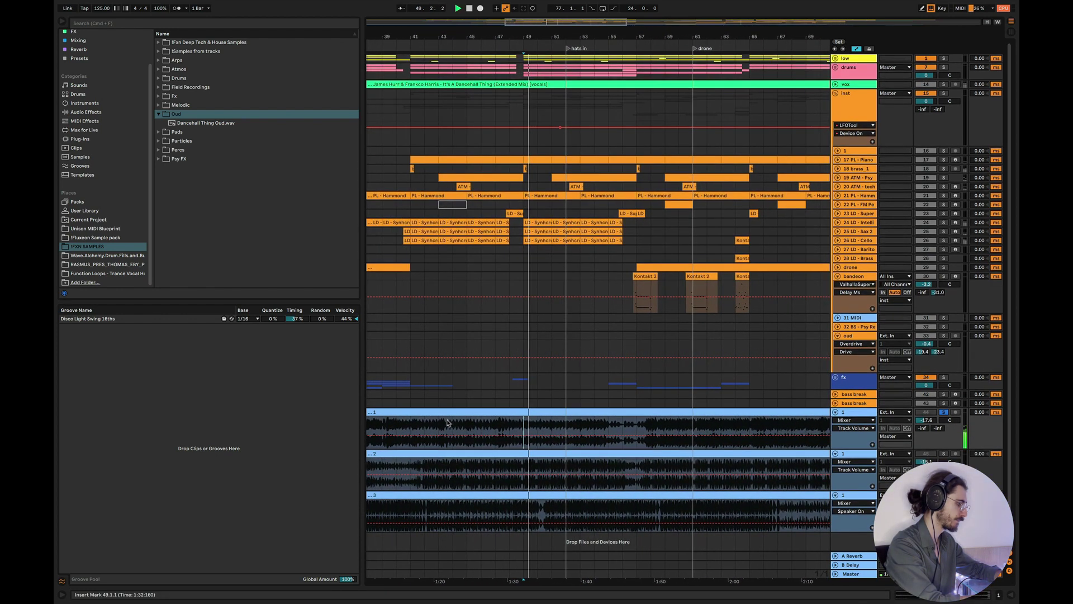
pyautogui.click(414, 425)
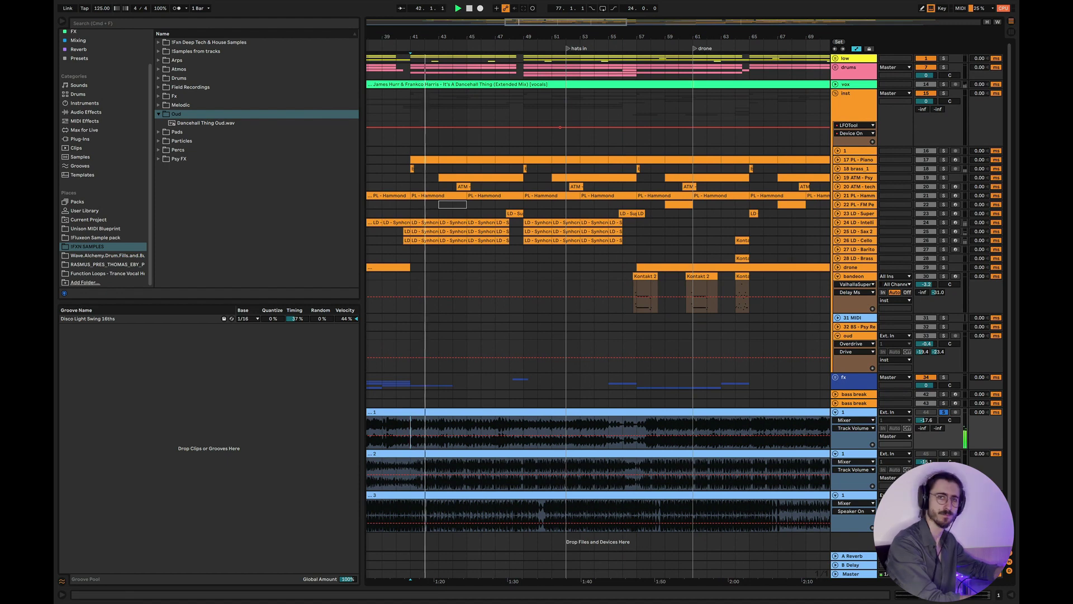
pyautogui.scroll(-2, 635, 441)
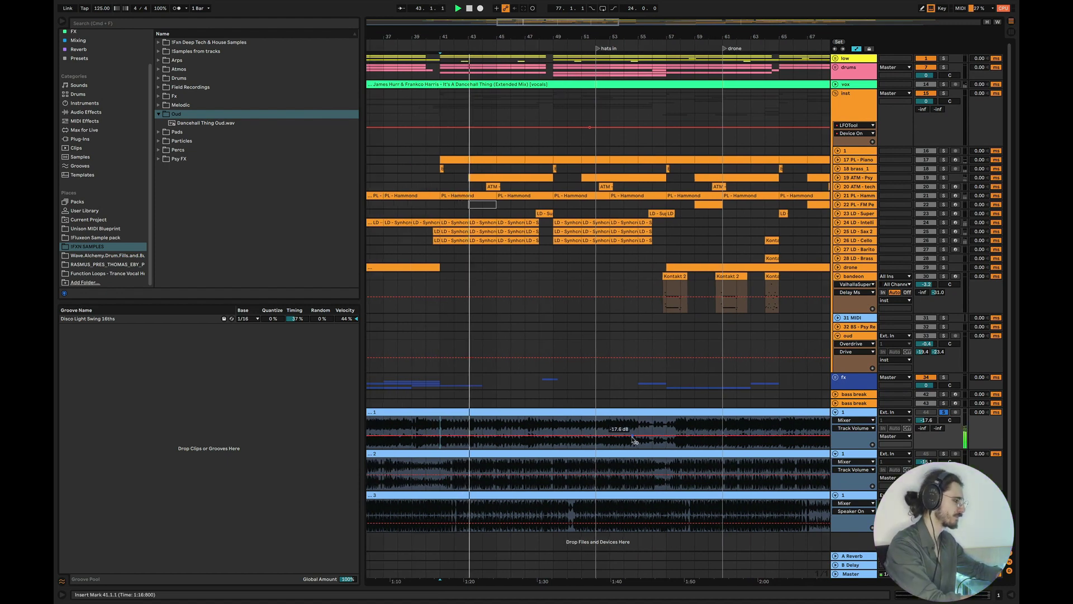
pyautogui.scroll(-1, 634, 441)
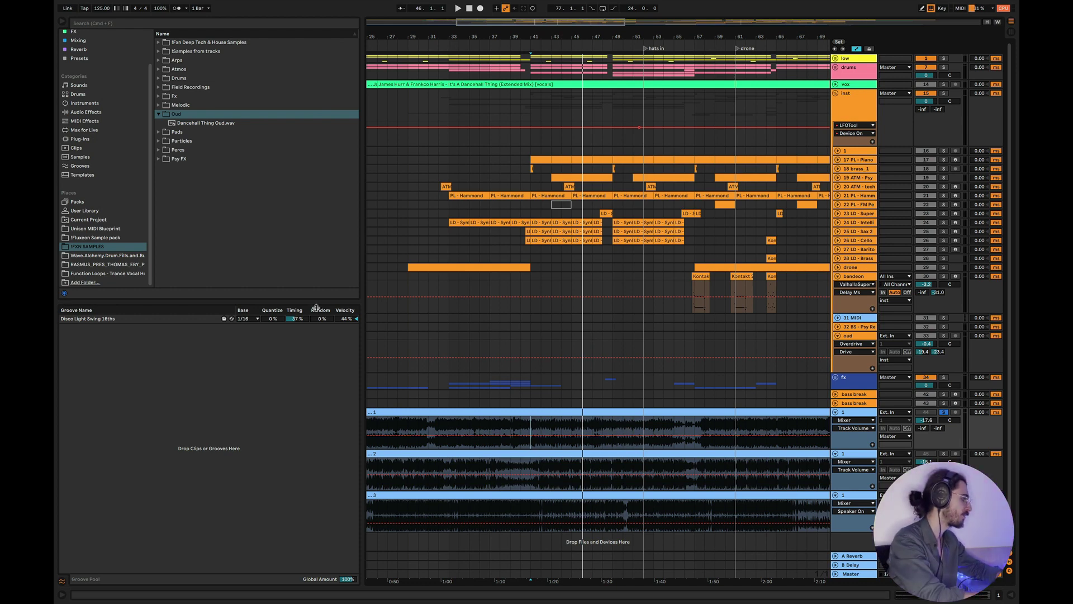
# Preview Dancehall Thing Oud.wav, plus fx_hit_6.wav, fx_hit_1.wav and ethno_hit_1.wav from the fx_hits folder, collapsing the folders when finished.
pyautogui.click(191, 124)
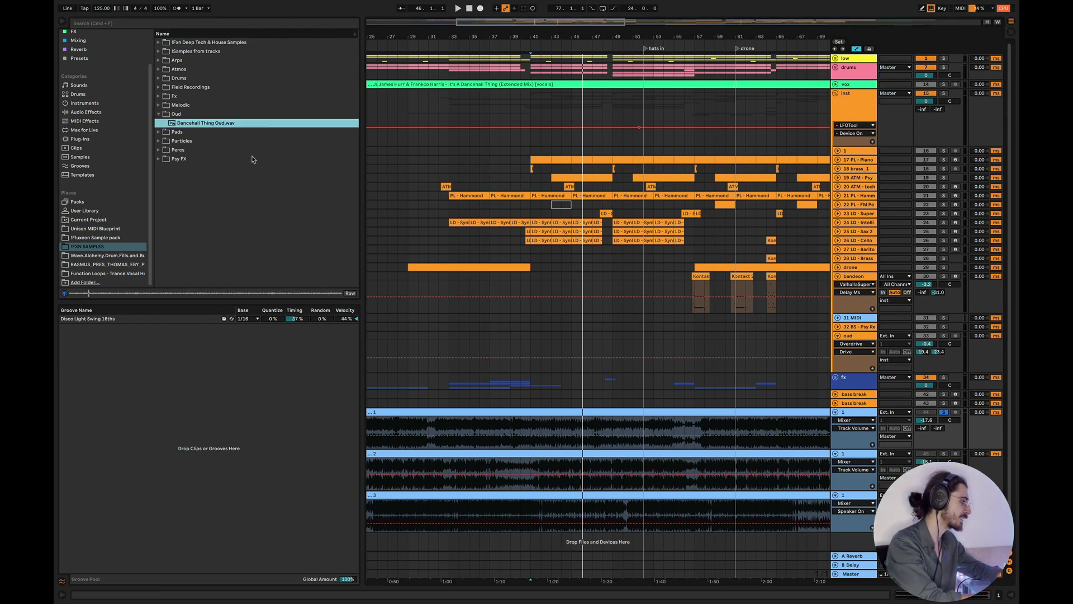
pyautogui.click(157, 115)
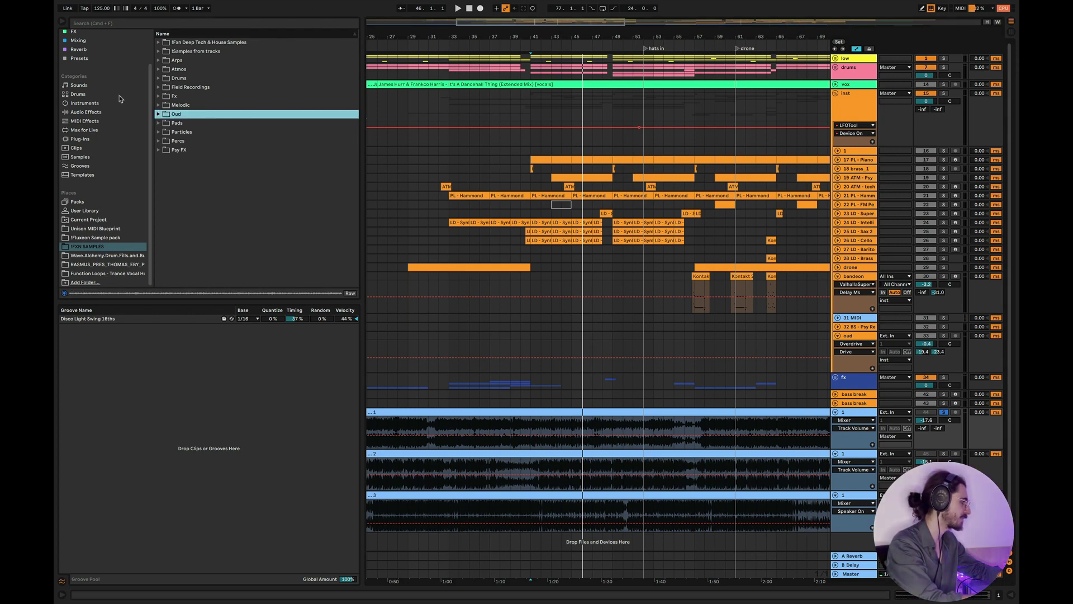
pyautogui.click(159, 97)
pyautogui.click(164, 123)
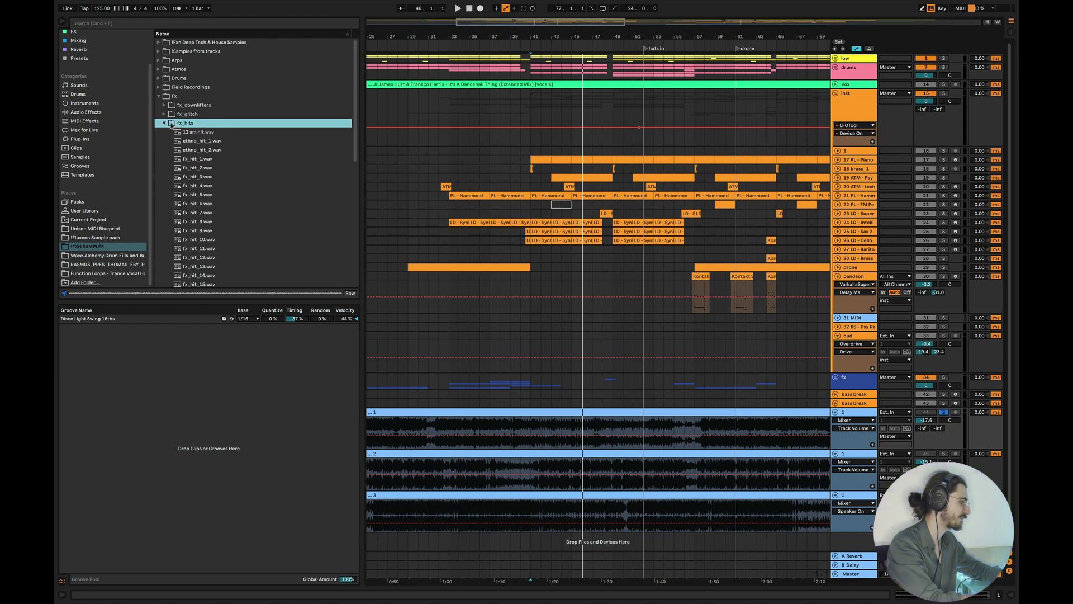
pyautogui.click(205, 204)
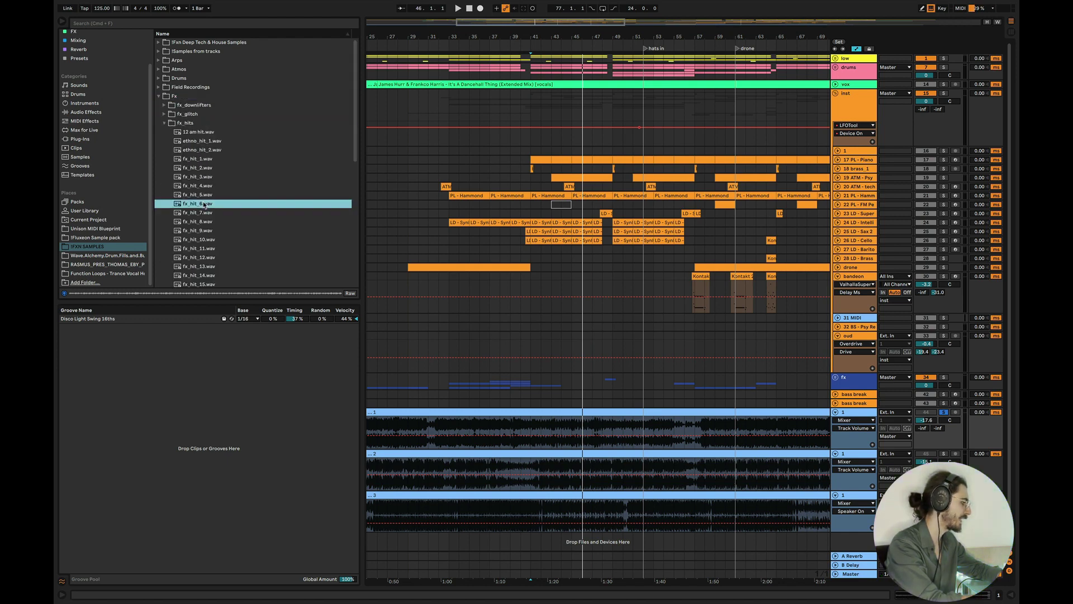
pyautogui.click(199, 160)
pyautogui.click(197, 141)
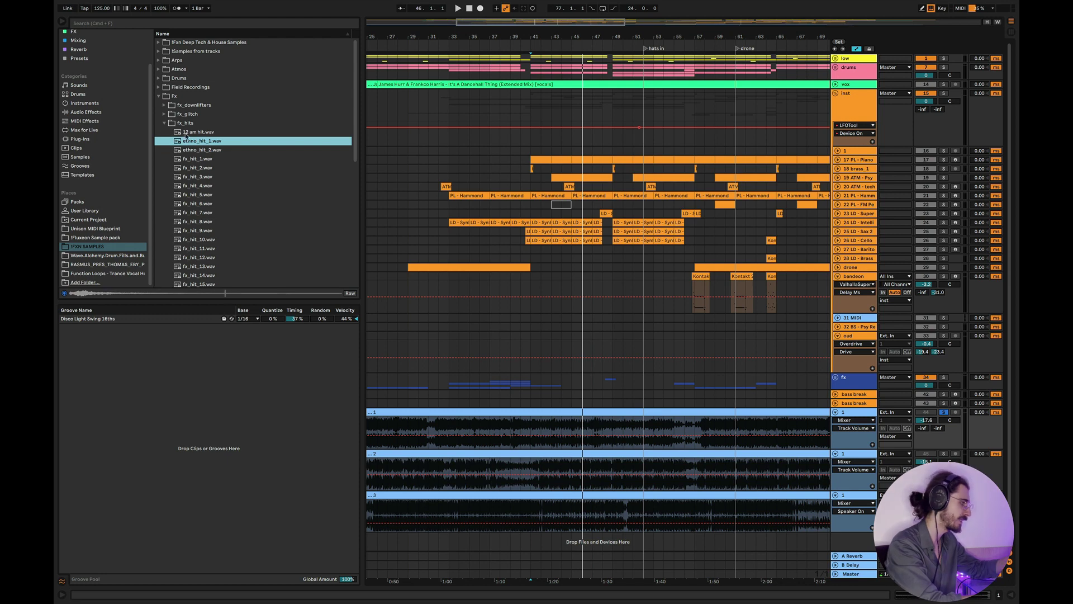
pyautogui.click(163, 124)
pyautogui.click(159, 97)
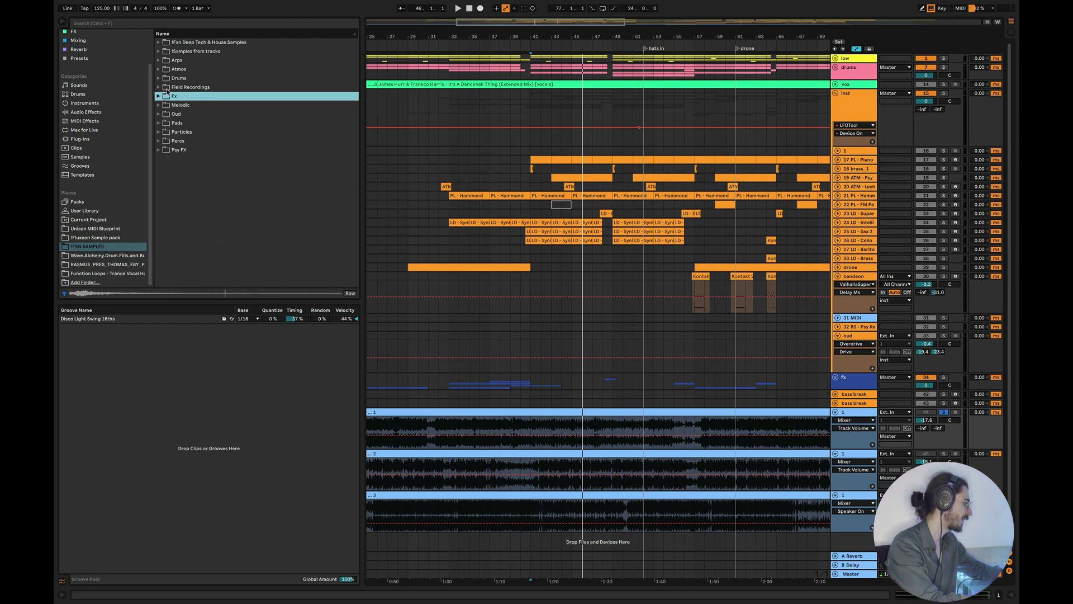
# Expand the !Samples from tracks folder and preview drums fx.wav from its Synchronization subfolder.
pyautogui.click(160, 51)
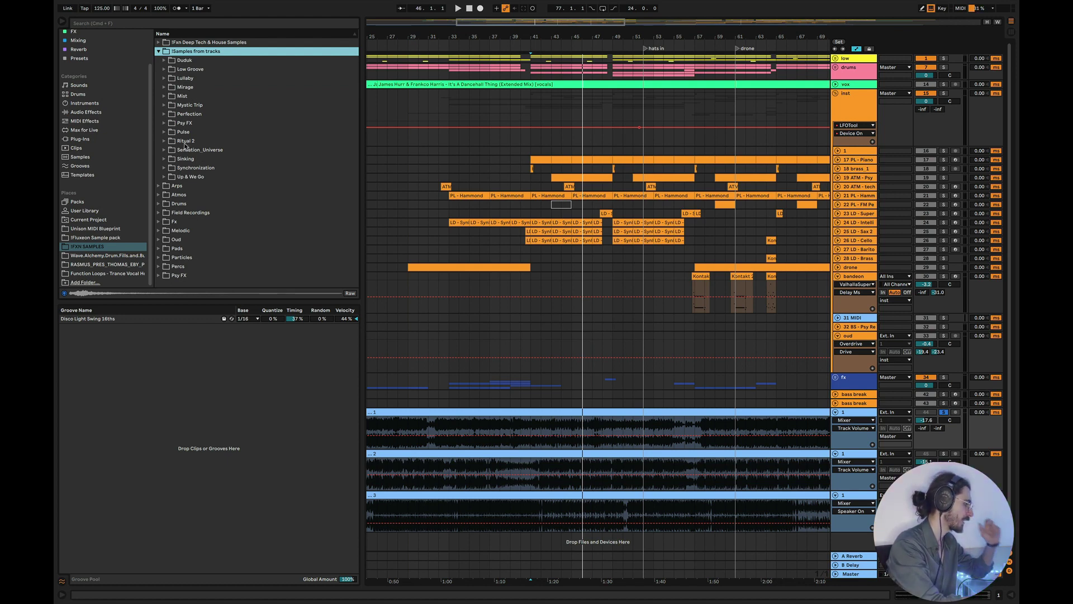
pyautogui.click(165, 169)
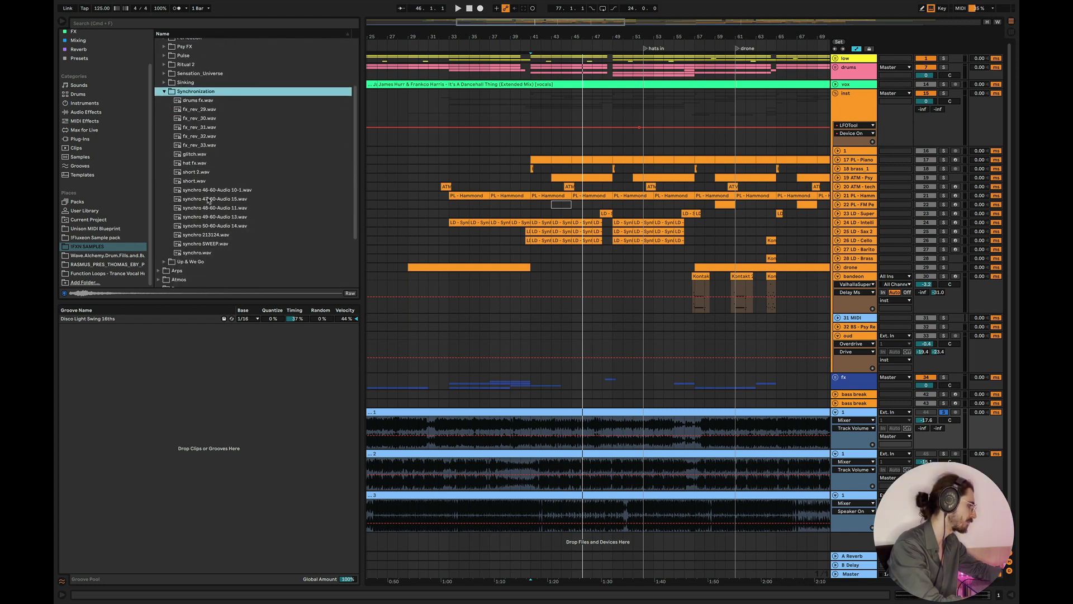
pyautogui.click(200, 101)
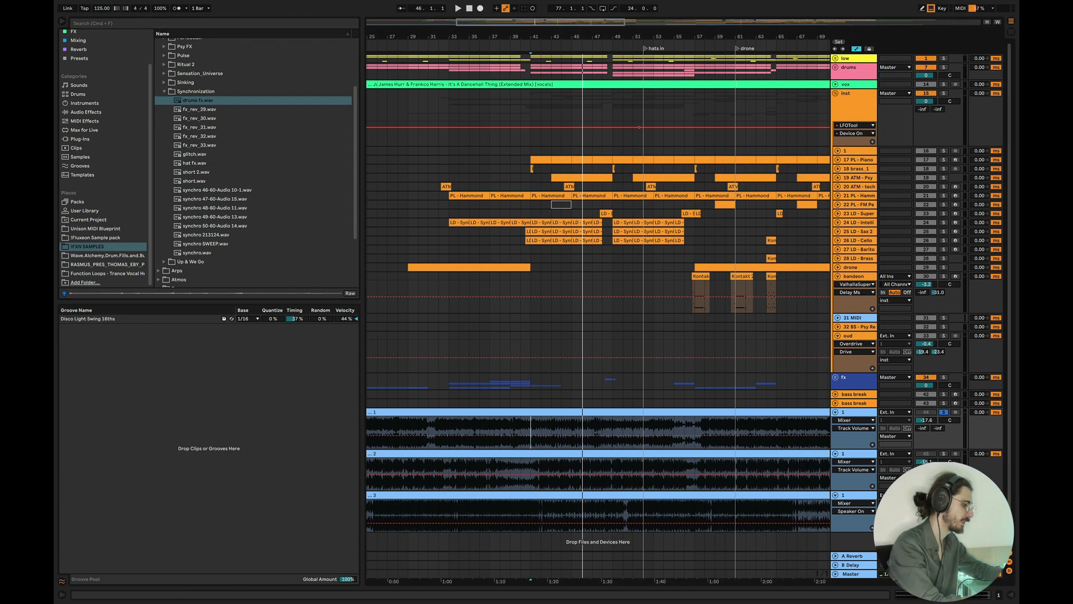
pyautogui.scroll(4, 205, 129)
pyautogui.scroll(1, 205, 129)
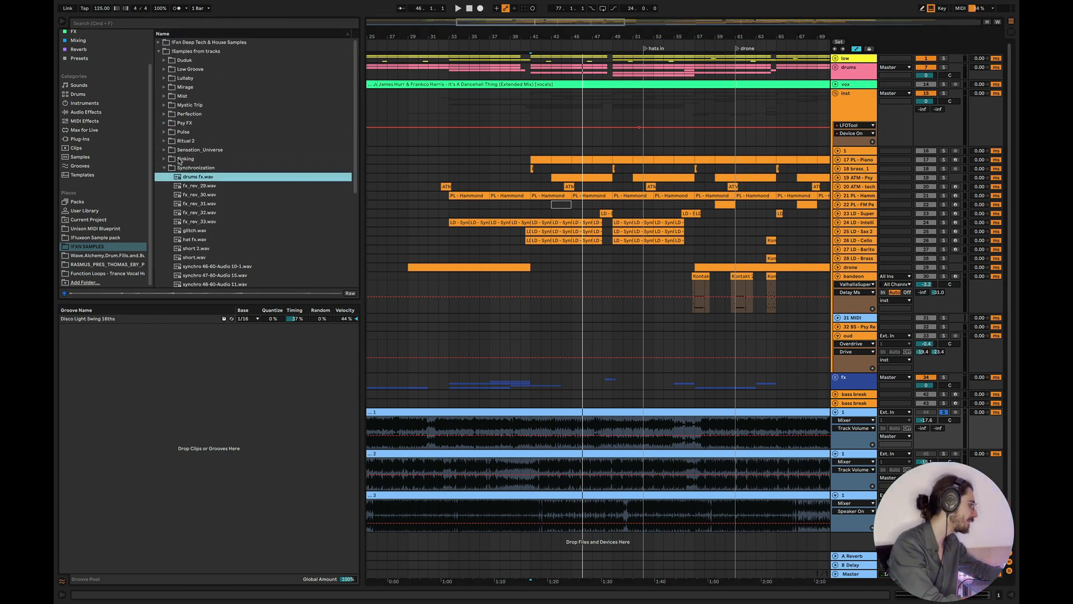
# Preview the first arp sample, lead.wav and chord 1.wav from Mystic Trip's inst folder, and collapse Mystic Trip.
pyautogui.click(165, 159)
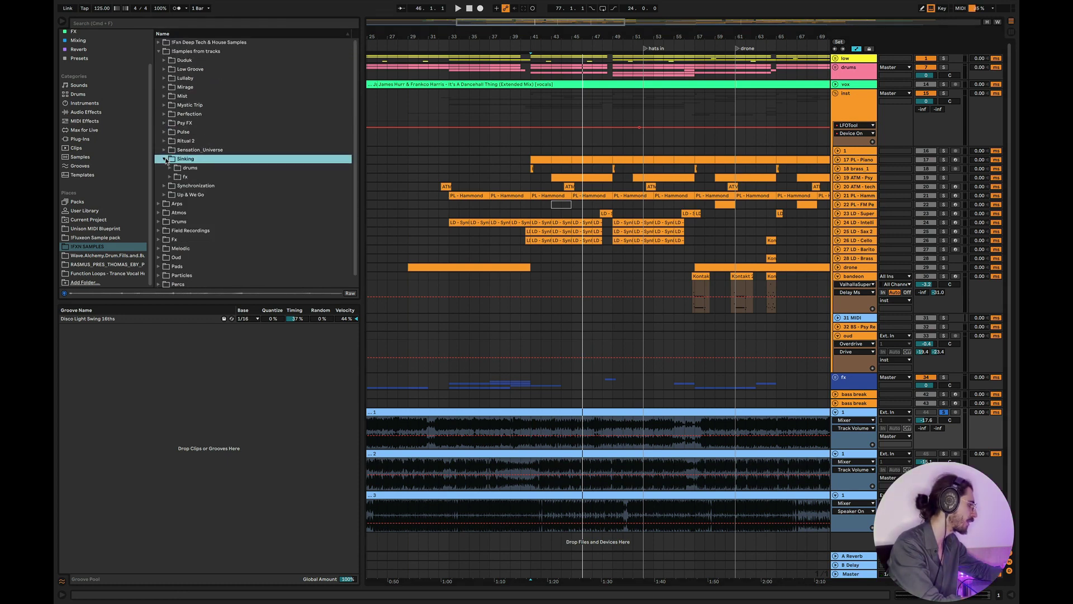
pyautogui.click(166, 105)
pyautogui.click(171, 123)
pyautogui.click(196, 132)
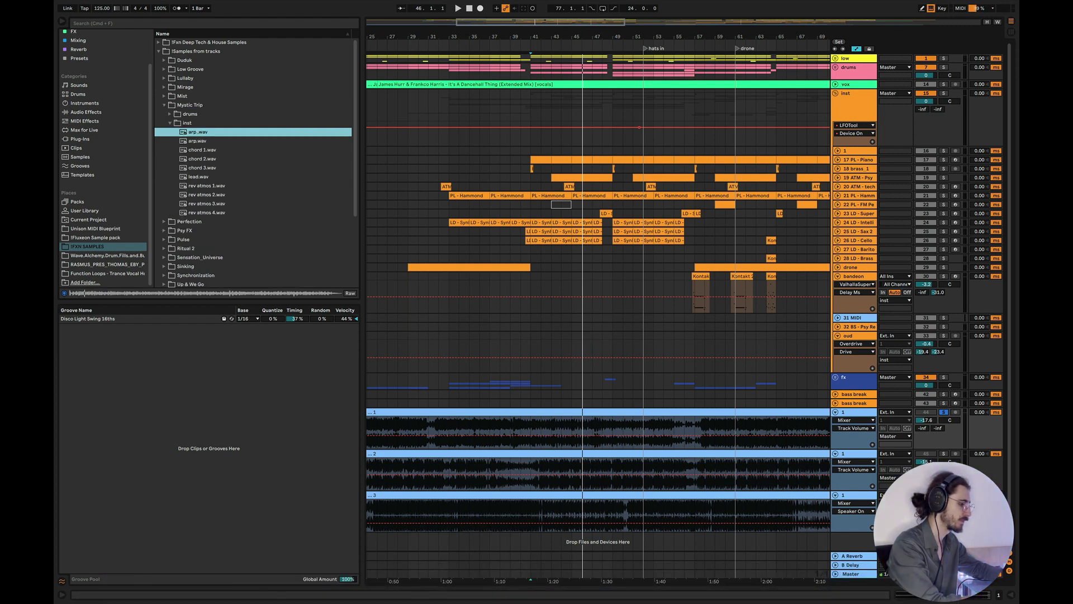
pyautogui.click(530, 432)
pyautogui.click(210, 134)
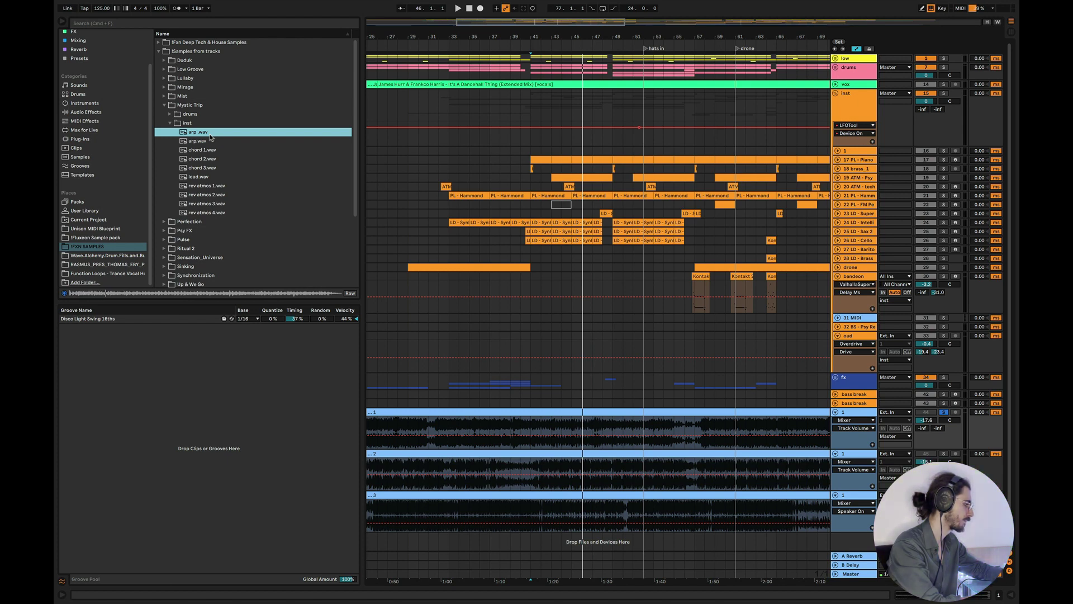
pyautogui.click(195, 176)
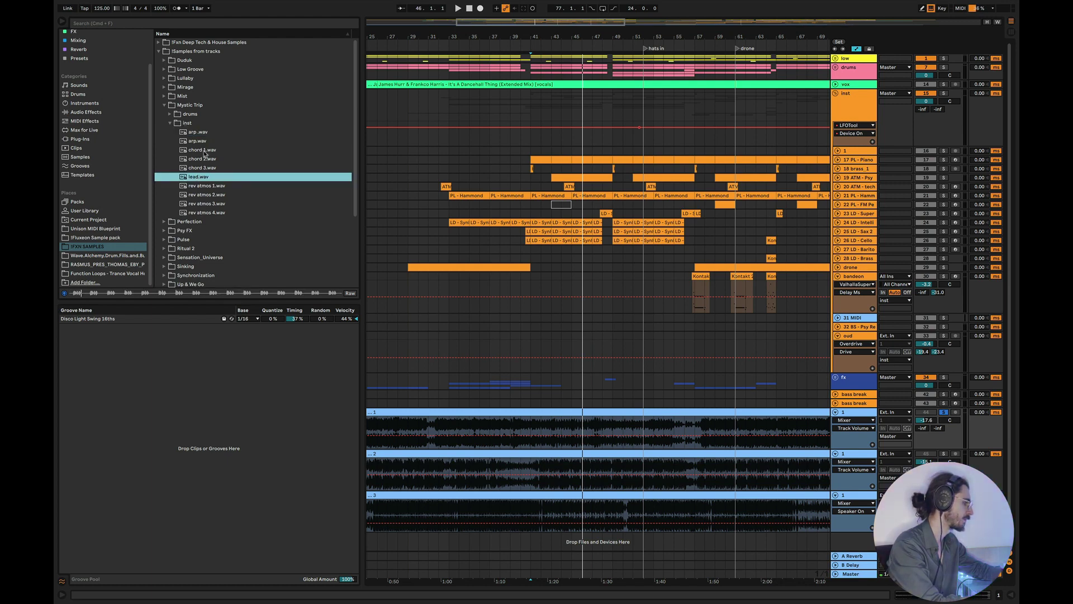
pyautogui.click(204, 151)
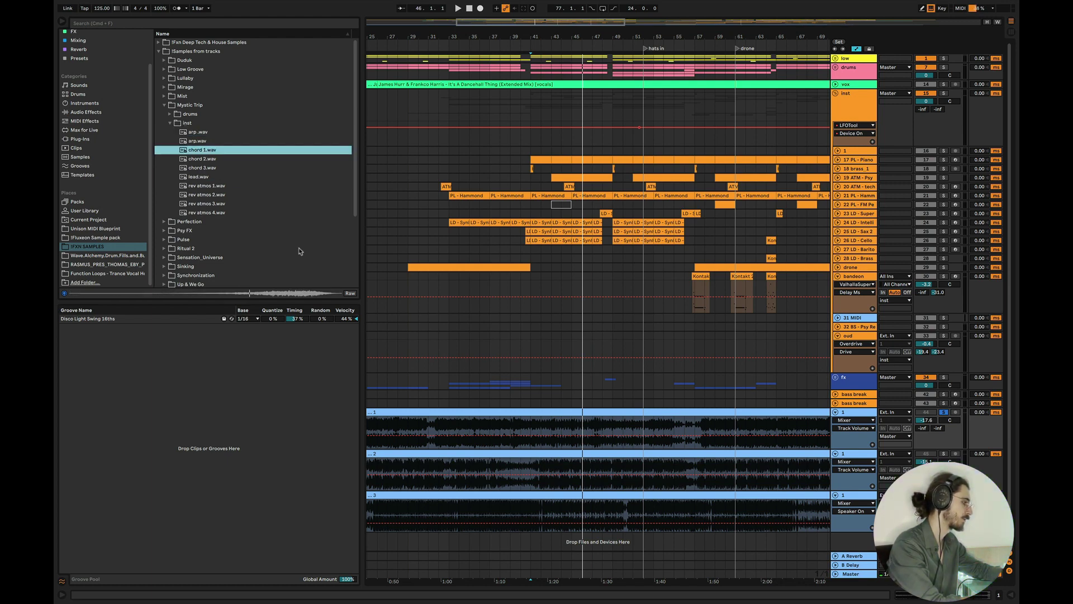
pyautogui.click(165, 106)
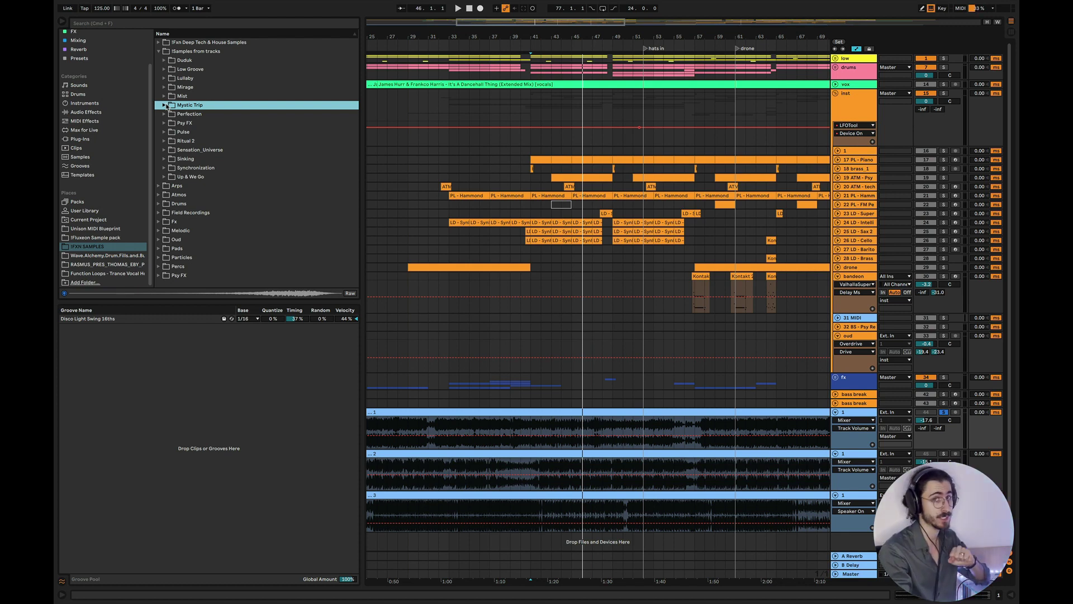
# Switch to the Keynote presentation showing the slide about reusing your sound library and presets.
pyautogui.press('super+Tab')
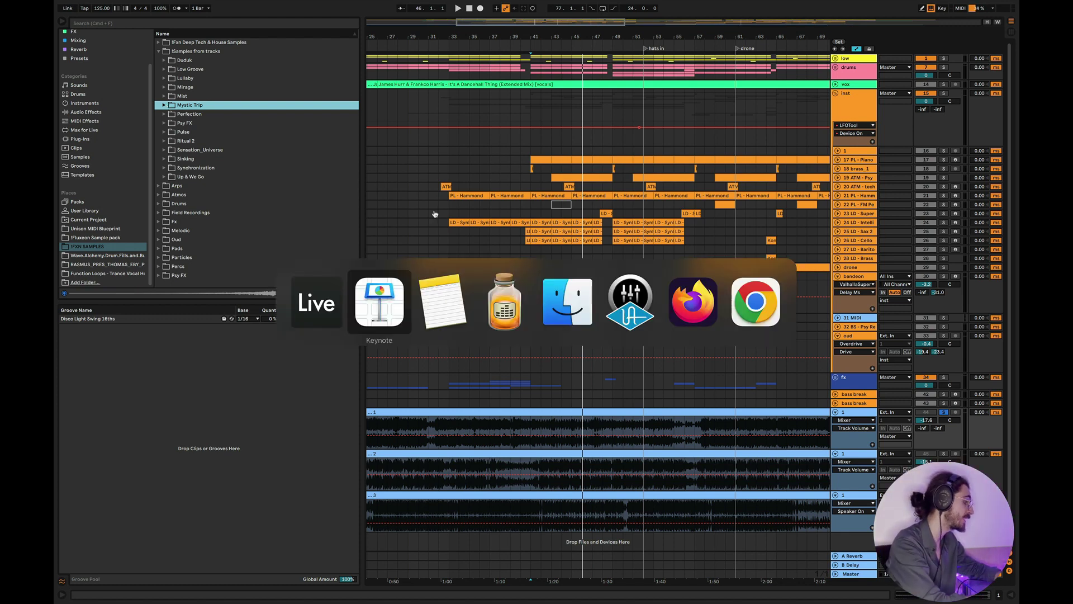
pyautogui.press('super+Tab')
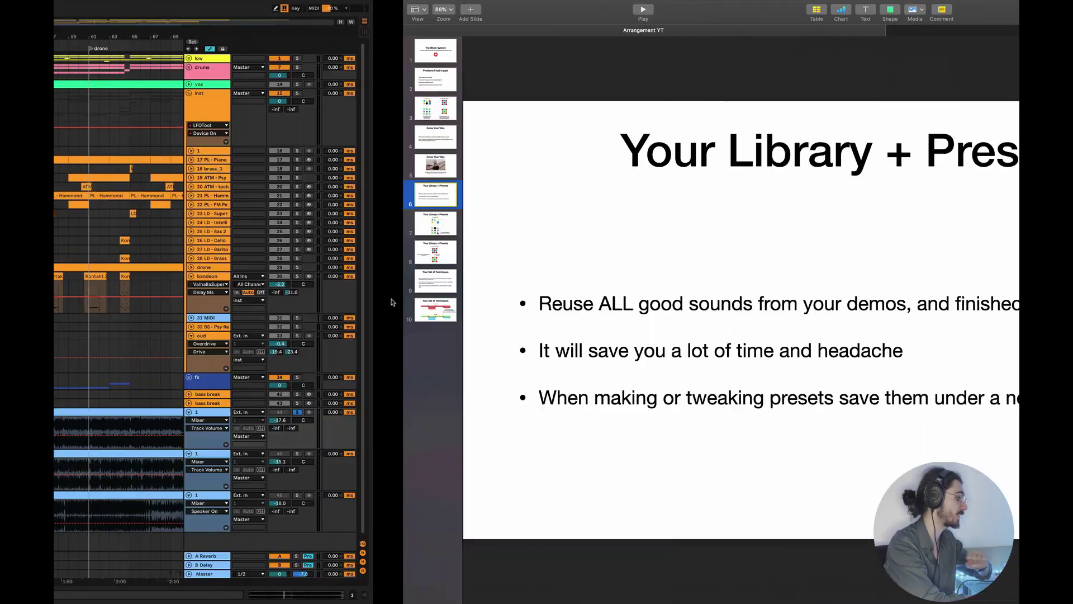
# Point out the bullet about saving presets under a new name, and switch back to Ableton Live.
pyautogui.doubleClick(217, 398)
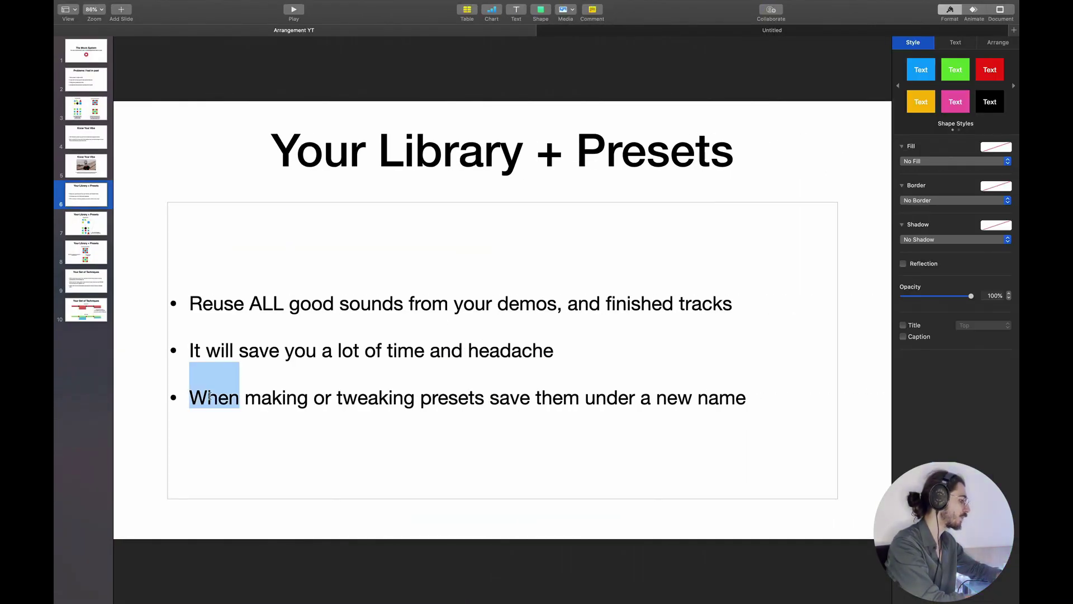
pyautogui.click(208, 397)
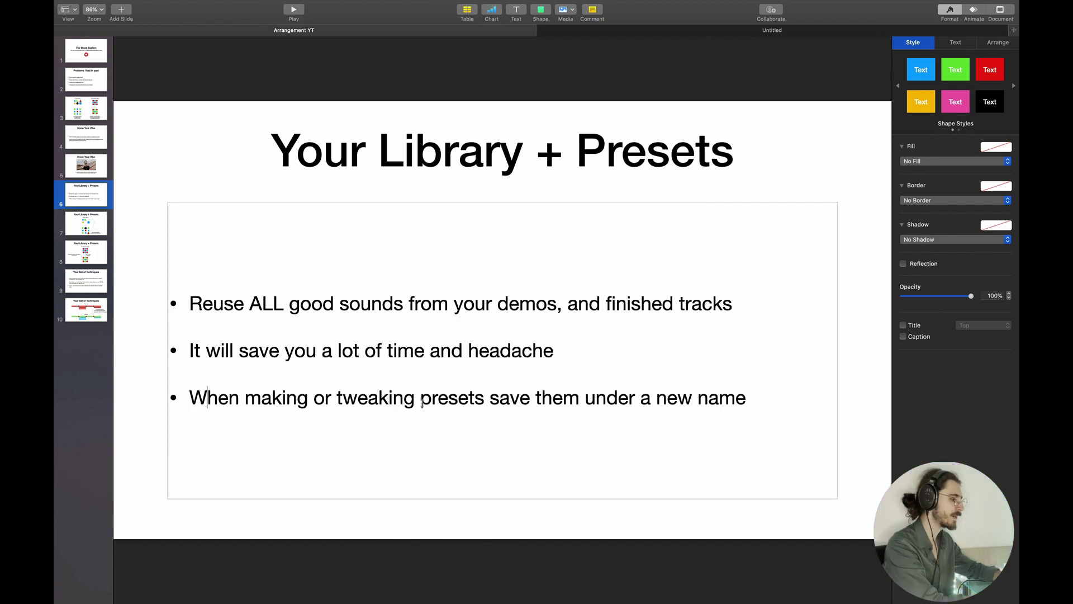
pyautogui.press('super+Tab')
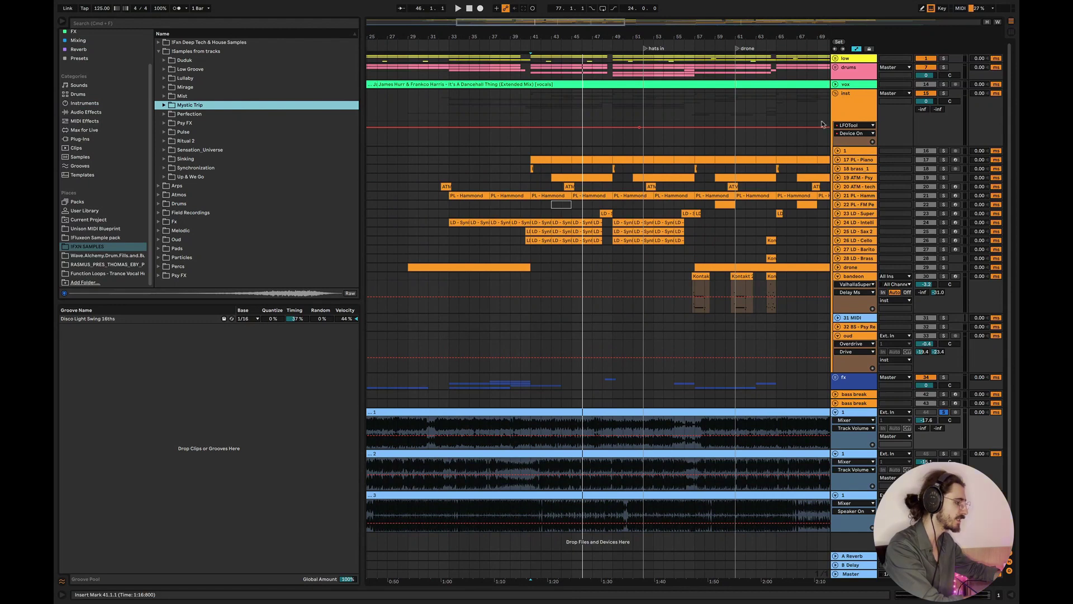
# Fold the inst group track and expand the Instrument Rack folder in the Presets collection.
pyautogui.click(835, 94)
pyautogui.hscroll(10, 719, 161)
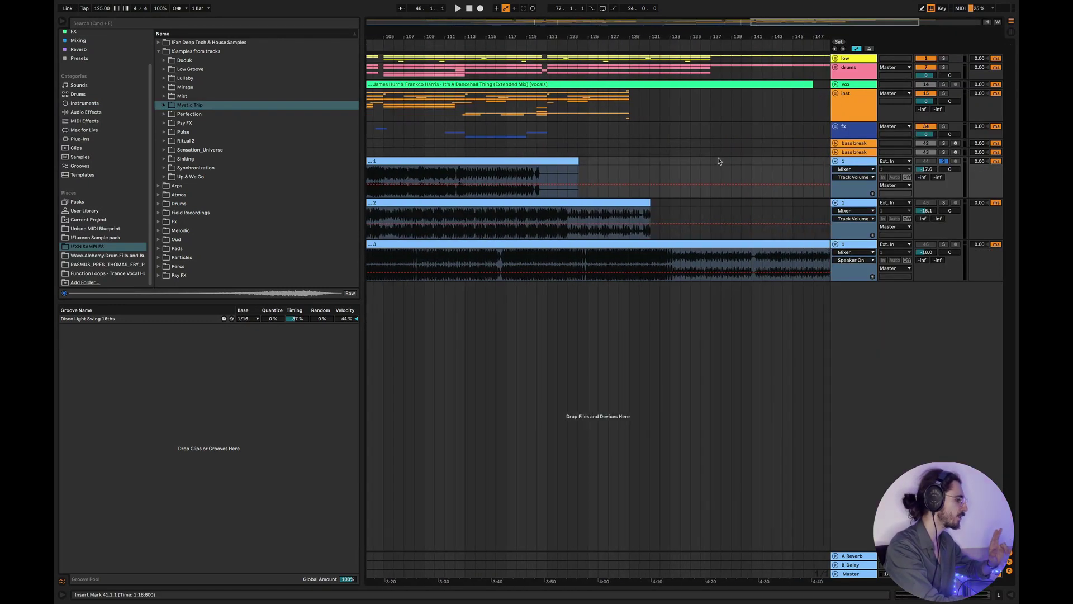
pyautogui.hscroll(2, 719, 161)
pyautogui.click(78, 59)
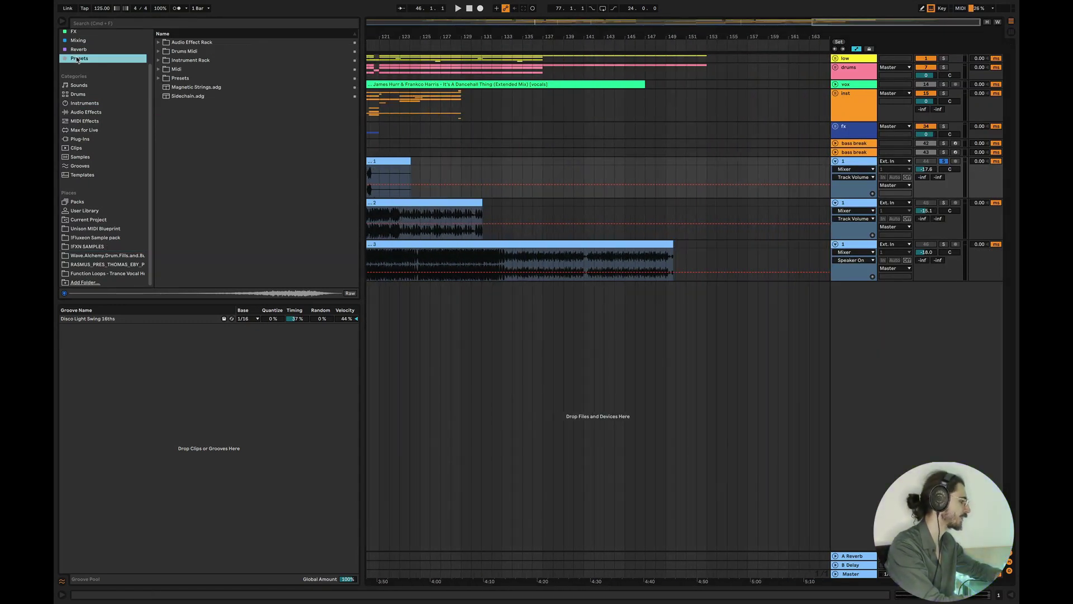
pyautogui.click(159, 60)
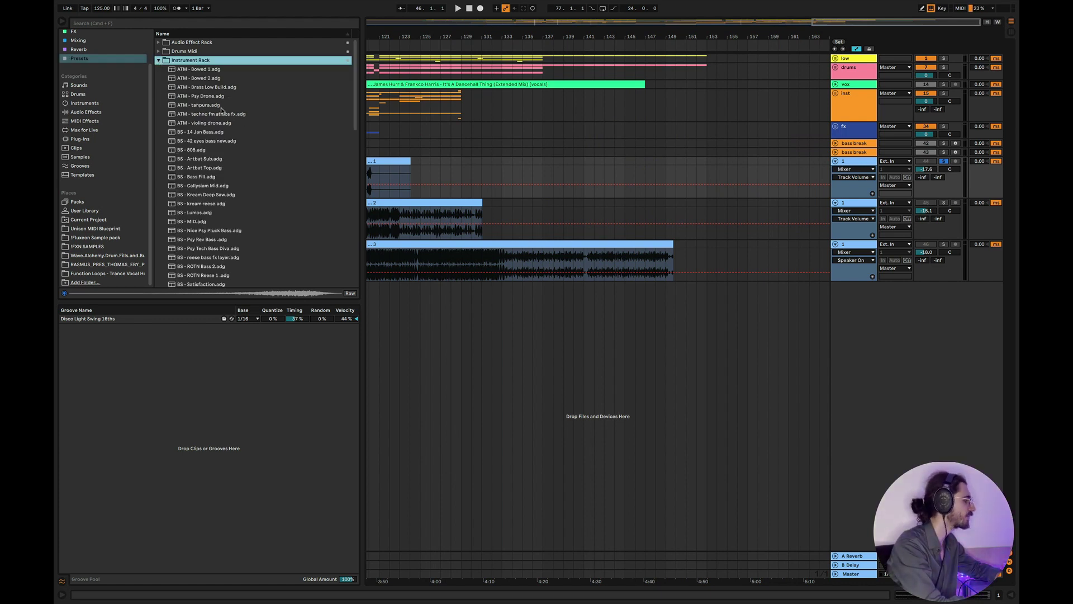
# Load the ATM - Psy Drone.adg preset onto a new track and close its Tantra and Diva plug-in windows.
pyautogui.moveTo(204, 96); pyautogui.dragTo(797, 334)
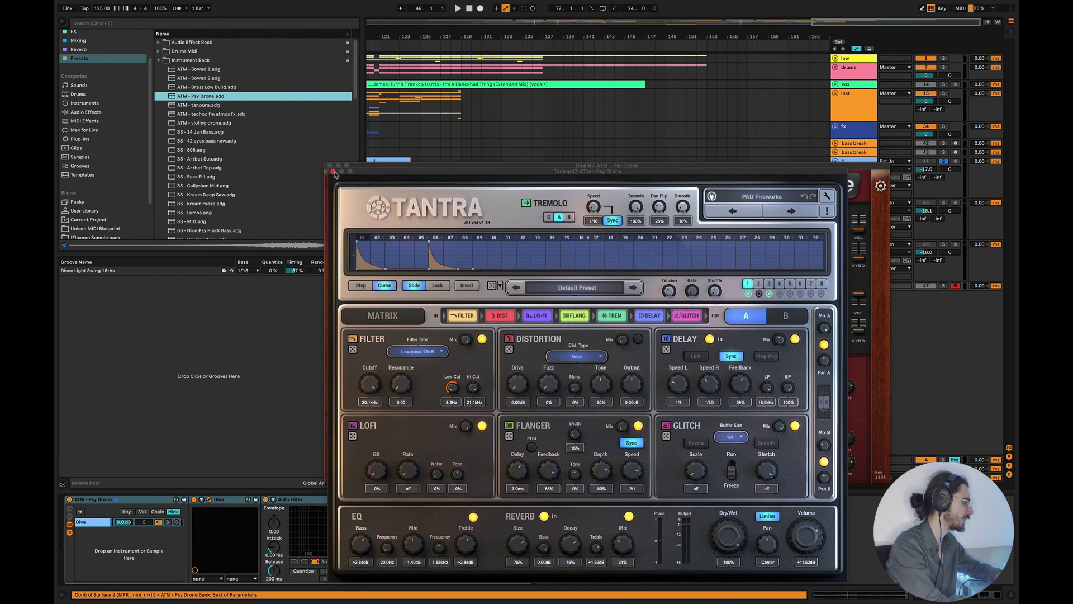
pyautogui.click(330, 166)
pyautogui.click(331, 166)
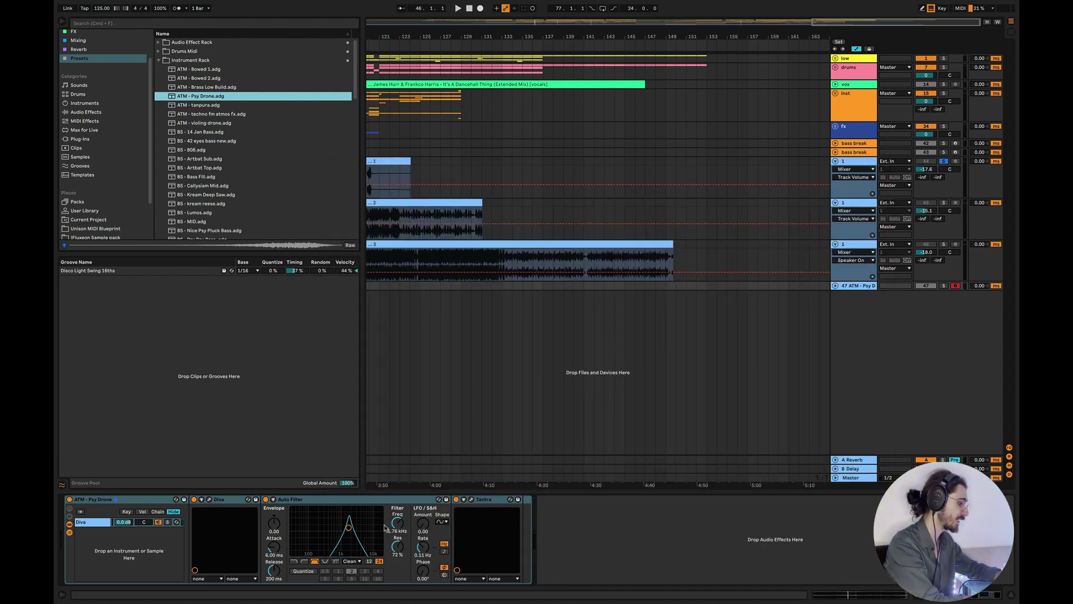
# Unfold the new Psy Drone track, solo it, lower its volume and shift the computer keyboard down to octave C2.
pyautogui.click(835, 286)
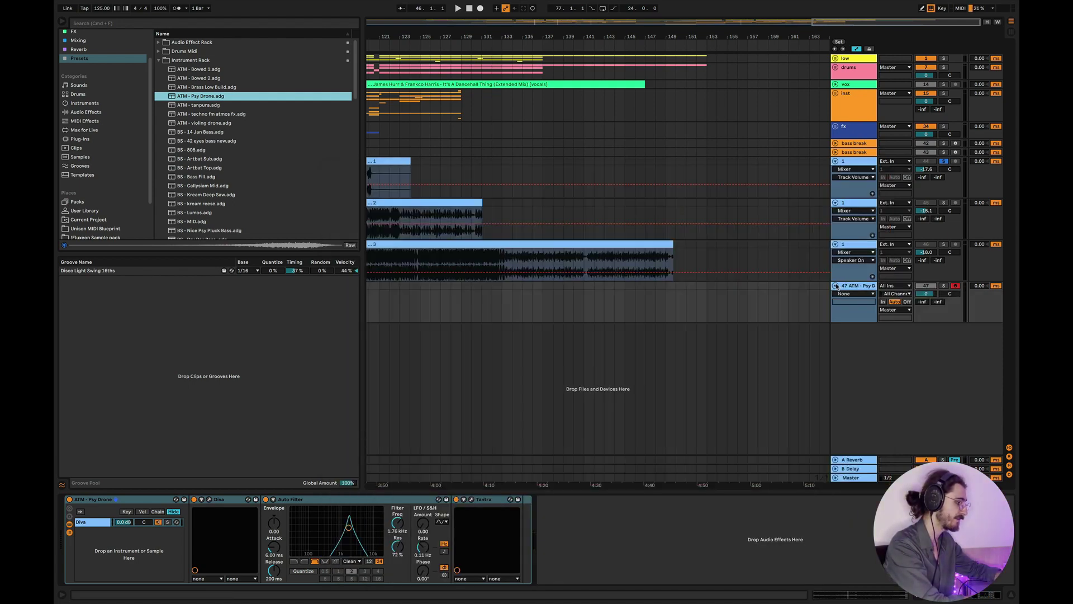
pyautogui.click(944, 286)
pyautogui.moveTo(926, 293); pyautogui.dragTo(927, 313)
pyautogui.press('z')
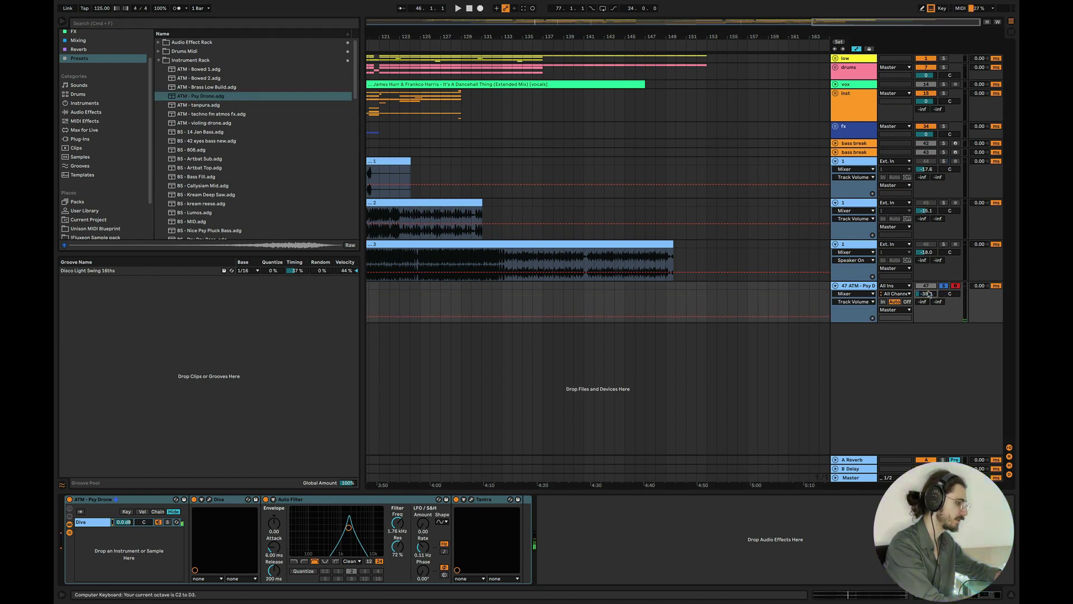
# Sweep the drone's Auto Filter frequency up to 5.33 kHz and back to 2.42 kHz while playing it.
pyautogui.moveTo(396, 524)
pyautogui.mouseDown()
pyautogui.moveTo(395, 537)
pyautogui.moveTo(396, 512)
pyautogui.mouseUp()
pyautogui.press('z')
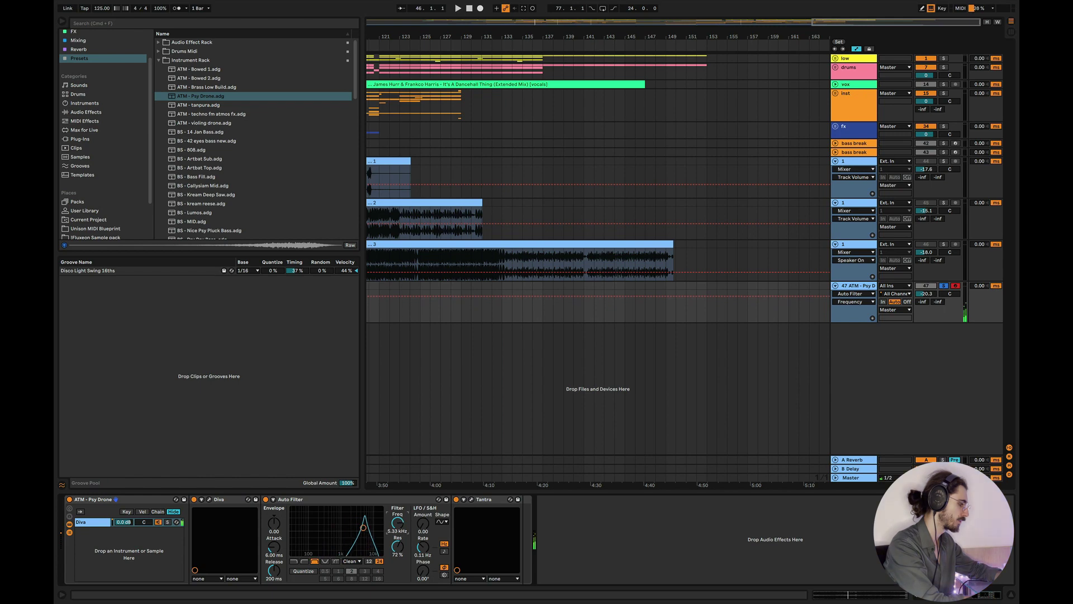
pyautogui.moveTo(398, 524); pyautogui.dragTo(399, 526)
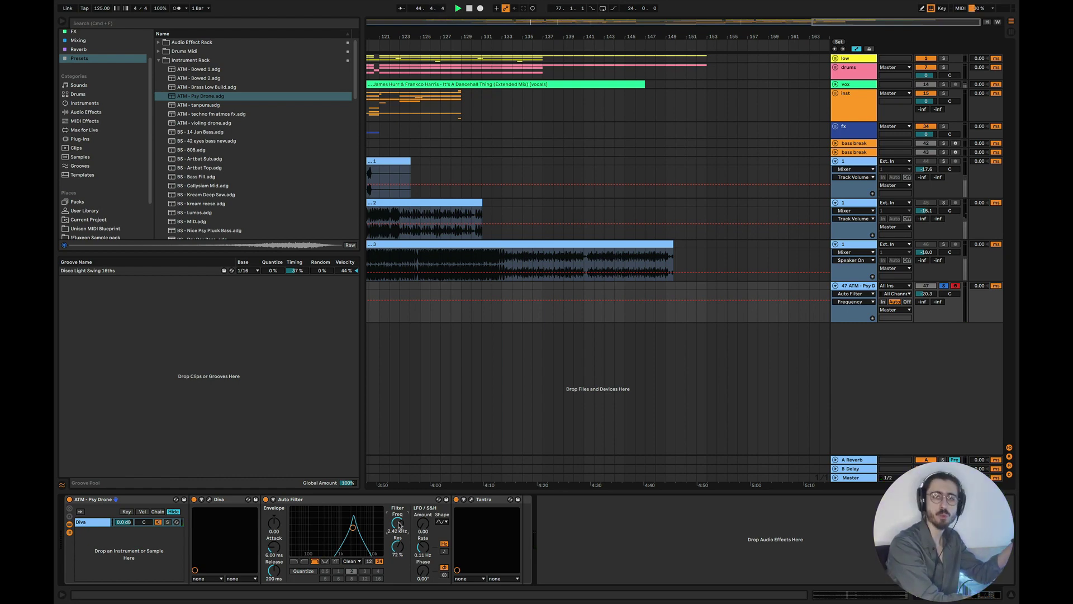
# Load ATM - tanpura.adg onto the same track, audition it at -27.5 dB volume with reverb send raised, and close Kontakt.
pyautogui.click(206, 105)
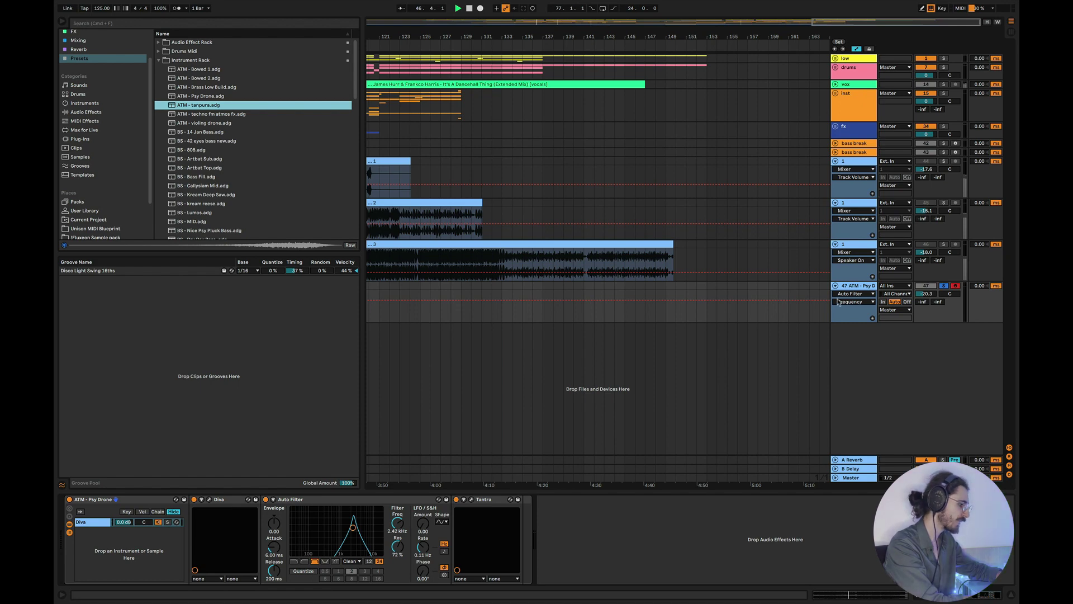
pyautogui.press('Return')
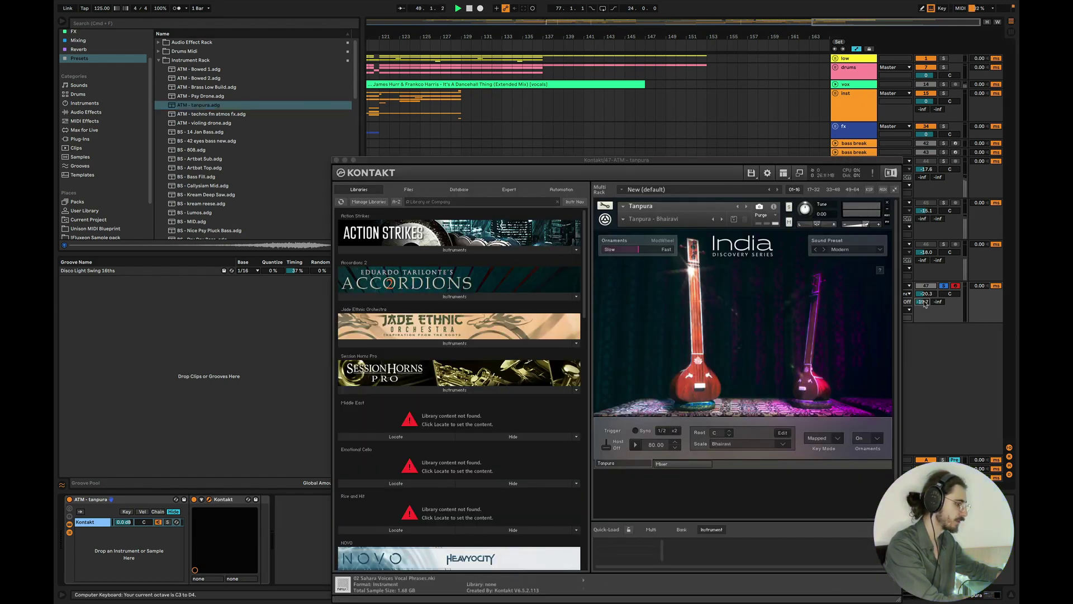
pyautogui.press('a')
pyautogui.moveTo(925, 304)
pyautogui.mouseDown()
pyautogui.moveTo(925, 279)
pyautogui.moveTo(927, 304)
pyautogui.mouseUp()
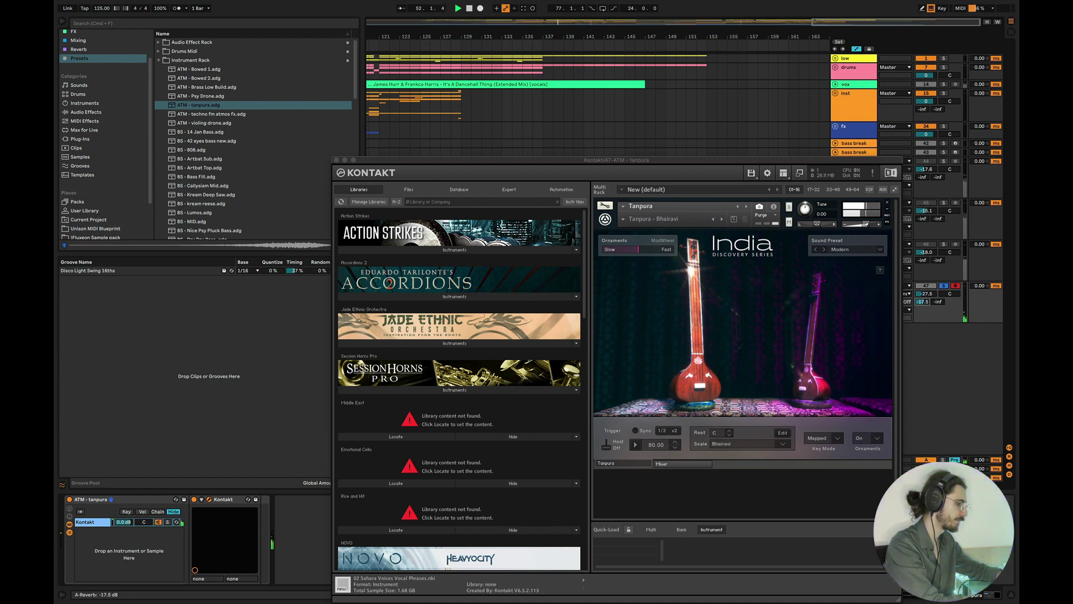
pyautogui.click(337, 160)
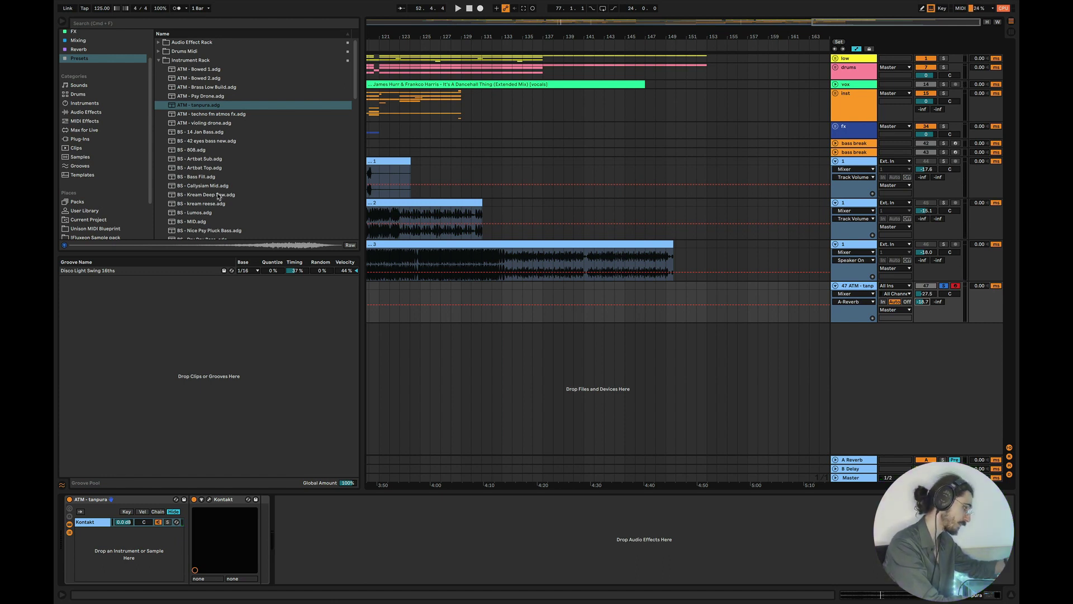
# Replace the tanpura with the BS - MID.adg preset, close Serum and set the A-Reverb send to -29.0 dB.
pyautogui.click(191, 222)
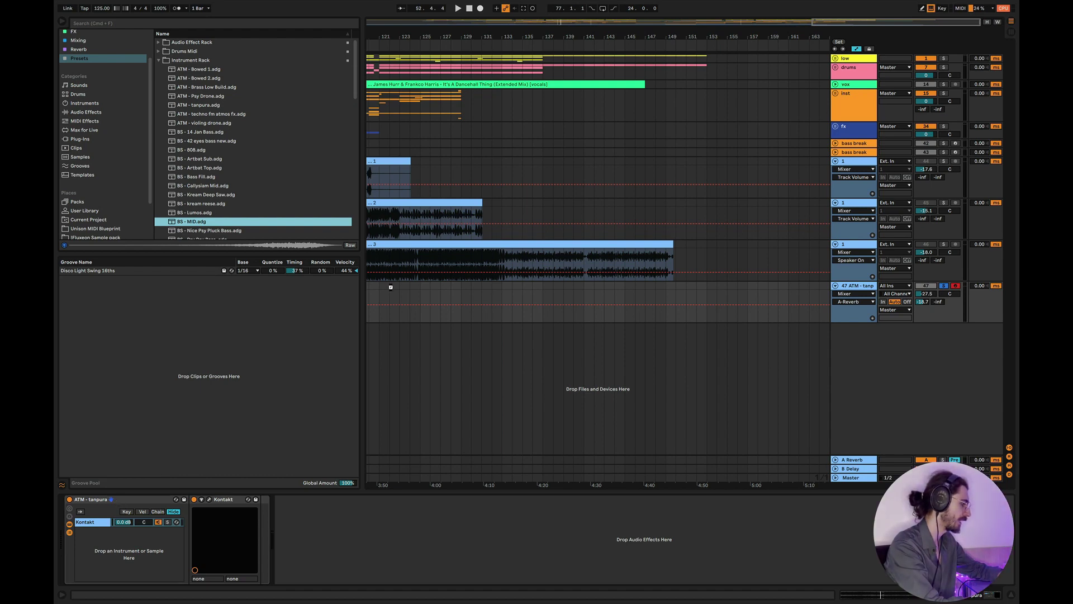
pyautogui.moveTo(391, 287); pyautogui.dragTo(391, 287)
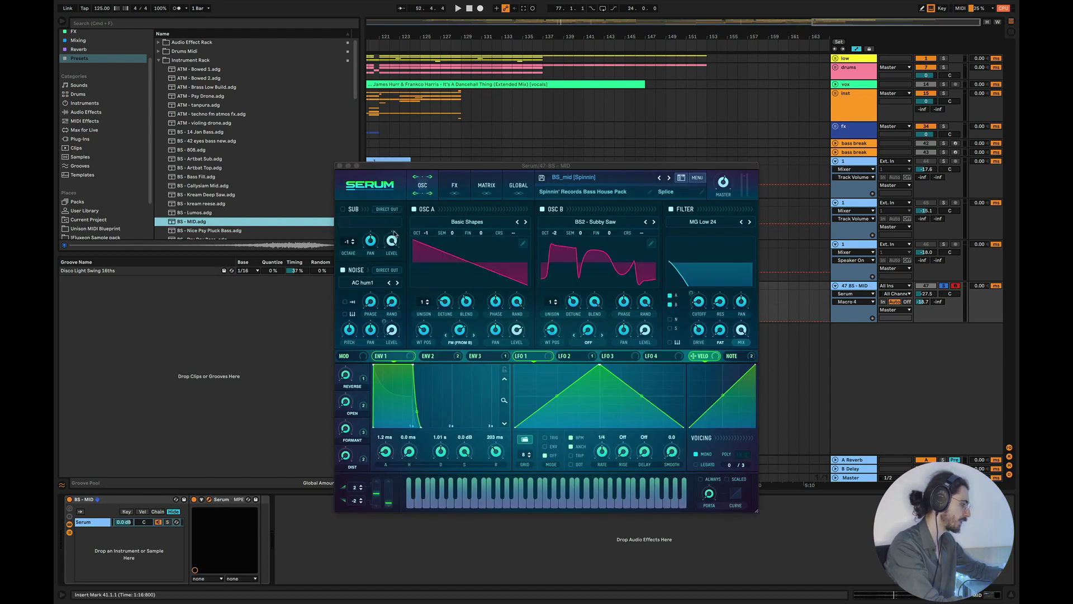
pyautogui.click(341, 168)
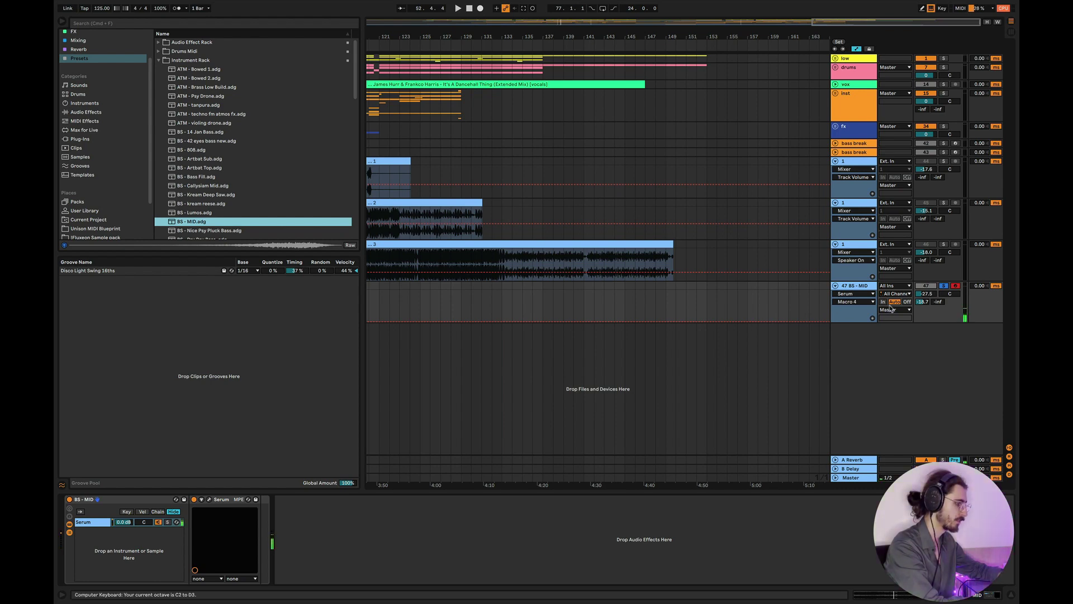
pyautogui.moveTo(926, 302); pyautogui.dragTo(926, 303)
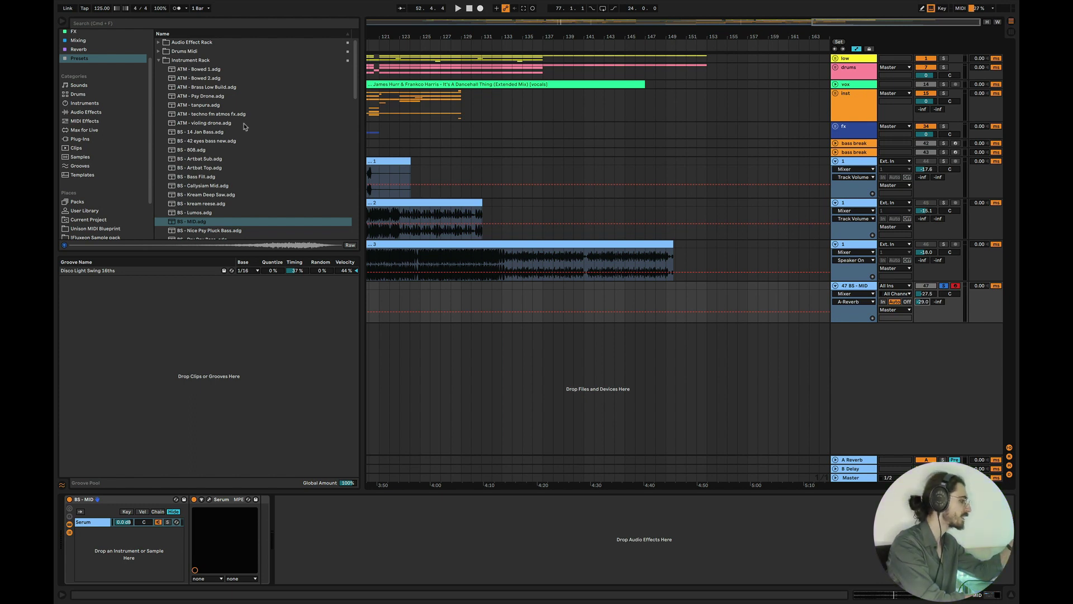
# Look through the ATM atmosphere and BS bass presets in the Instrument Rack folder, noting their naming prefixes.
pyautogui.scroll(-3, 243, 126)
pyautogui.click(199, 115)
pyautogui.press('Up')
pyautogui.press('Up')
pyautogui.press('Up')
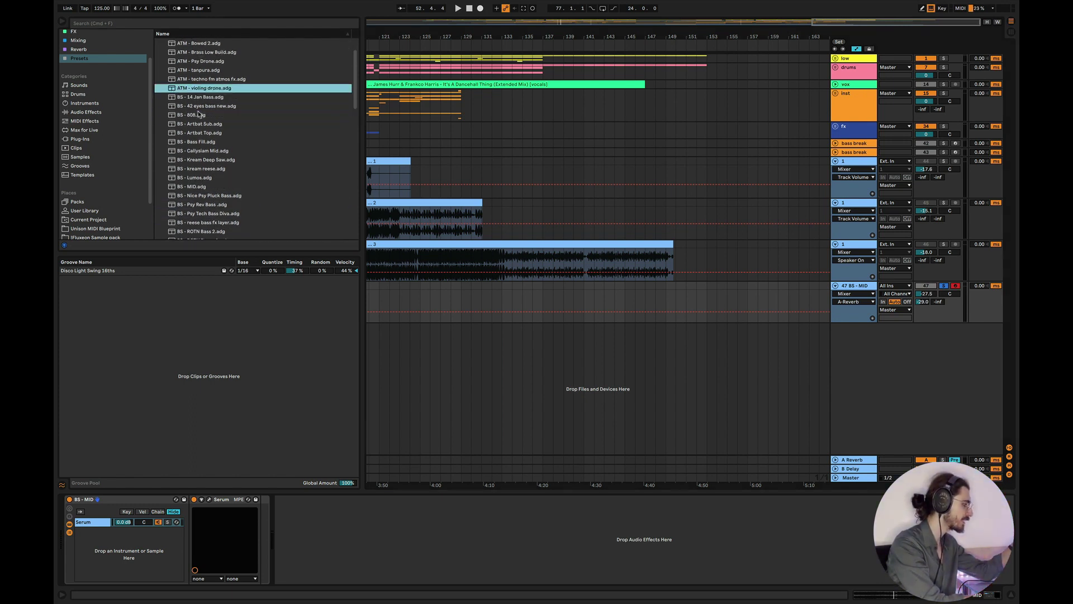
pyautogui.press('Up')
pyautogui.press('Down')
pyautogui.press('Down')
pyautogui.press('Down')
pyautogui.scroll(-5, 199, 114)
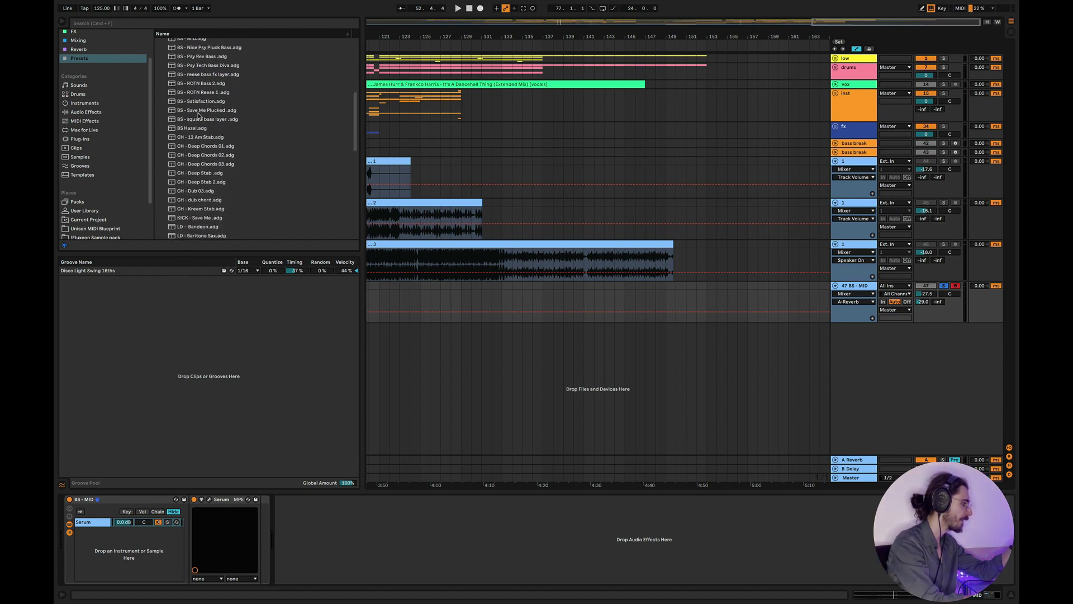
# Look through the CH chord, LD lead and PL pluck presets down to the end of the Instrument Rack folder.
pyautogui.click(195, 137)
pyautogui.scroll(-3, 195, 134)
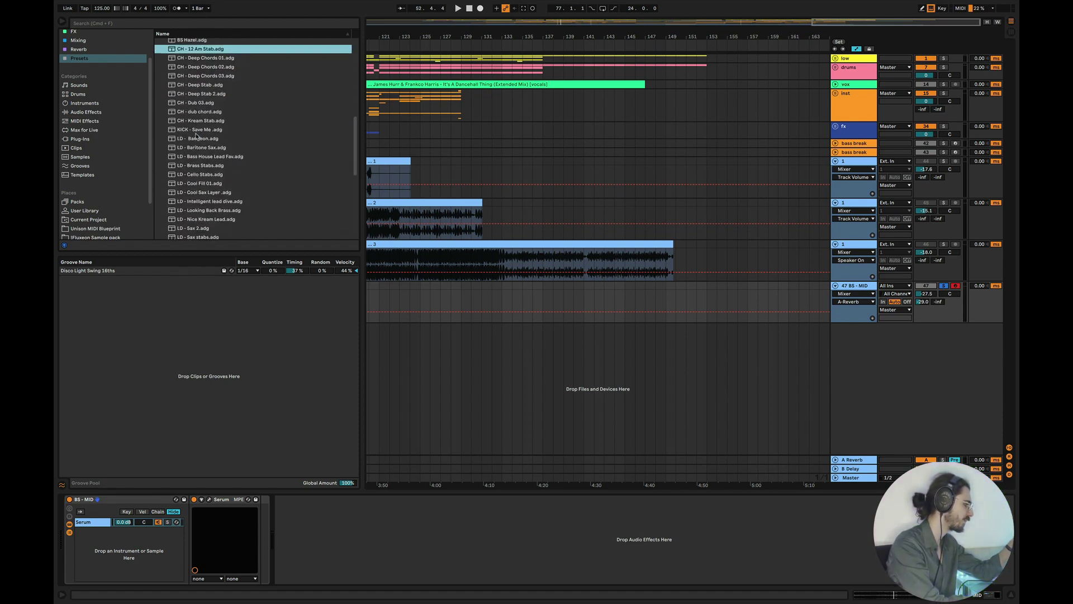
pyautogui.click(196, 133)
pyautogui.scroll(-2, 196, 131)
pyautogui.click(196, 130)
pyautogui.scroll(-3, 196, 129)
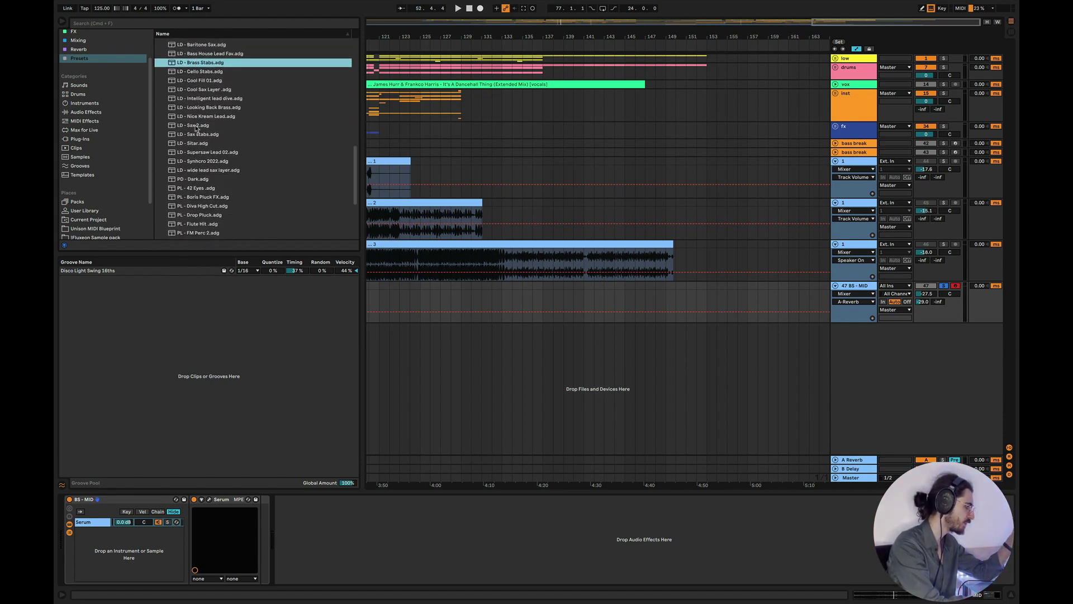
pyautogui.scroll(-2, 195, 128)
pyautogui.click(188, 151)
pyautogui.scroll(-3, 187, 151)
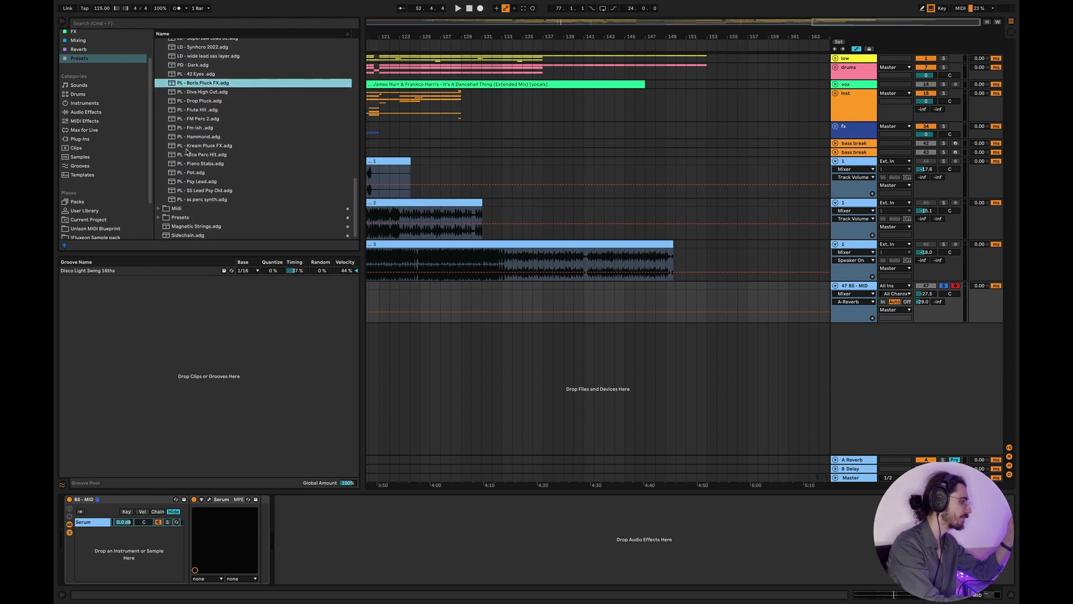
# Review the Instrument Rack presets back up to the ATM and BS groups, and switch to the Keynote presentation.
pyautogui.scroll(10, 187, 151)
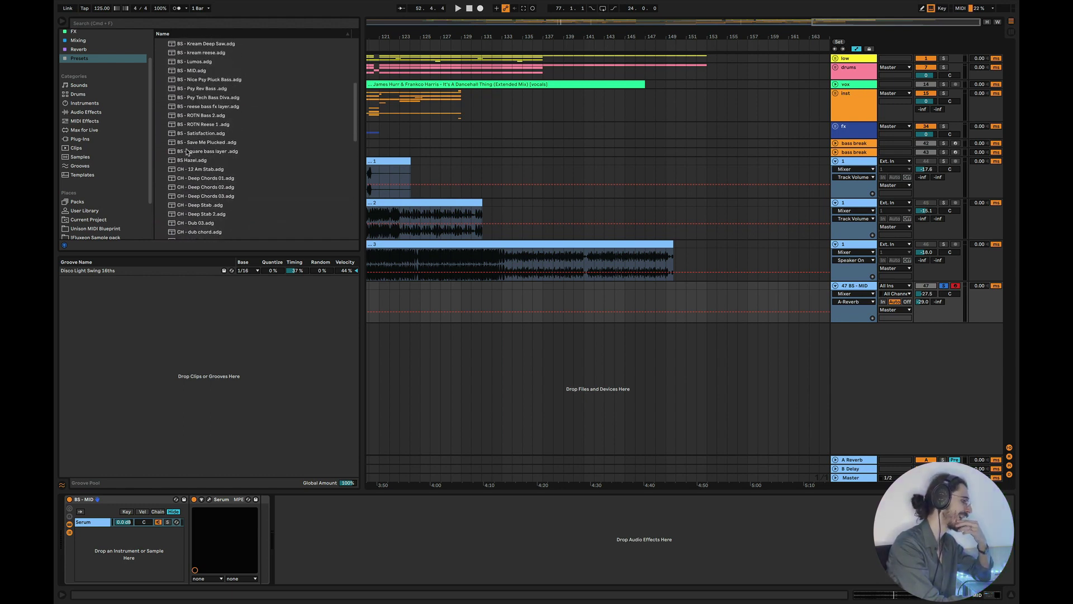
pyautogui.scroll(1, 188, 151)
pyautogui.scroll(5, 216, 158)
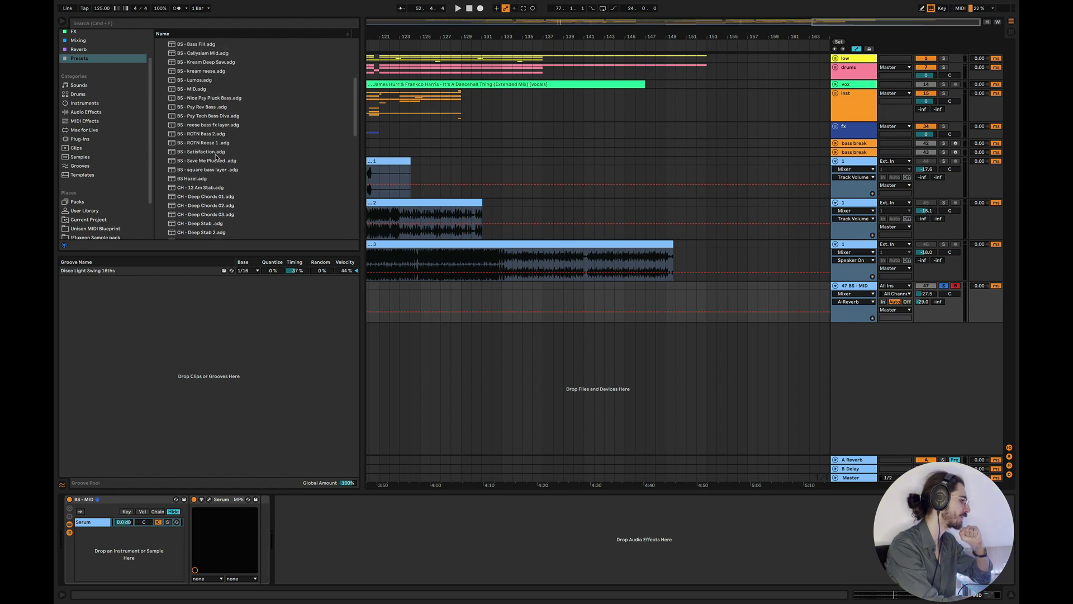
pyautogui.scroll(2, 215, 157)
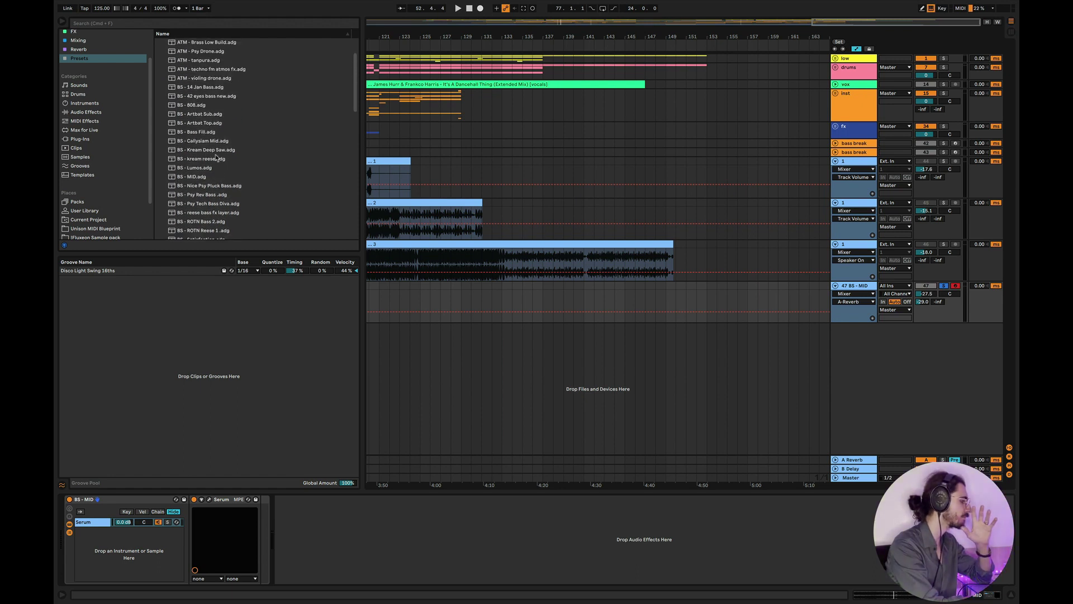
pyautogui.scroll(3, 215, 158)
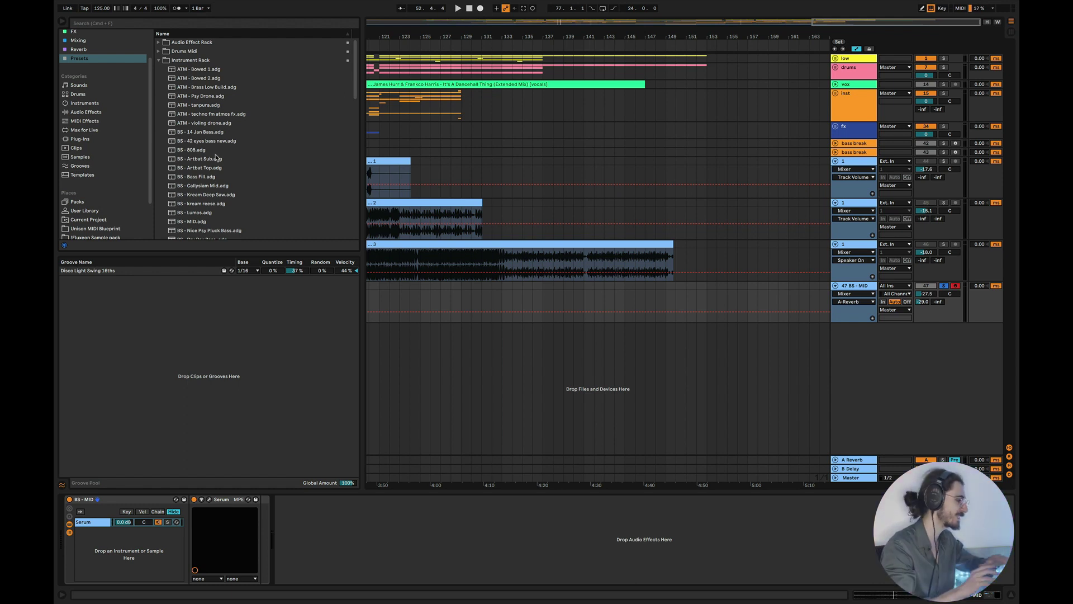
pyautogui.scroll(-3, 248, 145)
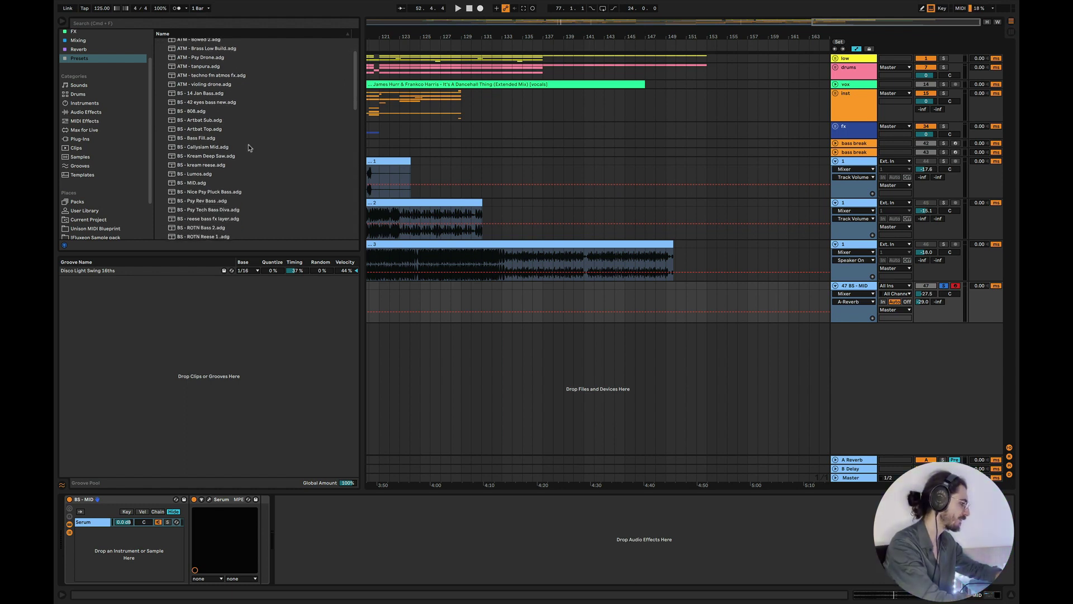
pyautogui.press('super+Tab')
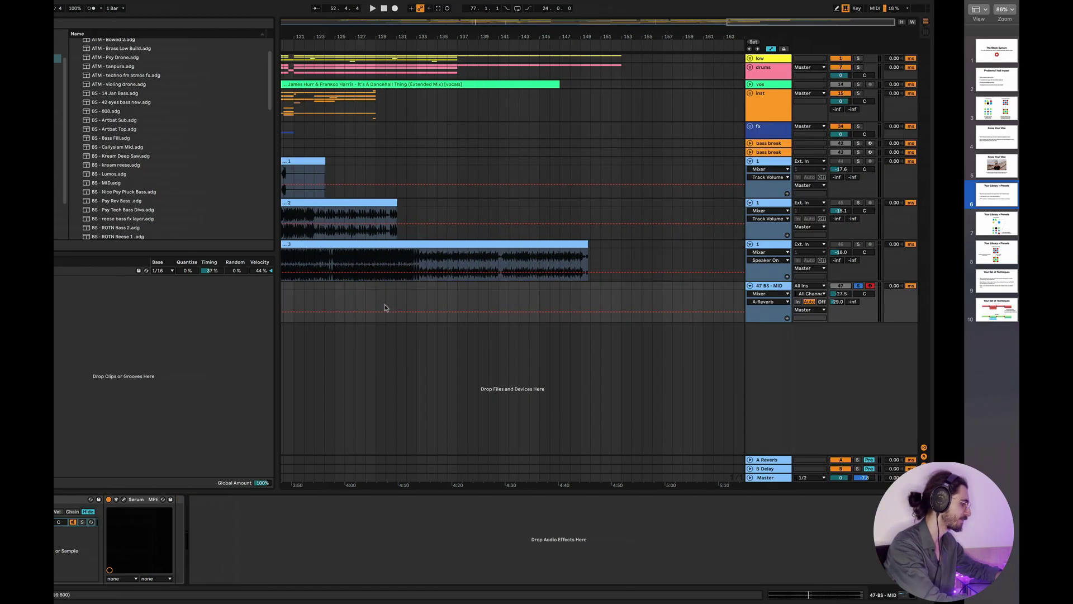
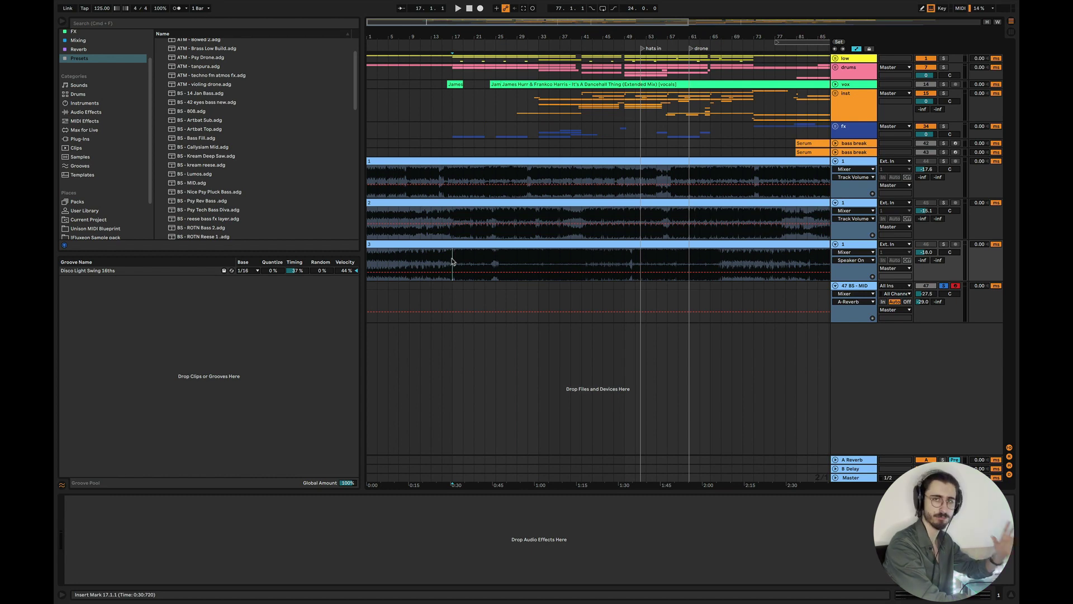
# Back in Ableton Live, solo the third reference track and play it from bar 9.
pyautogui.click(418, 260)
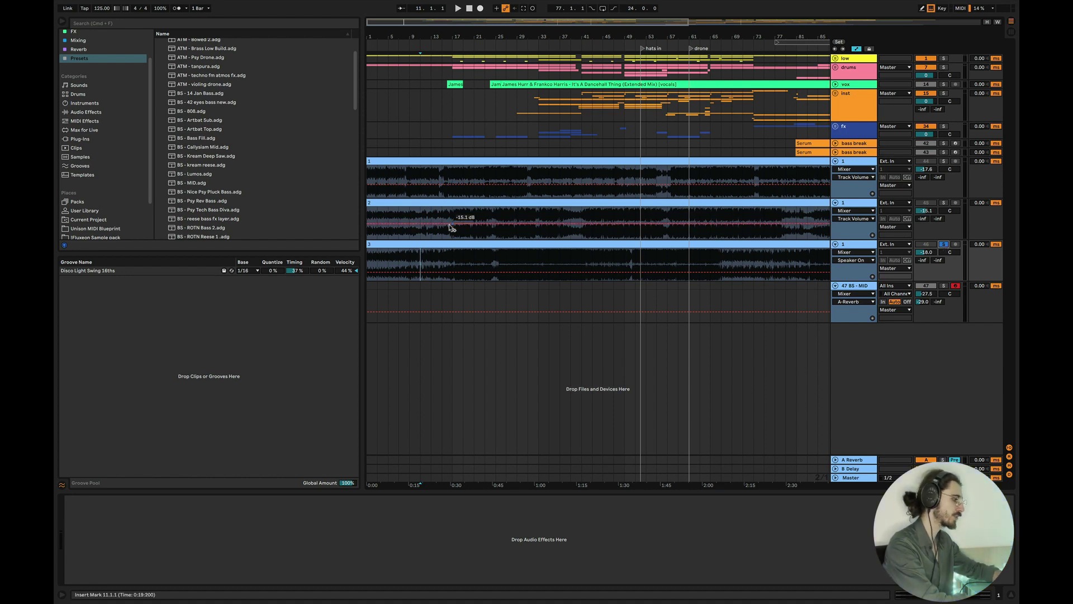
pyautogui.press('+')
pyautogui.press('+')
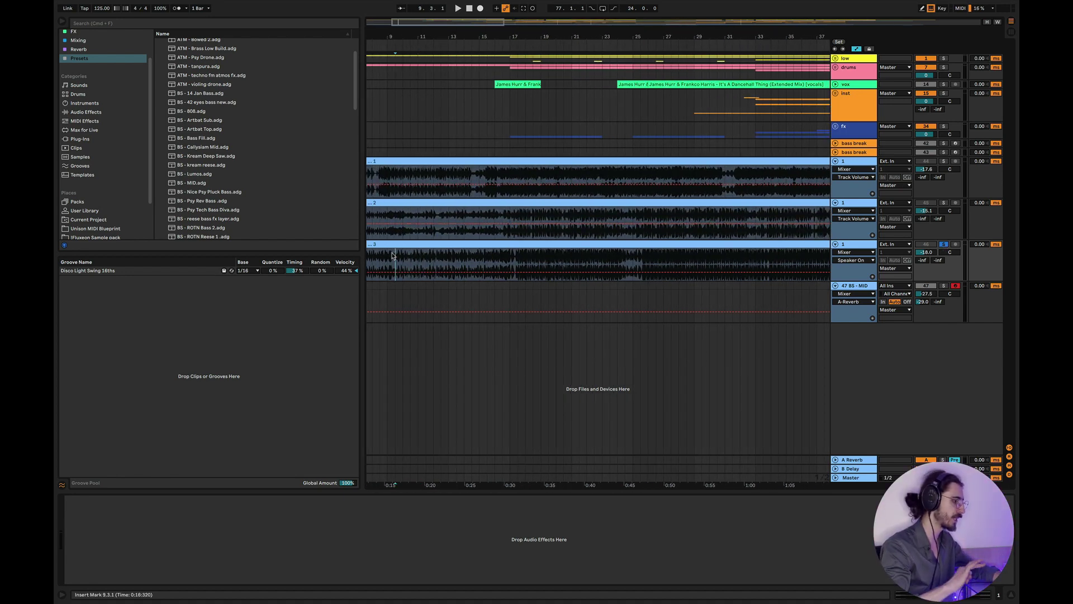
pyautogui.press('space')
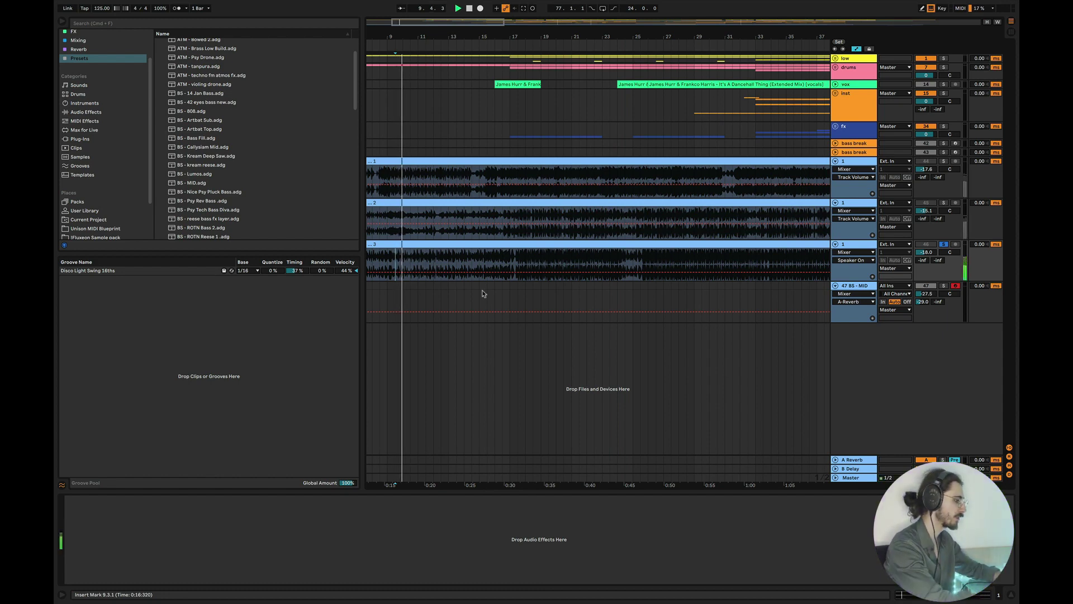
# Audition the third reference track from bars 13 and 15, and solo the second reference track to play it from bar 13.
pyautogui.click(450, 262)
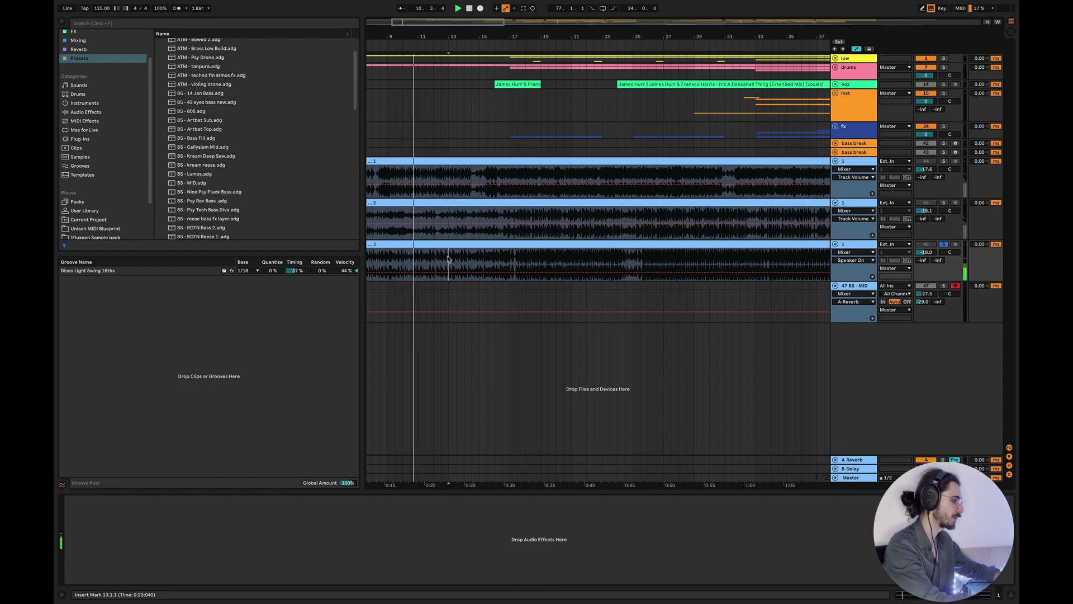
pyautogui.click(480, 262)
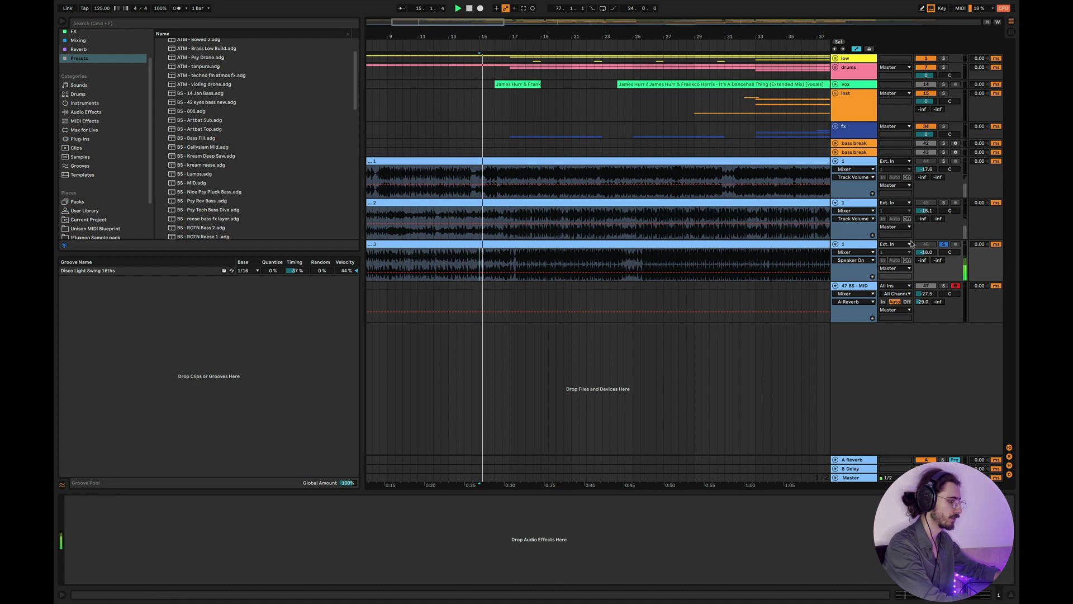
pyautogui.click(944, 203)
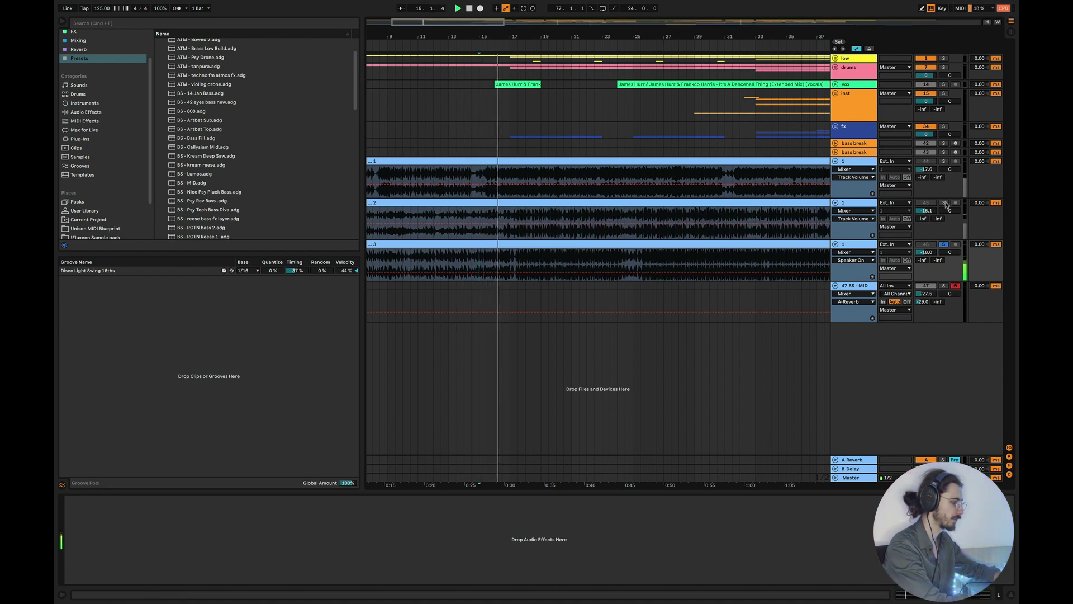
pyautogui.click(456, 216)
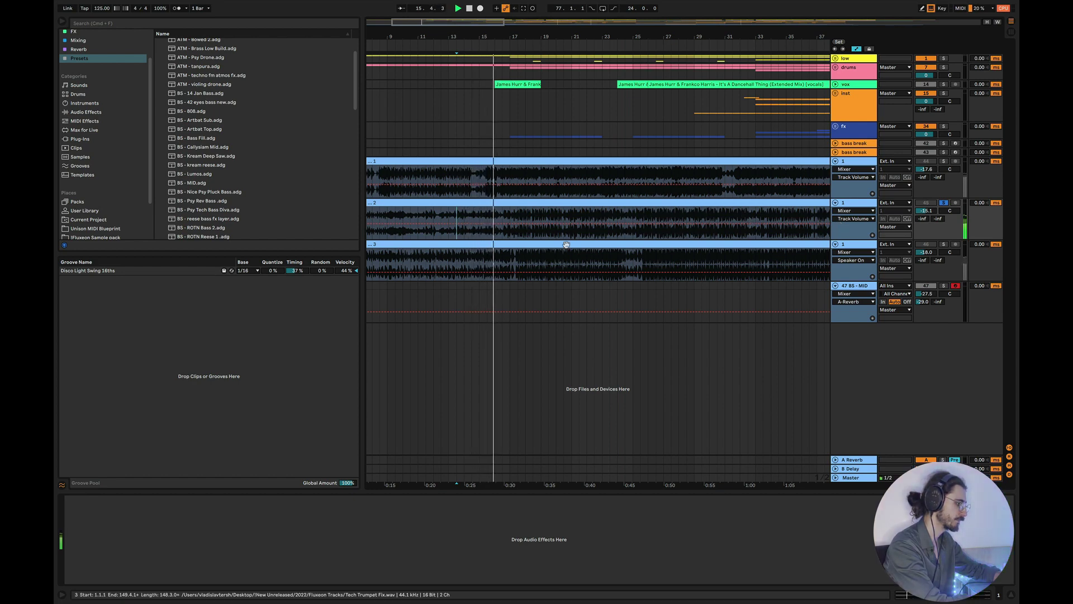
pyautogui.scroll(-5, 422, 197)
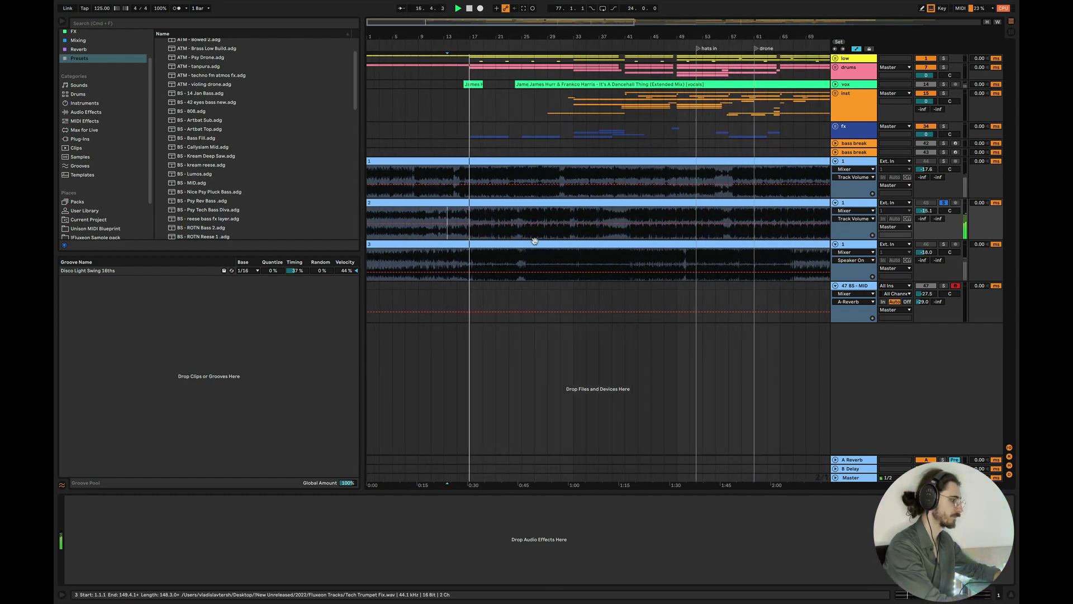
pyautogui.scroll(5, 422, 197)
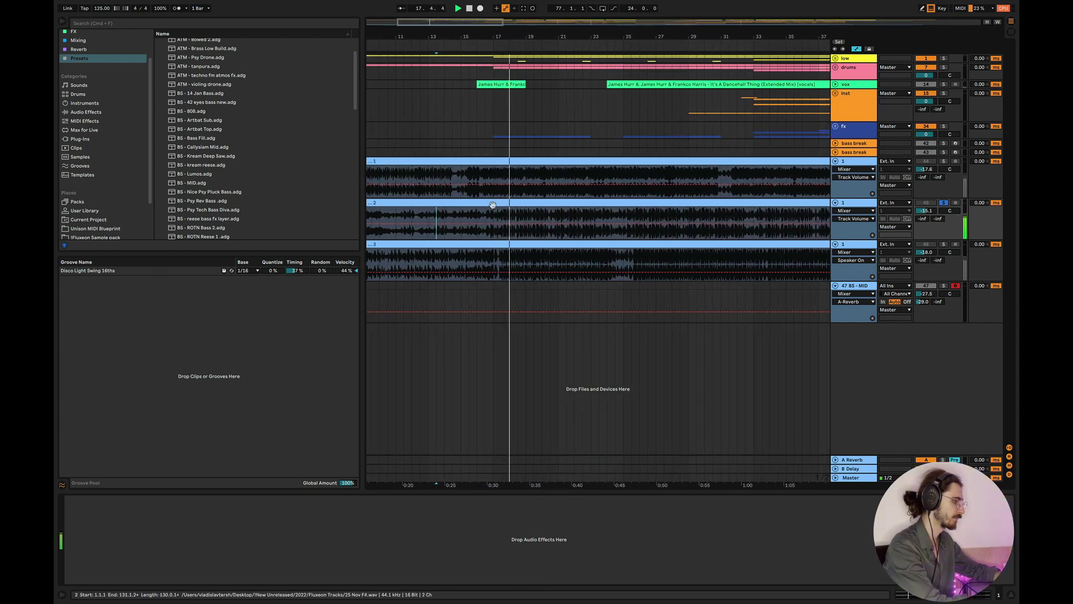
pyautogui.hscroll(3, 481, 201)
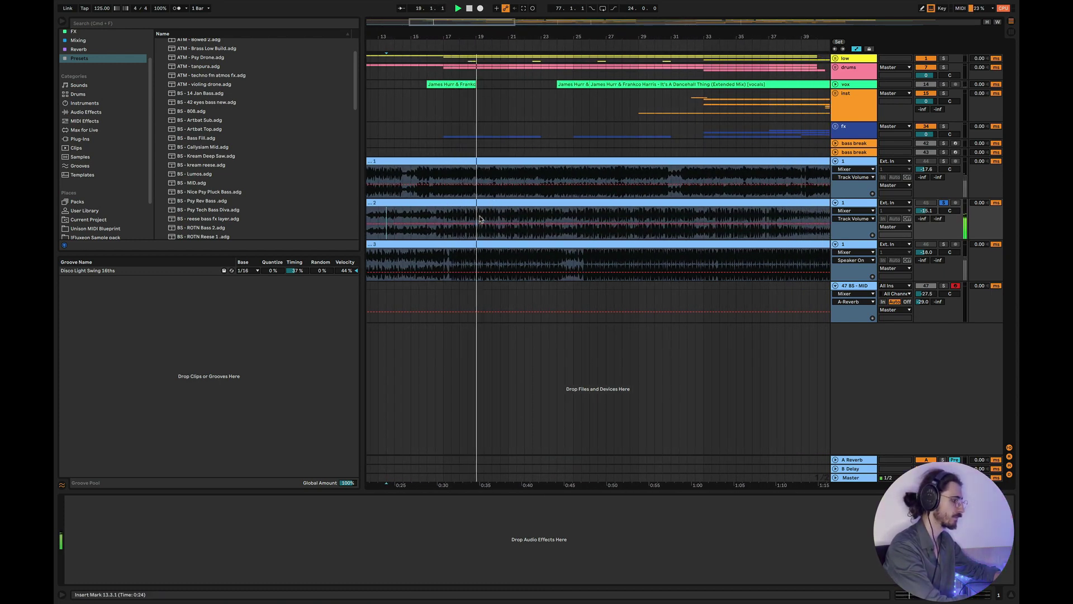
pyautogui.scroll(-2, 479, 218)
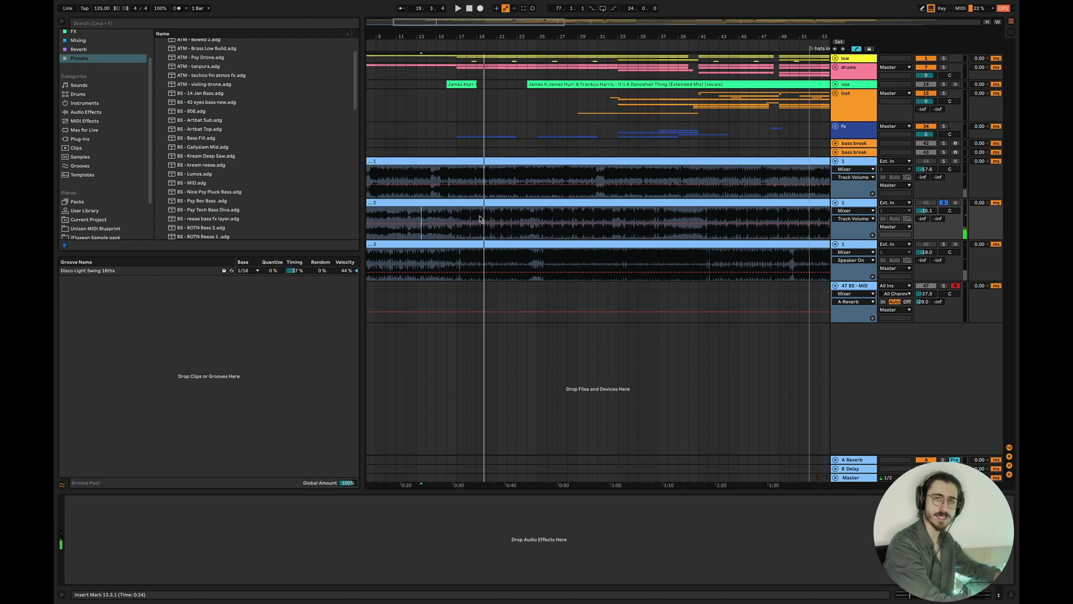
# Fold every reference track except the second one and play that track from bar 17.
pyautogui.click(836, 161)
pyautogui.click(836, 169)
pyautogui.click(837, 179)
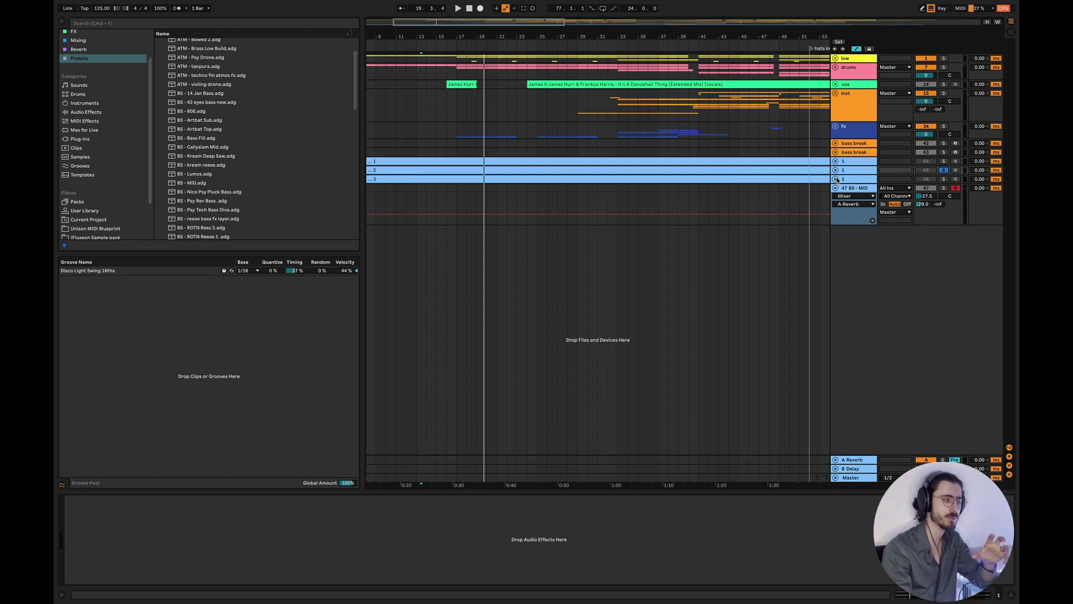
pyautogui.click(835, 170)
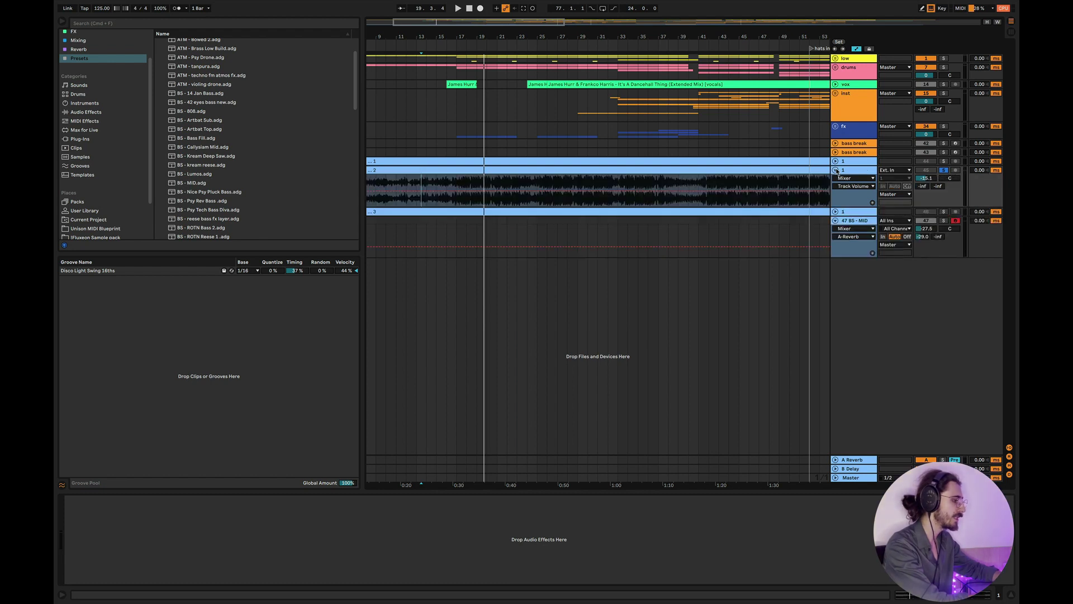
pyautogui.click(458, 180)
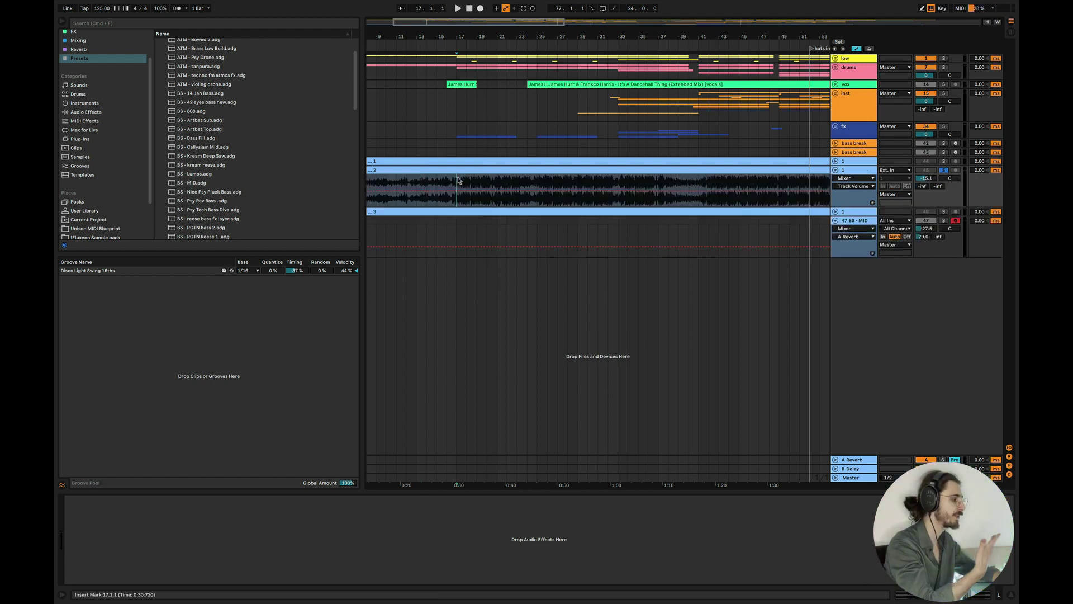
pyautogui.press('space')
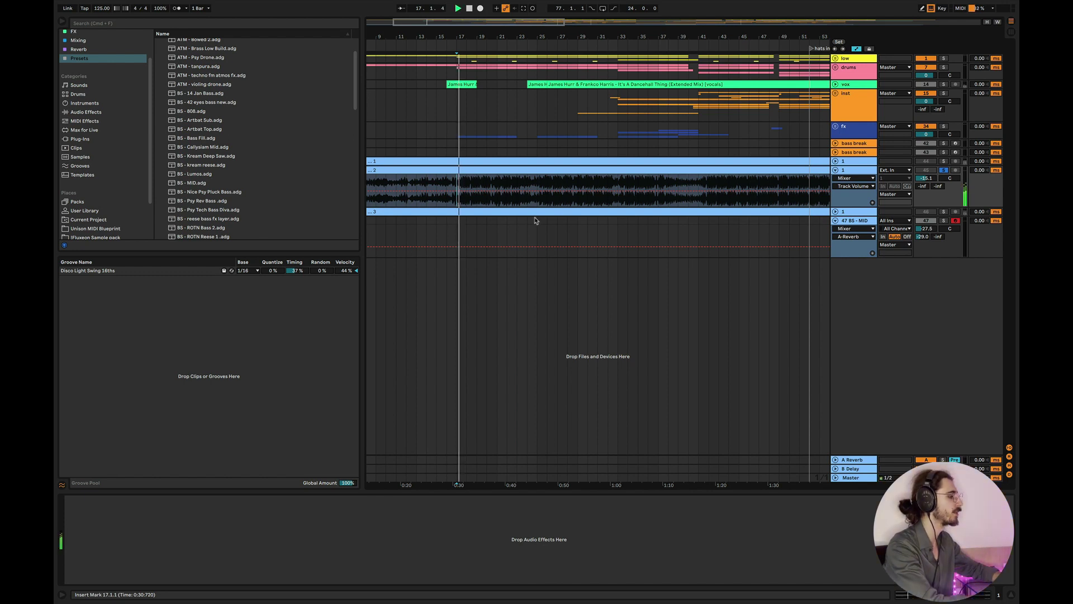
# Unfold and solo the first reference track, and play it from bar 16.
pyautogui.click(835, 161)
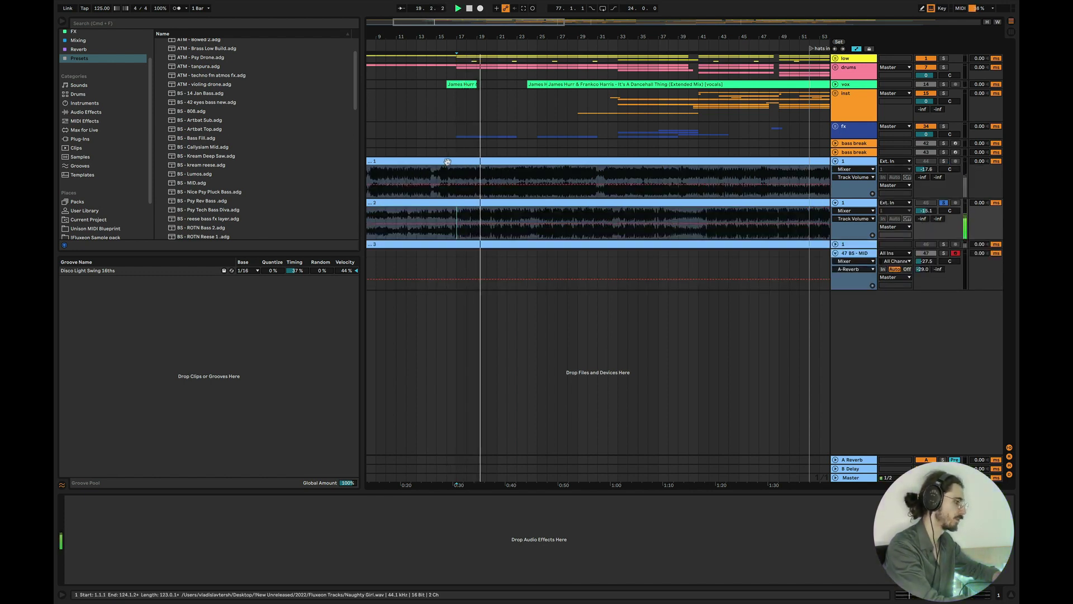
pyautogui.click(441, 172)
pyautogui.scroll(3, 436, 172)
pyautogui.press('space')
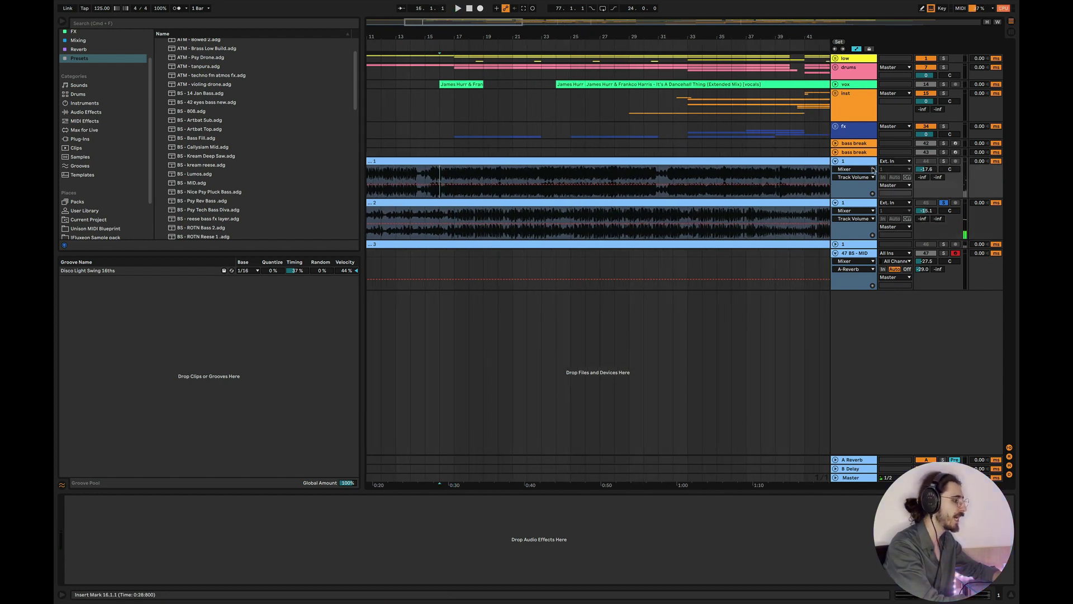
pyautogui.click(944, 161)
pyautogui.press('space')
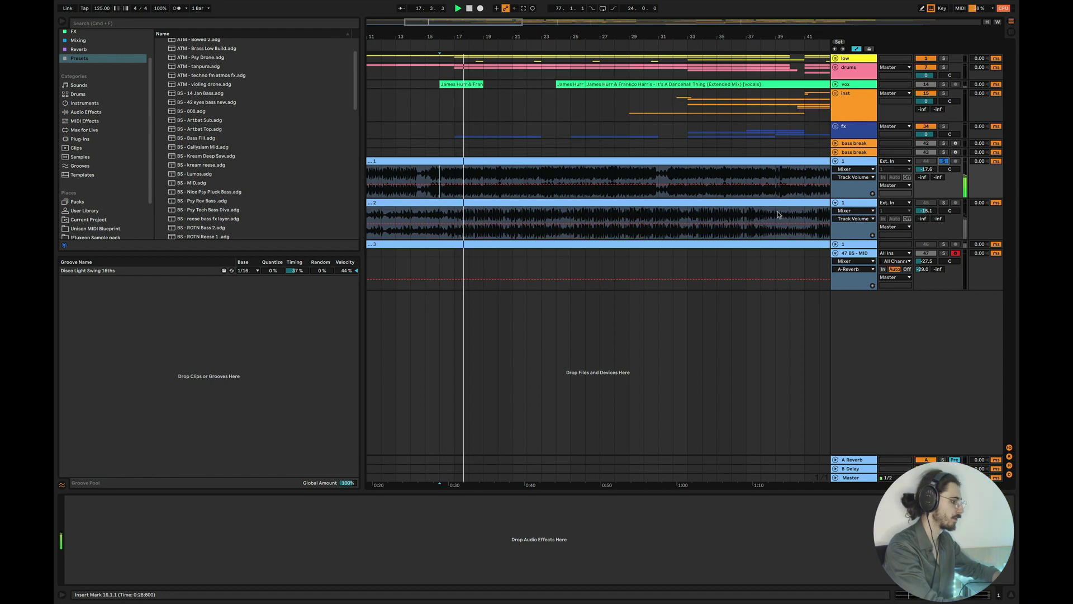
pyautogui.press('space')
# Unfold and solo the third reference track, and play it from bar 17.
pyautogui.click(896, 244)
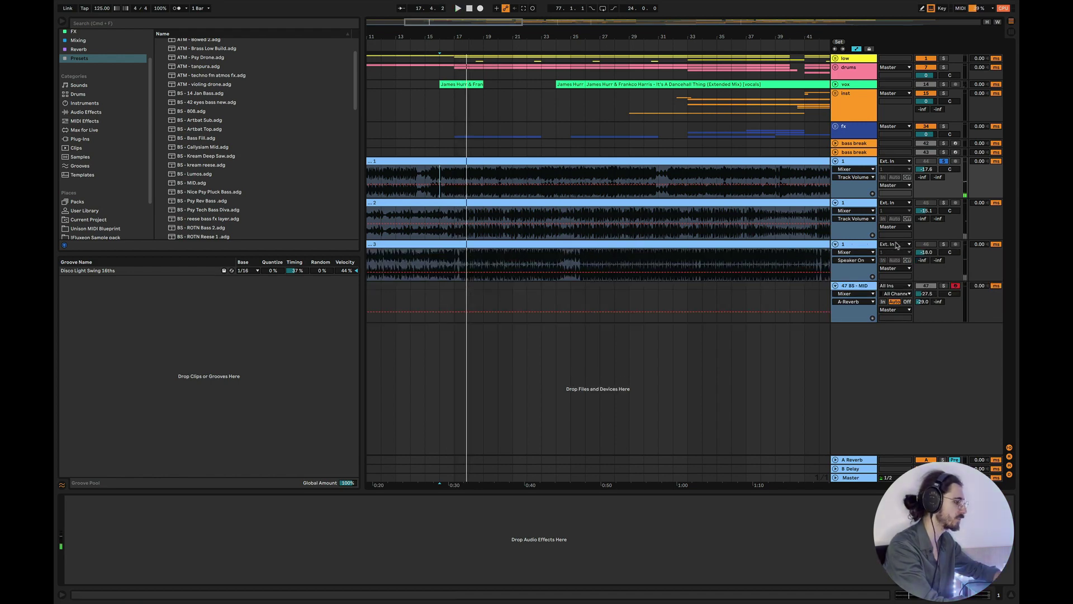
pyautogui.click(944, 244)
pyautogui.click(454, 256)
pyautogui.press('space')
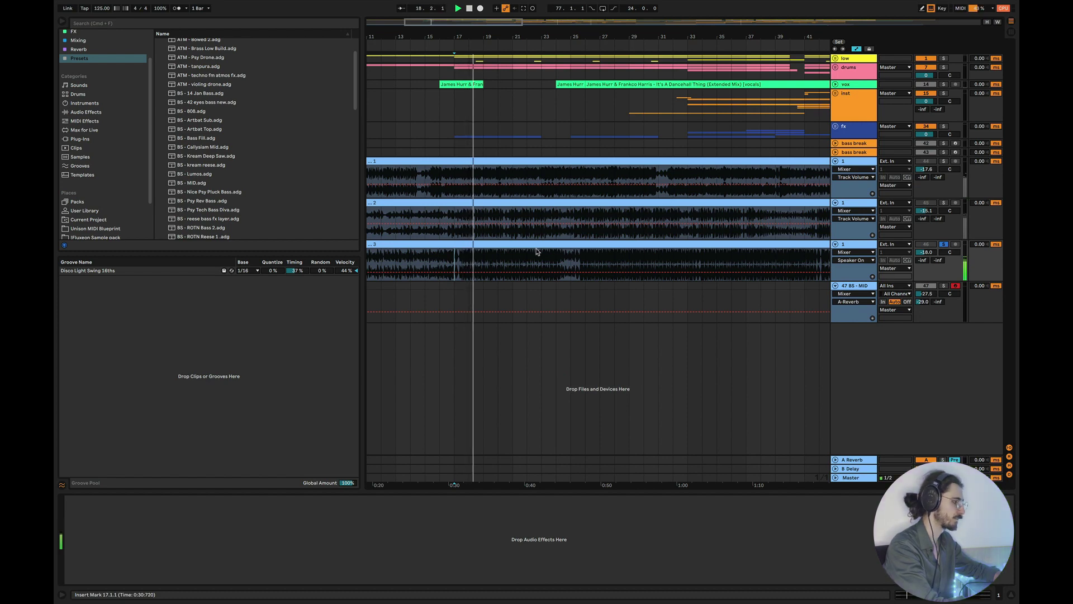
pyautogui.press('-')
pyautogui.press('-')
pyautogui.press('-')
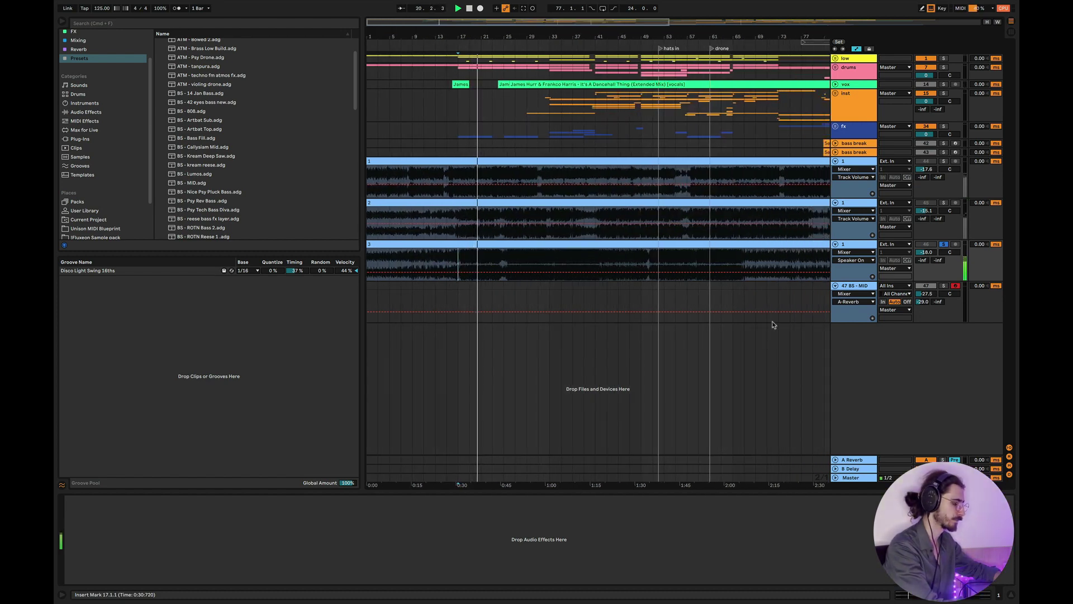
# Stop playback and fold the three reference tracks and the BS - MID track.
pyautogui.click(835, 162)
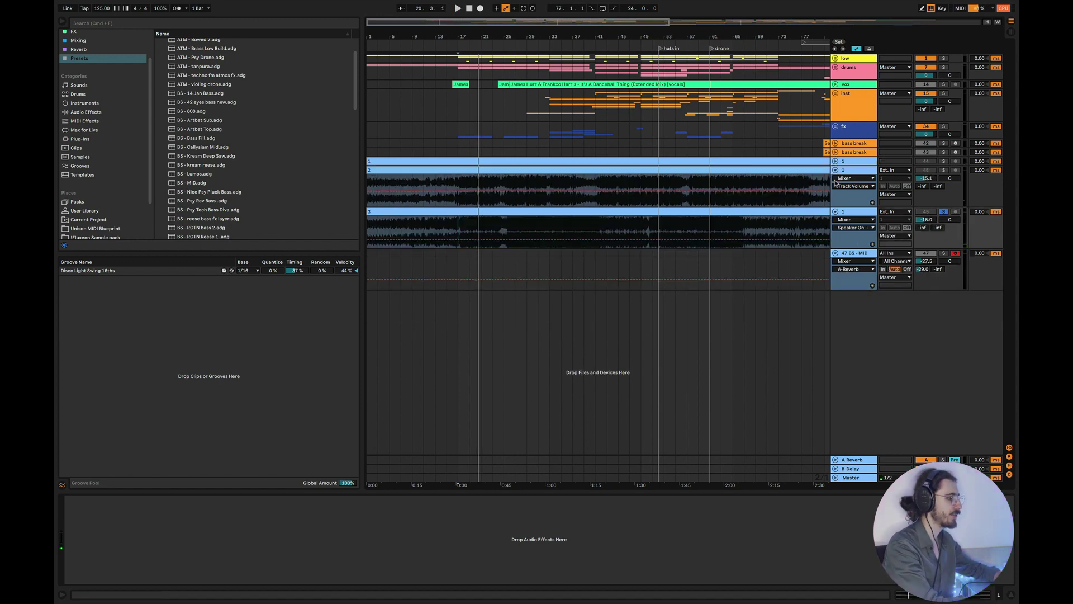
pyautogui.click(835, 170)
pyautogui.click(836, 180)
pyautogui.click(835, 188)
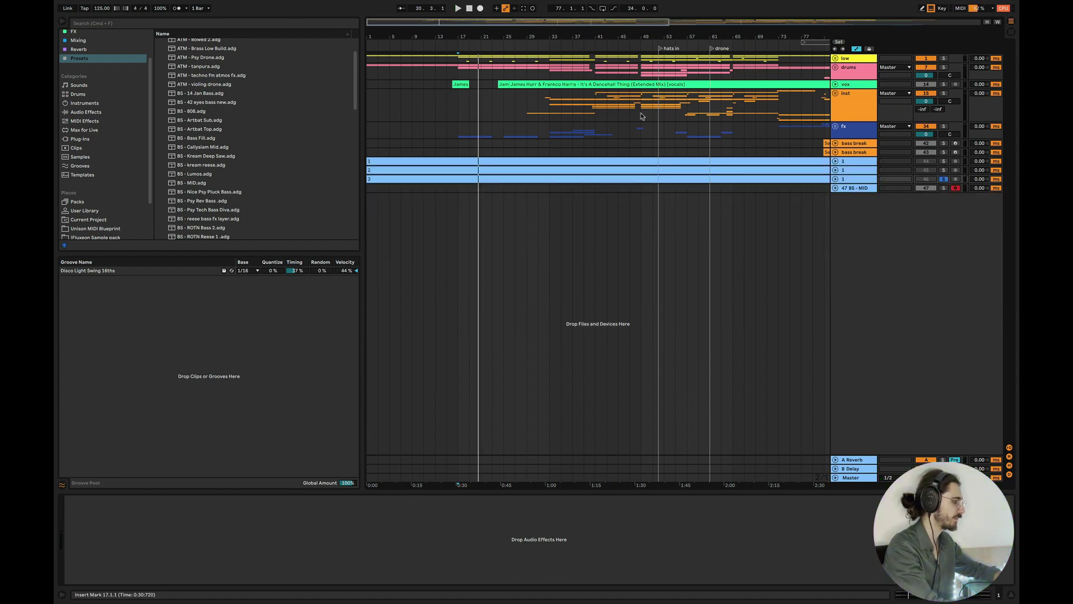
# Turn off the third reference track's solo and play the production's own arrangement from bars 41, 33 and 37.
pyautogui.scroll(3, 644, 145)
pyautogui.click(554, 106)
pyautogui.press('space')
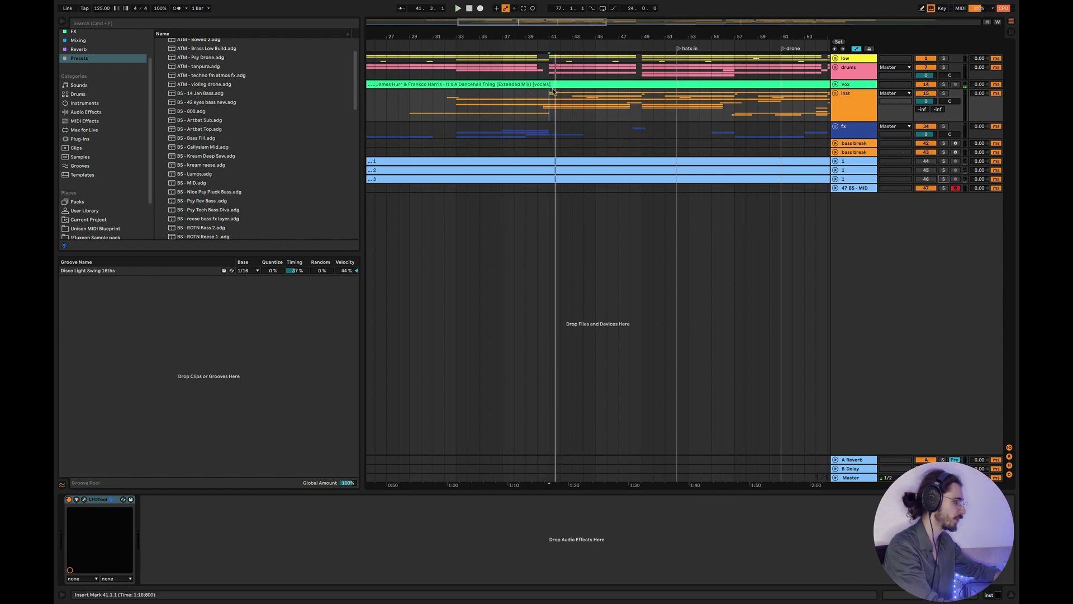
pyautogui.scroll(-2, 467, 108)
pyautogui.click(472, 108)
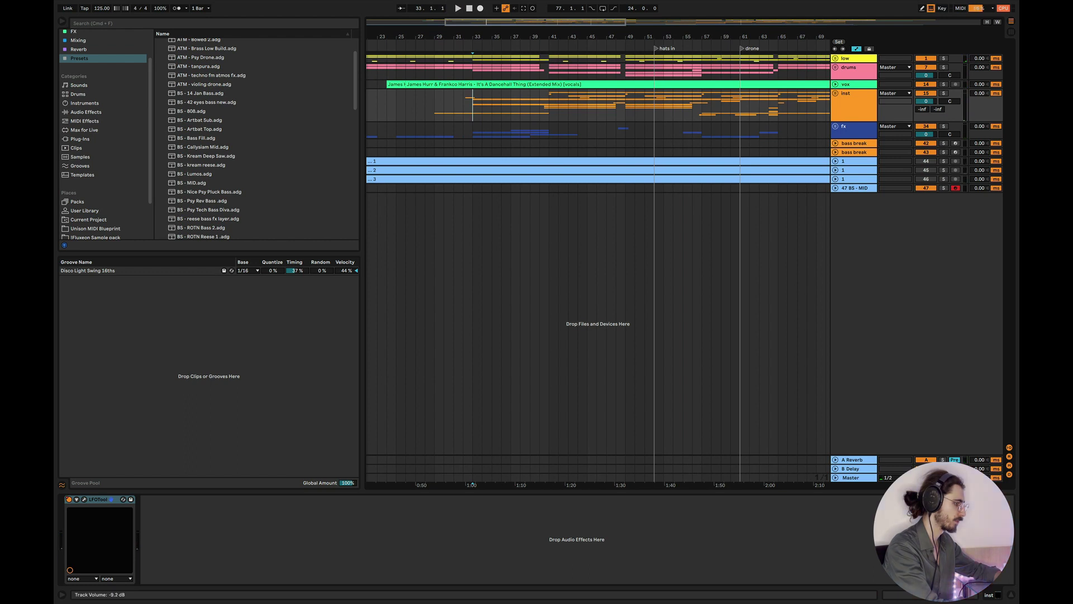
pyautogui.press('space')
pyautogui.click(513, 108)
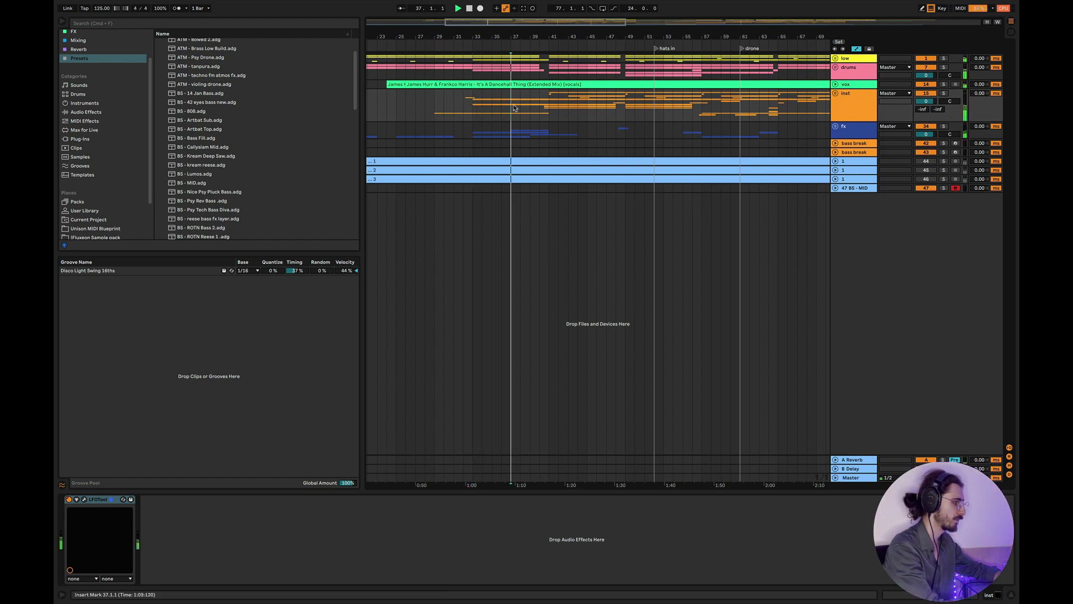
pyautogui.scroll(3, 515, 107)
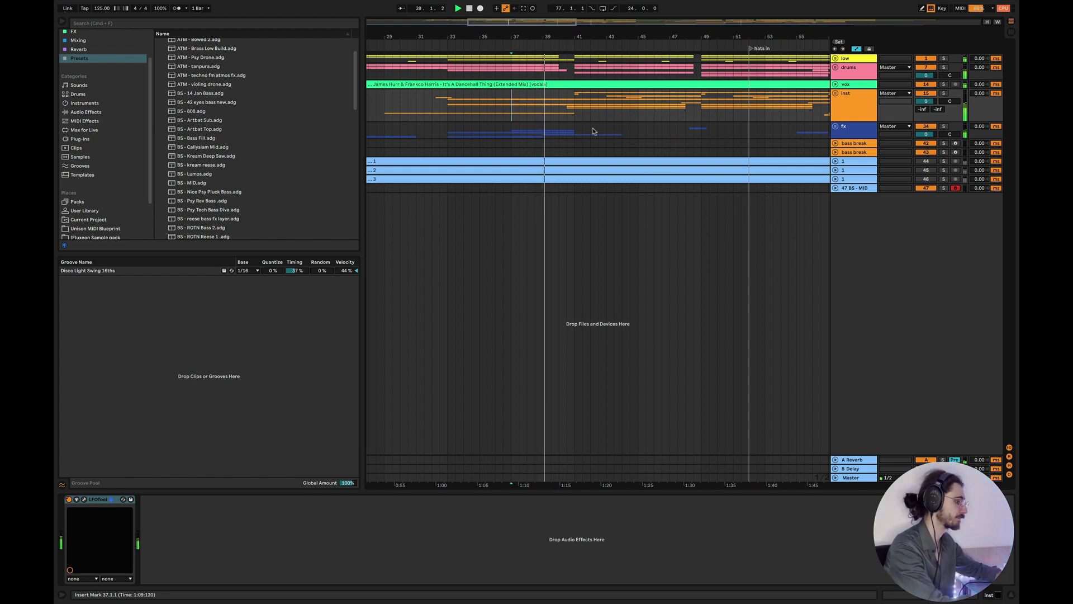
pyautogui.scroll(-3, 593, 131)
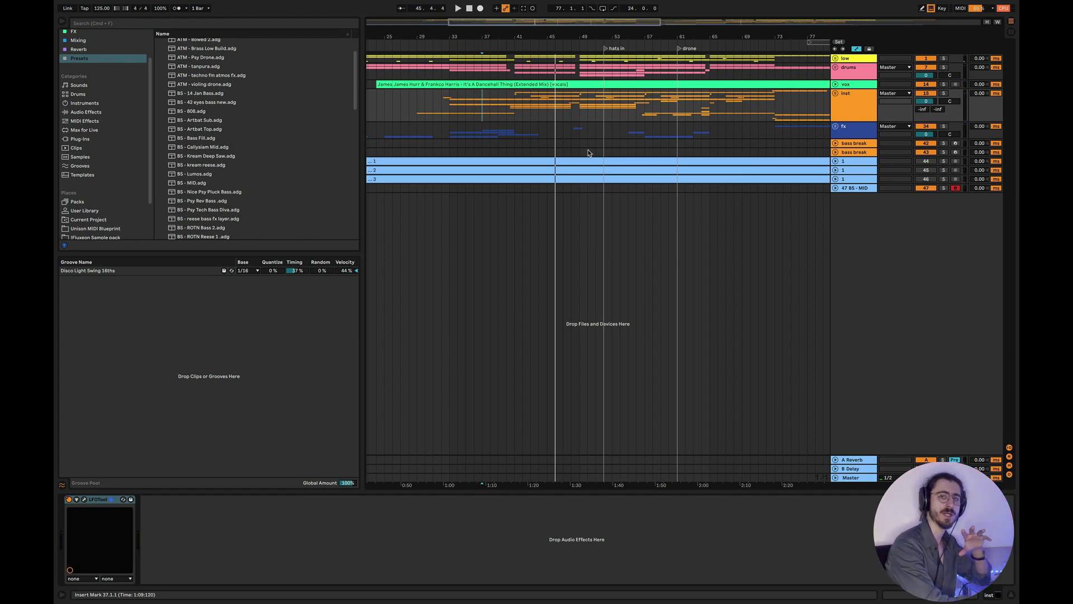
pyautogui.hscroll(-2, 450, 179)
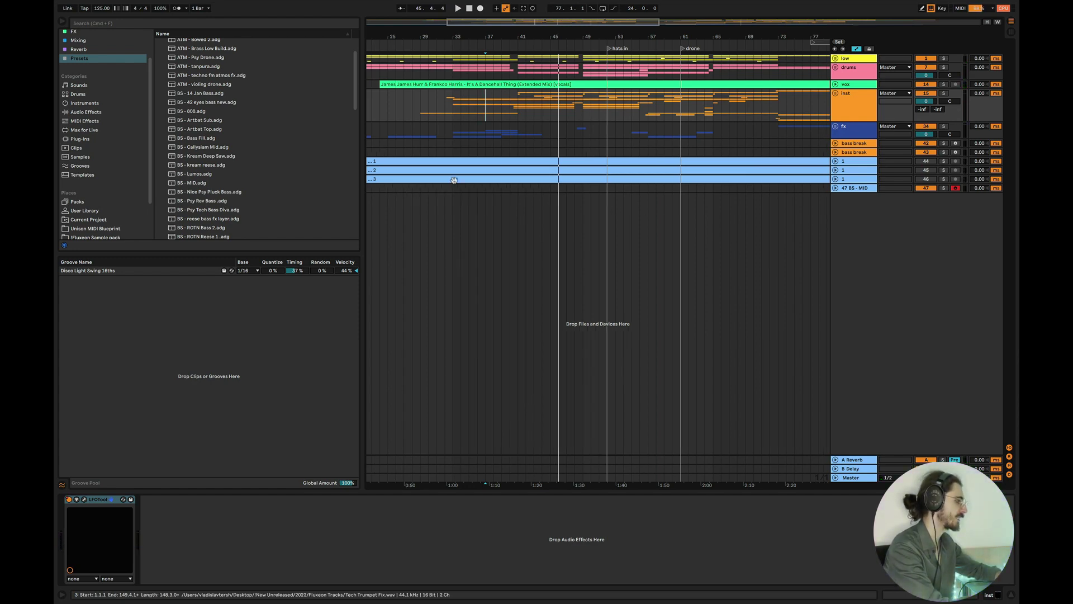
pyautogui.moveTo(482, 187); pyautogui.dragTo(547, 190)
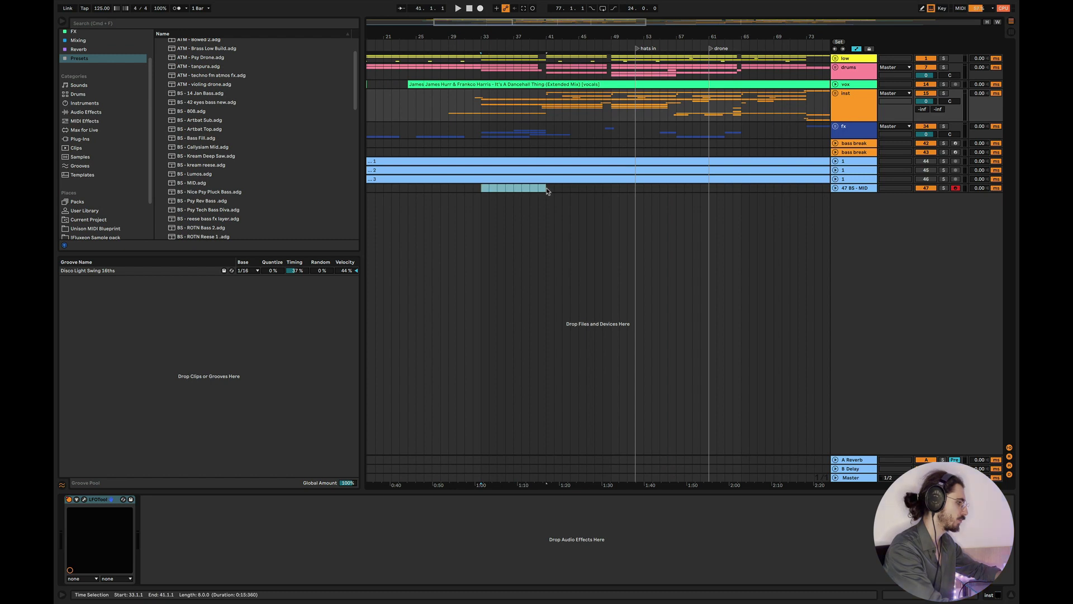
pyautogui.rightClick(540, 191)
pyautogui.press('Escape')
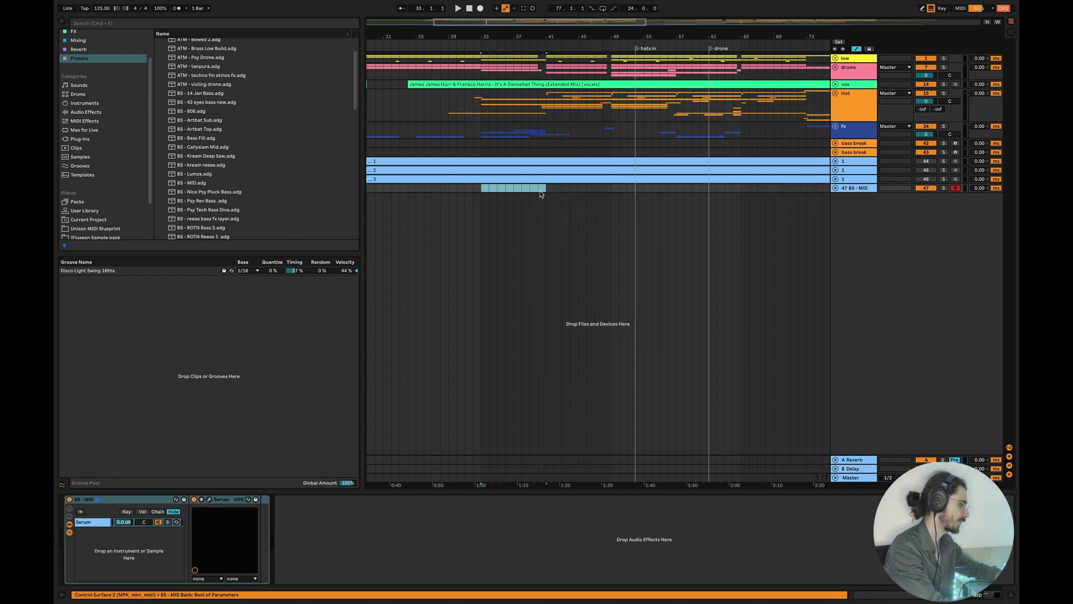
# Insert a new MIDI track directly below the BS - MID track.
pyautogui.rightClick(541, 194)
pyautogui.press('super+shift+t')
pyautogui.click(401, 232)
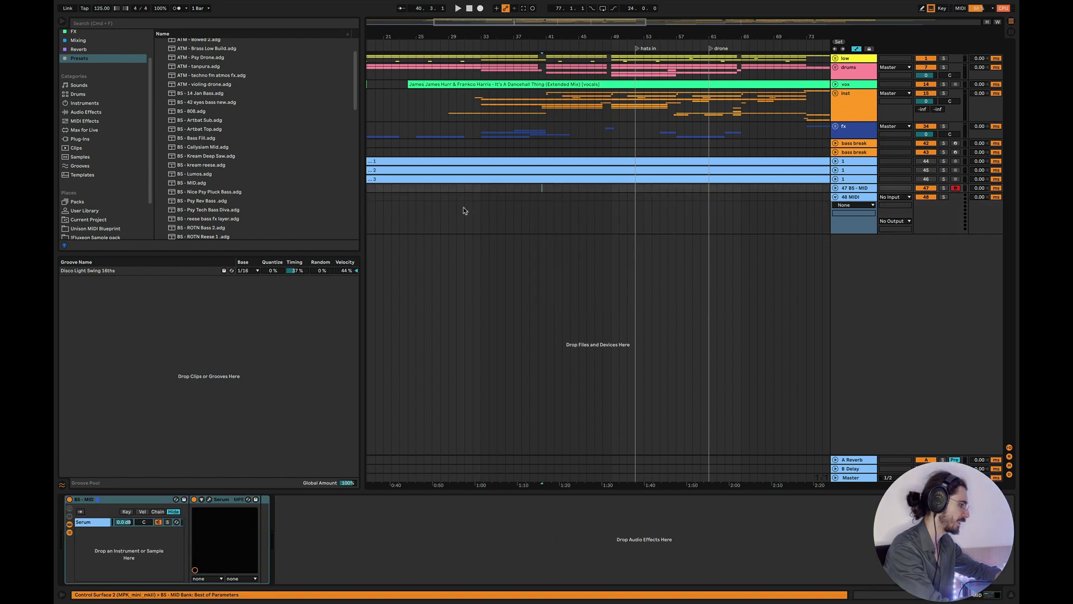
# Create an empty MIDI clip from bar 33 to 41 on the new track and colour it white.
pyautogui.moveTo(485, 199); pyautogui.dragTo(546, 200)
pyautogui.press('super+shift+m')
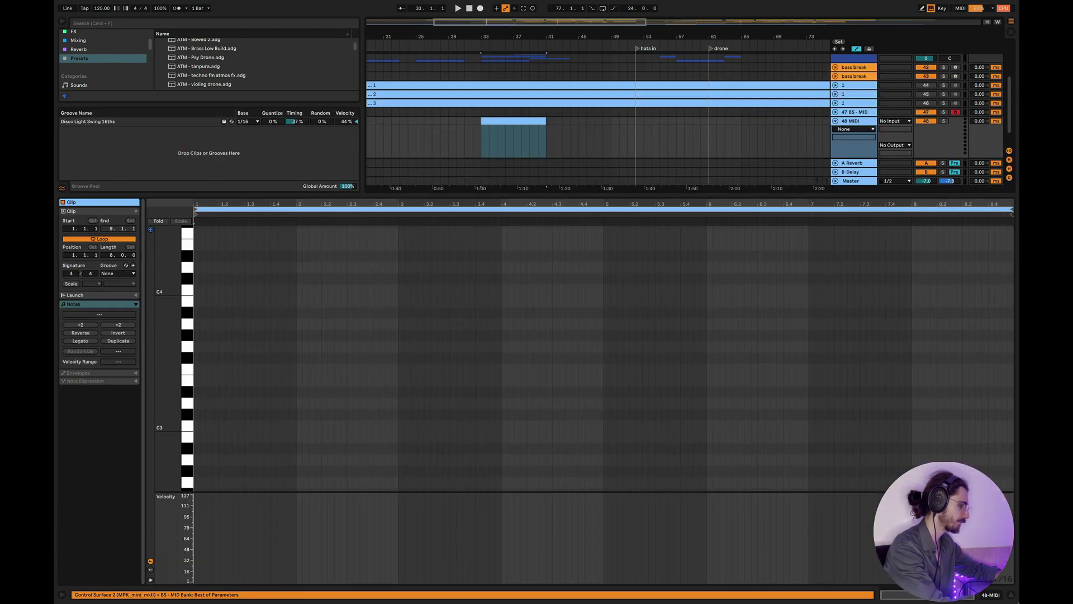
pyautogui.click(1013, 597)
pyautogui.rightClick(514, 198)
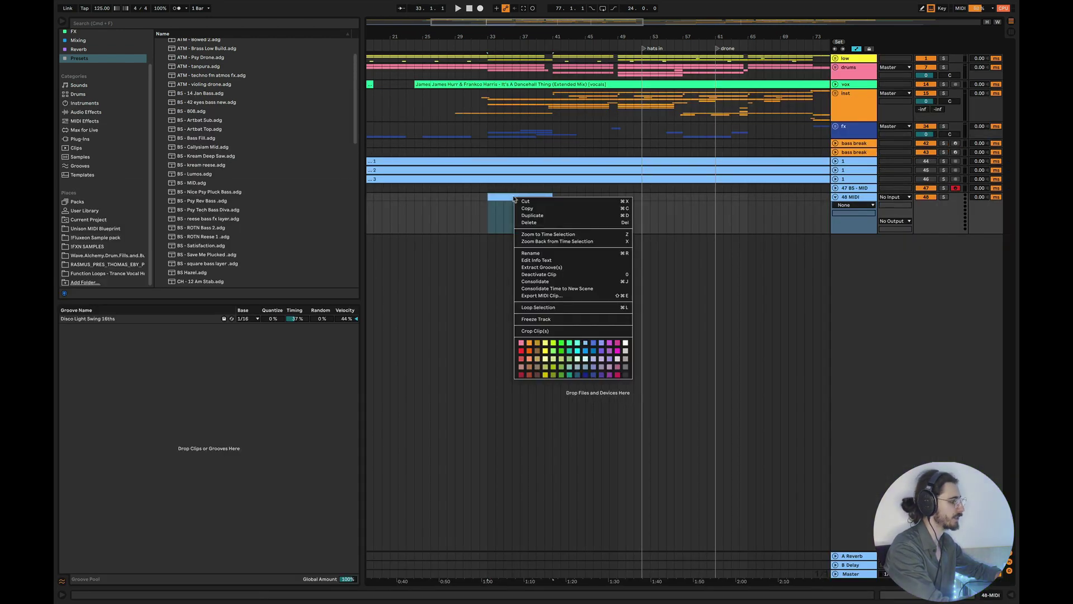
pyautogui.click(625, 343)
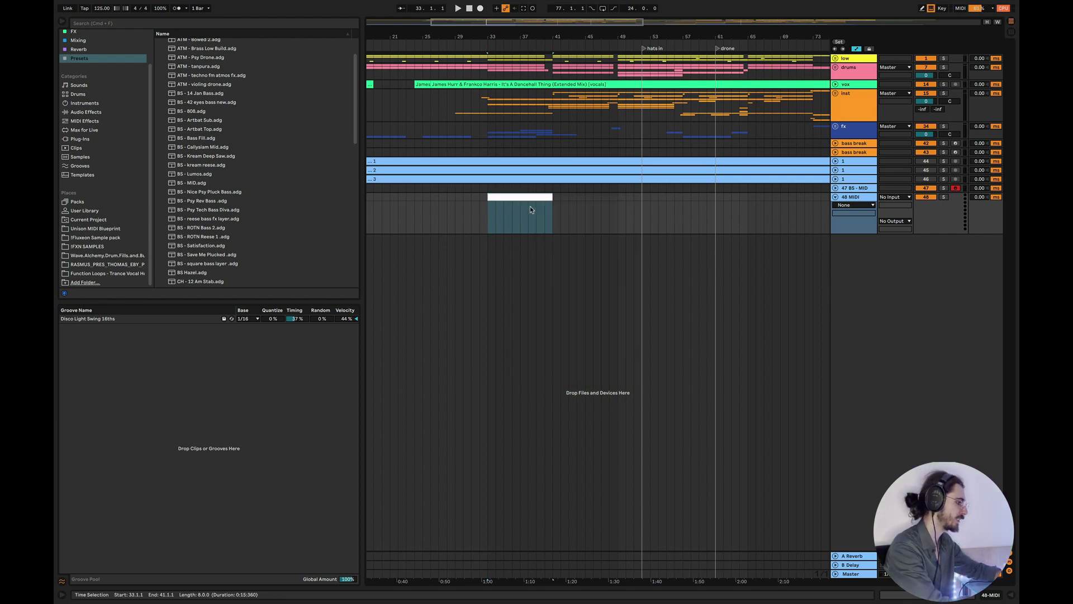
# Copy the white clip to bars 41 to 49 and colour the copy red.
pyautogui.moveTo(521, 198); pyautogui.dragTo(588, 196)
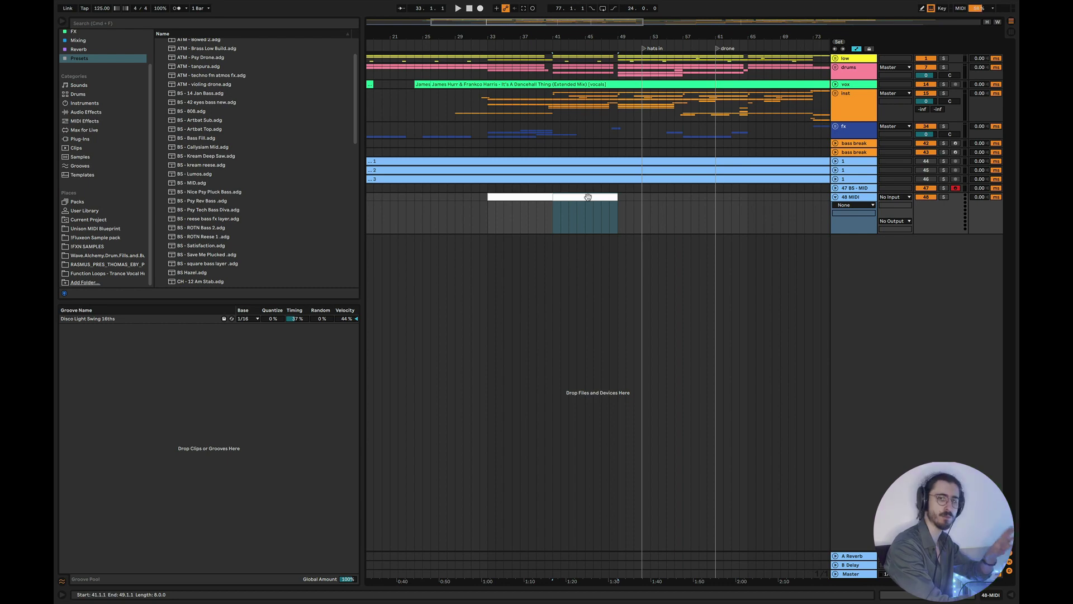
pyautogui.rightClick(572, 198)
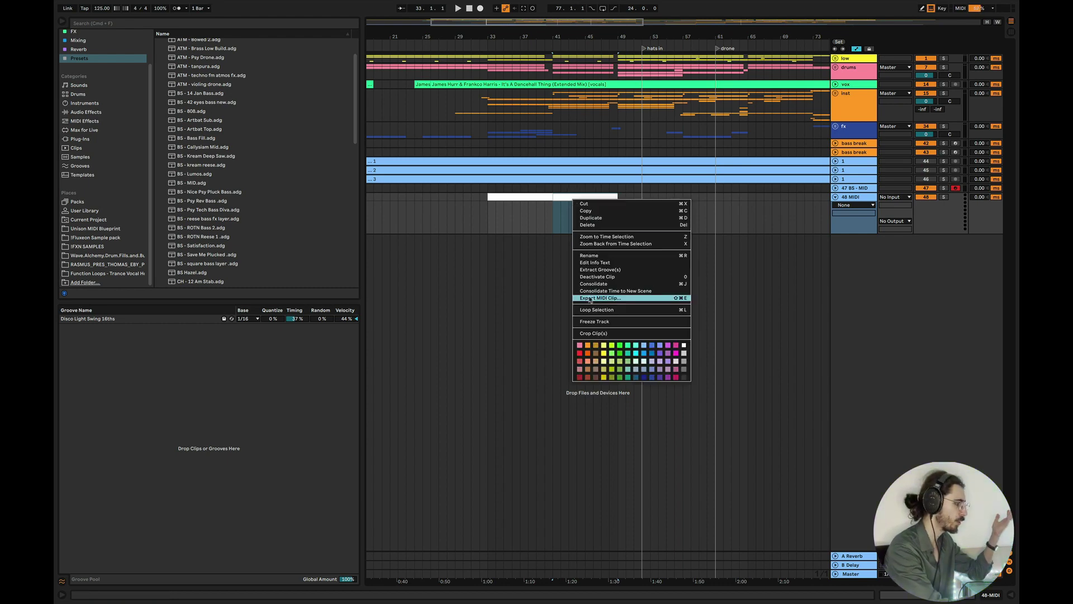
pyautogui.click(581, 352)
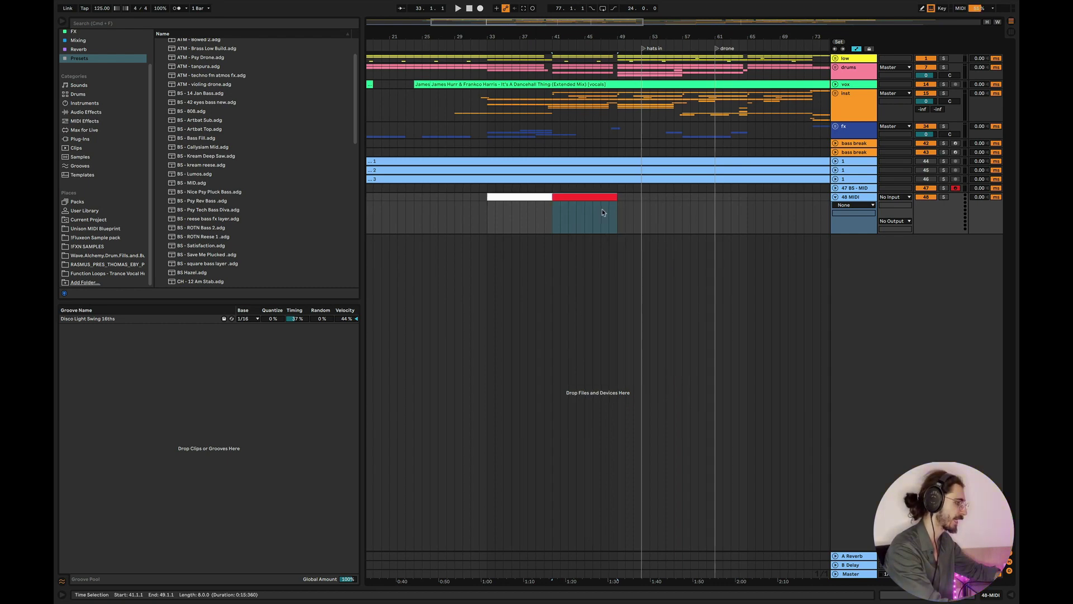
# Copy the red clip twice to cover bars 49 to 65 on the new MIDI track.
pyautogui.hscroll(2, 613, 197)
pyautogui.moveTo(614, 199); pyautogui.dragTo(700, 198)
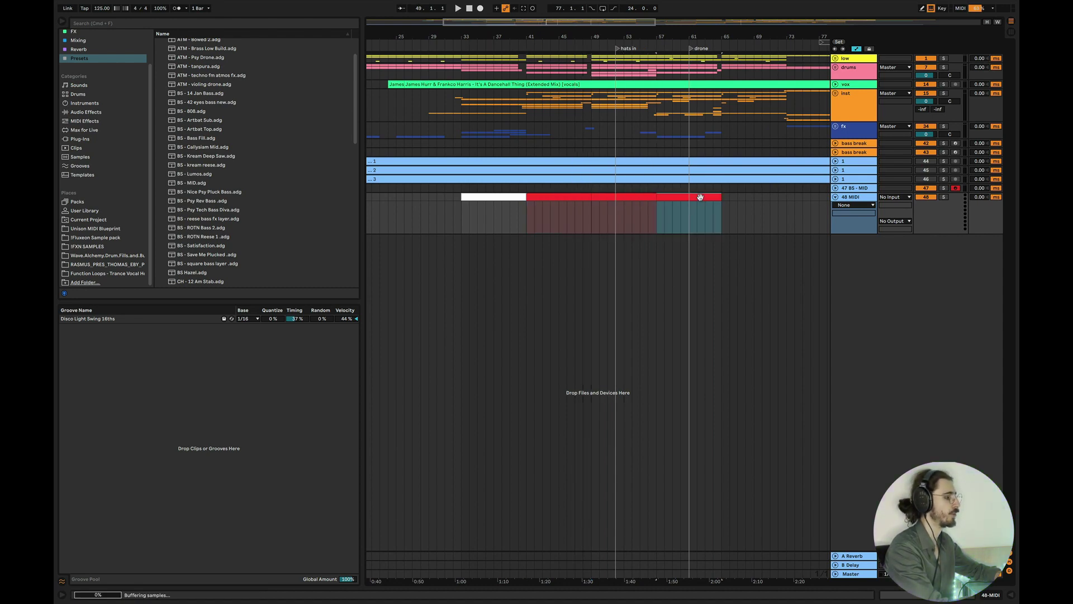
pyautogui.rightClick(702, 198)
pyautogui.click(620, 119)
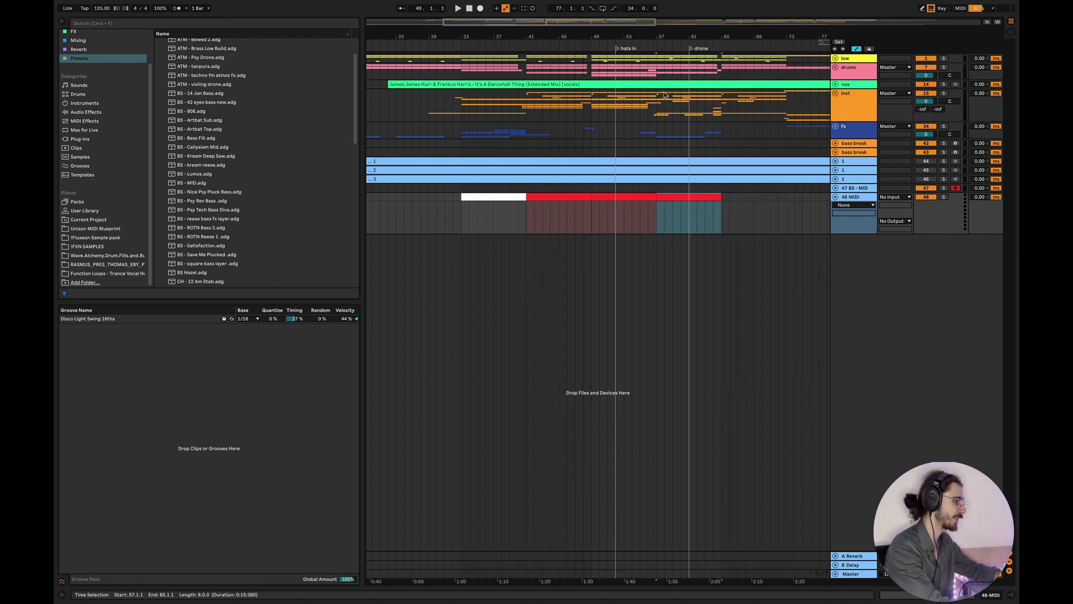
# Play the arrangement from bar 57 and colour the clip at bars 57 to 65 orange.
pyautogui.click(657, 105)
pyautogui.press('space')
pyautogui.scroll(5, 632, 167)
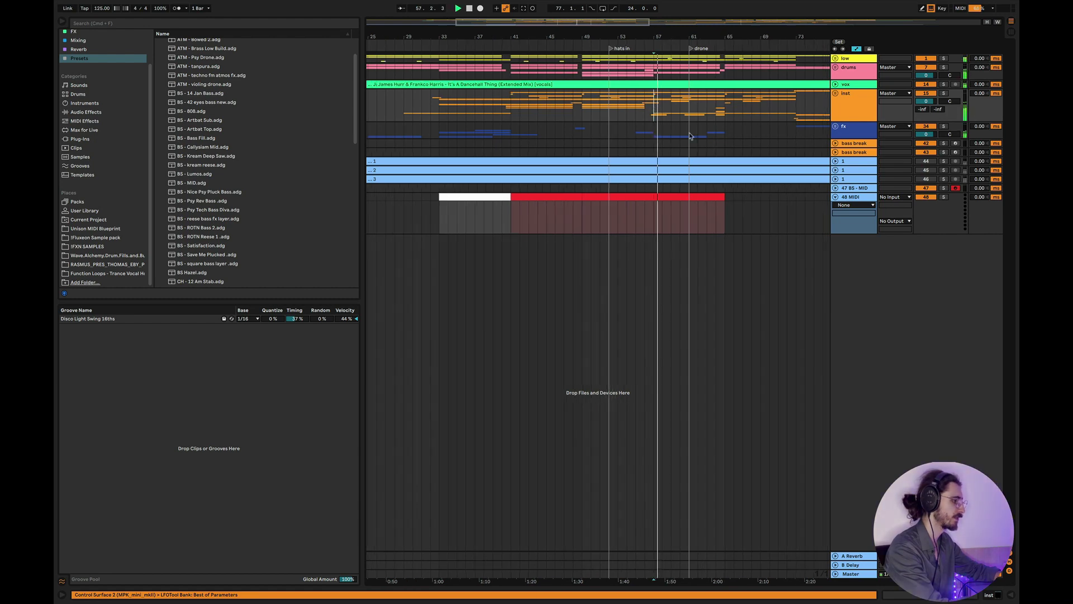
pyautogui.scroll(-3, 620, 196)
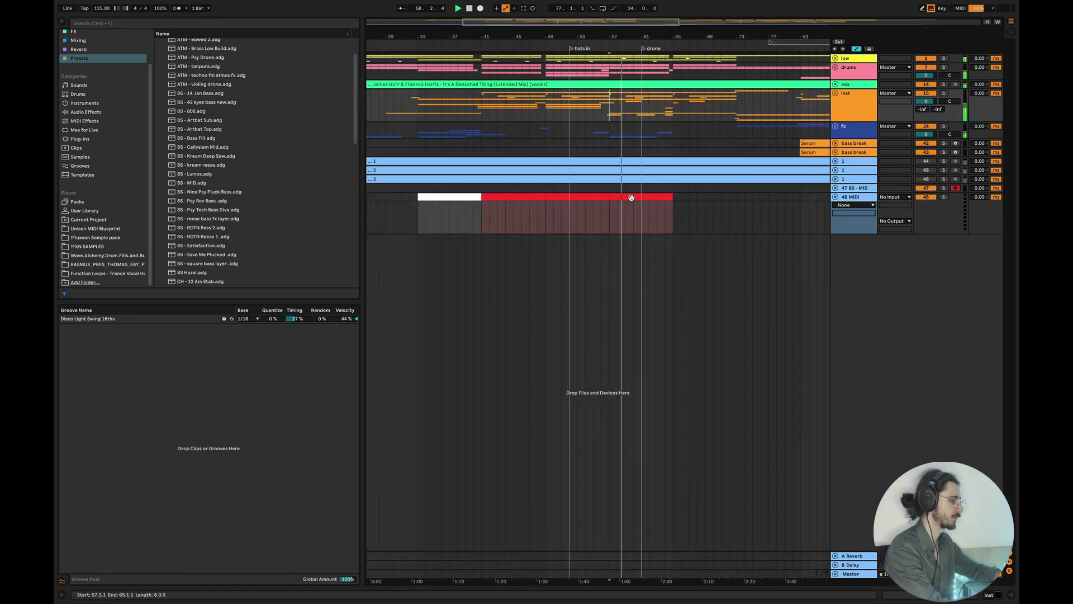
pyautogui.rightClick(631, 198)
pyautogui.click(646, 347)
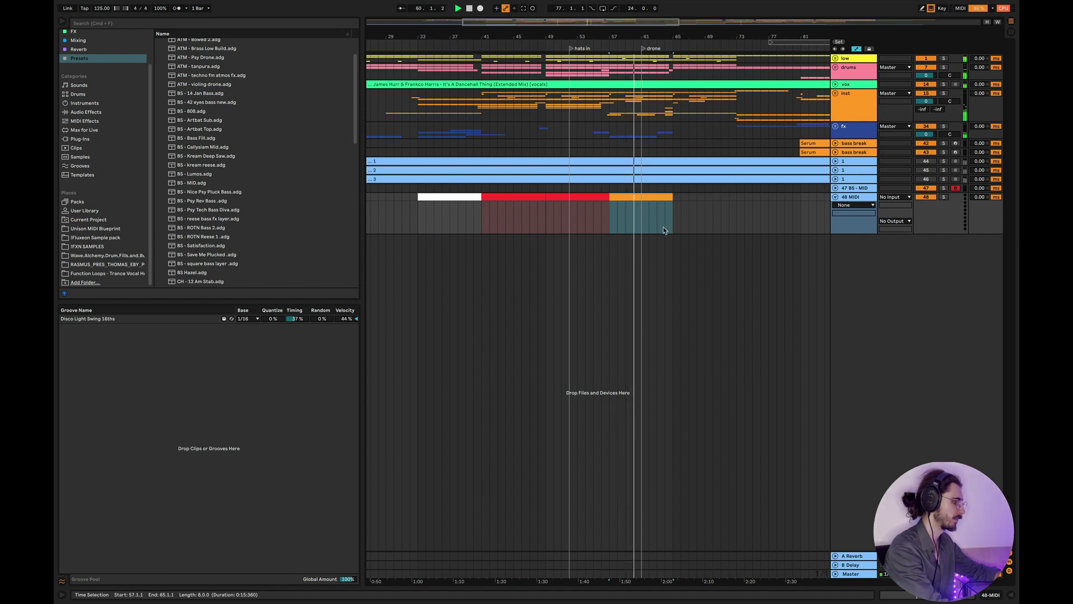
pyautogui.hscroll(2, 664, 230)
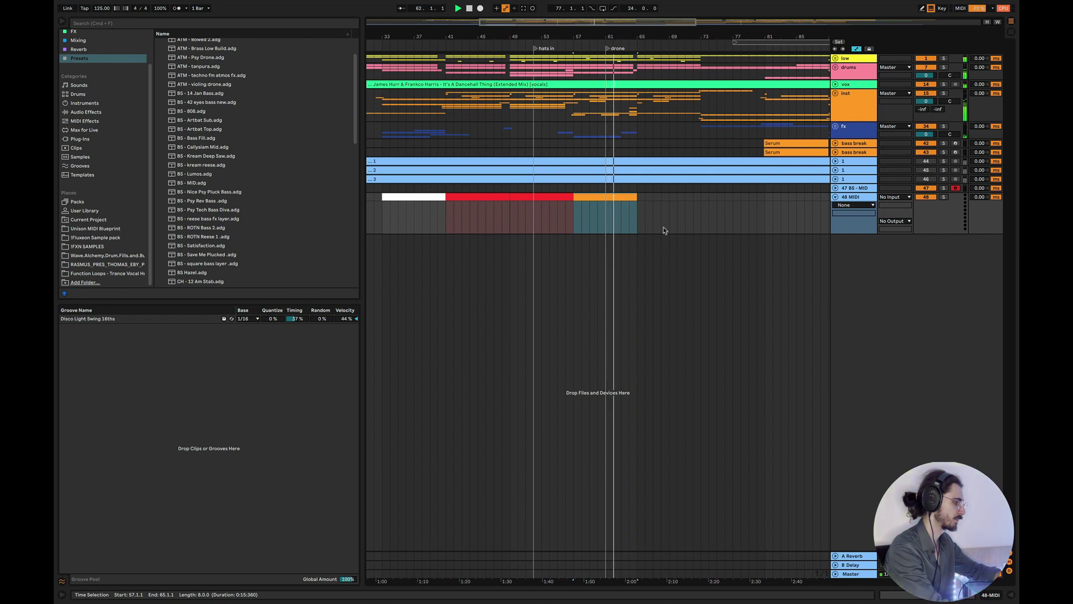
pyautogui.press('space')
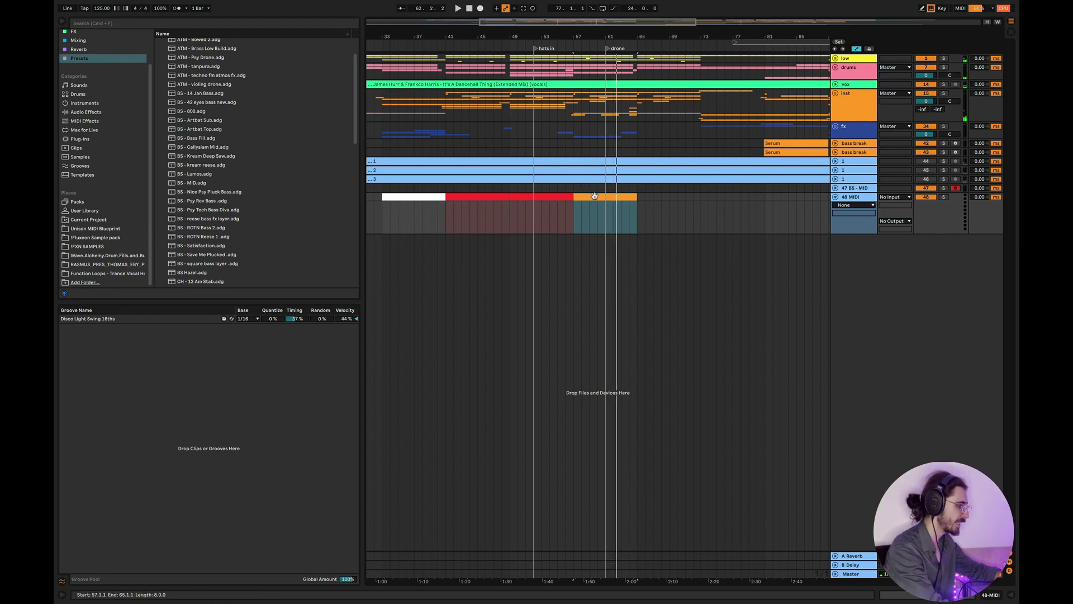
# Place a copy of the white clip at bars 65 to 73 and colour it light blue.
pyautogui.moveTo(610, 196); pyautogui.dragTo(671, 200)
pyautogui.rightClick(671, 200)
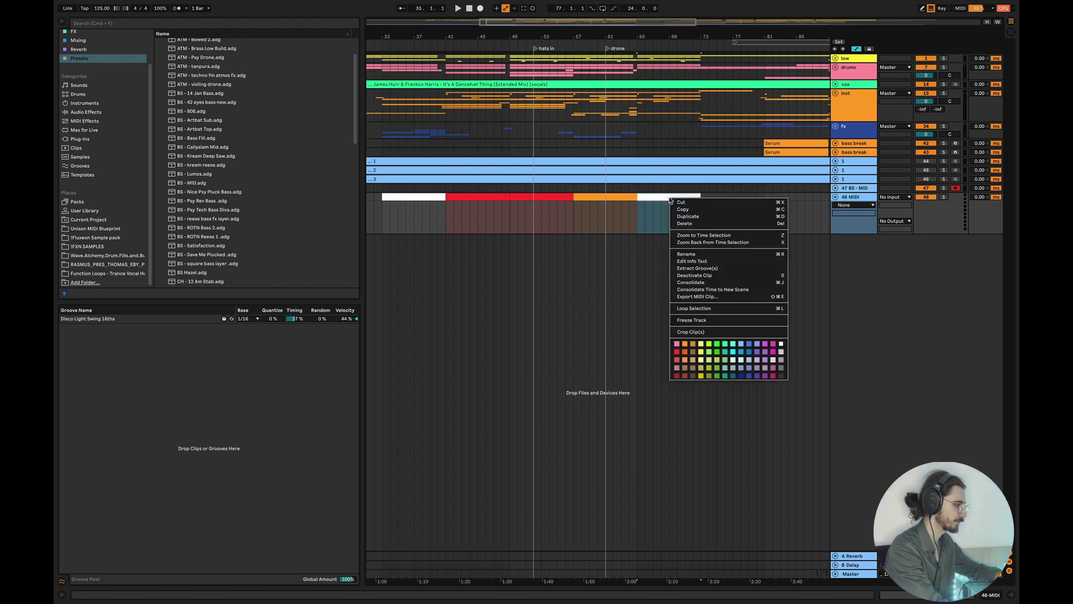
pyautogui.click(742, 344)
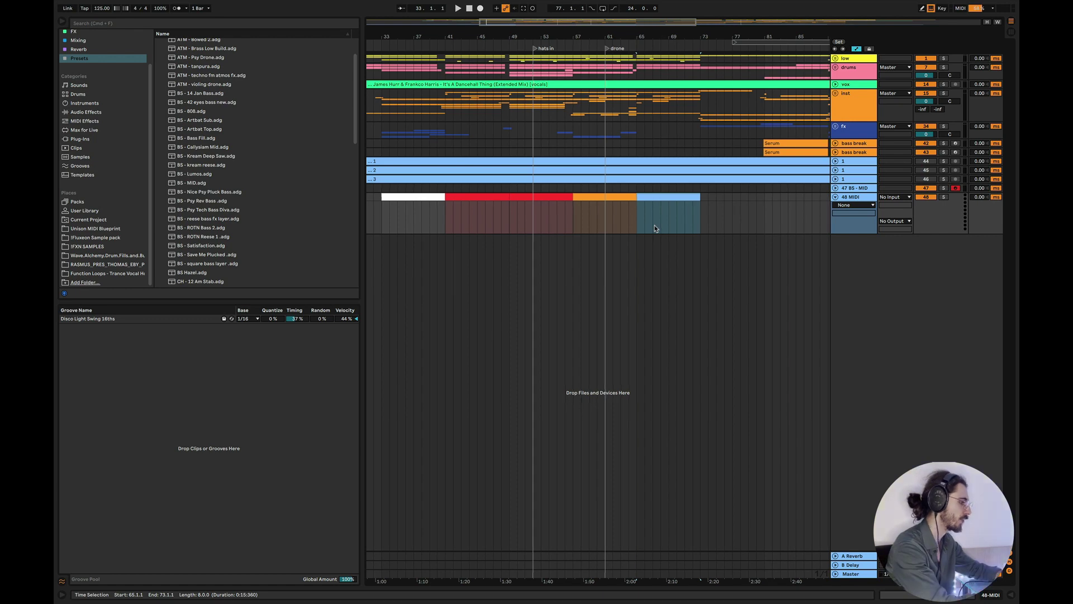
# Duplicate the light blue clip three times to fill bars 73 to 97.
pyautogui.scroll(-6, 655, 229)
pyautogui.hscroll(2, 642, 192)
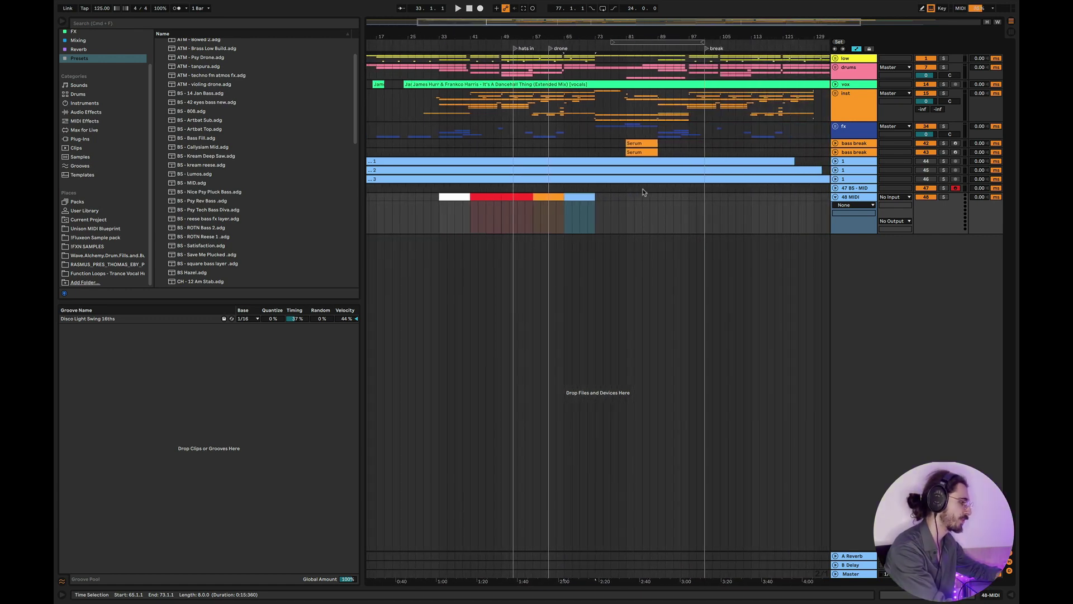
pyautogui.scroll(4, 596, 197)
pyautogui.press('super+d')
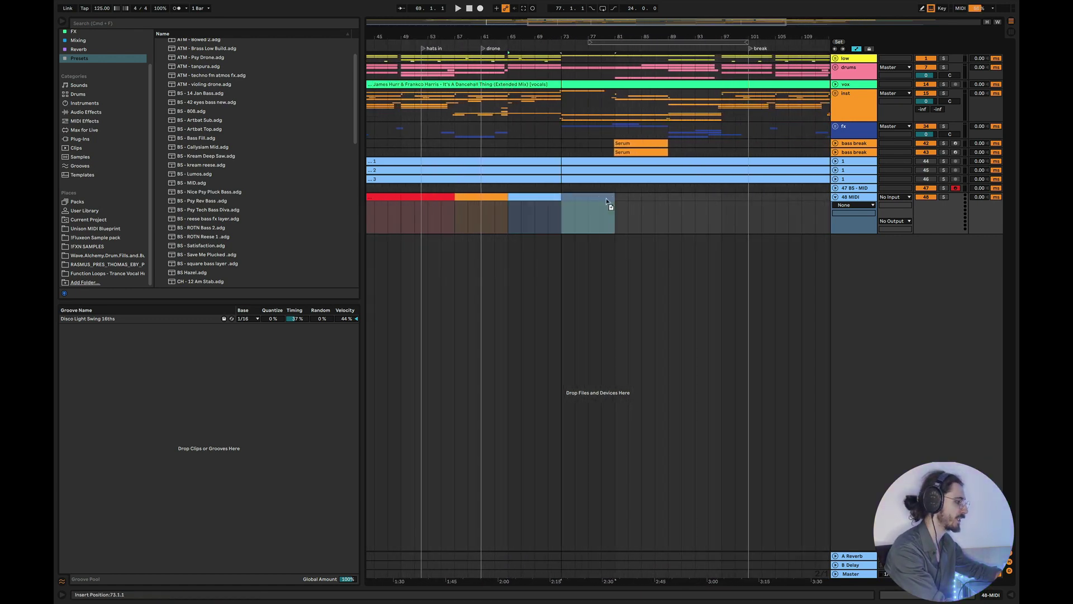
pyautogui.press('super+d')
pyautogui.press('super+d')
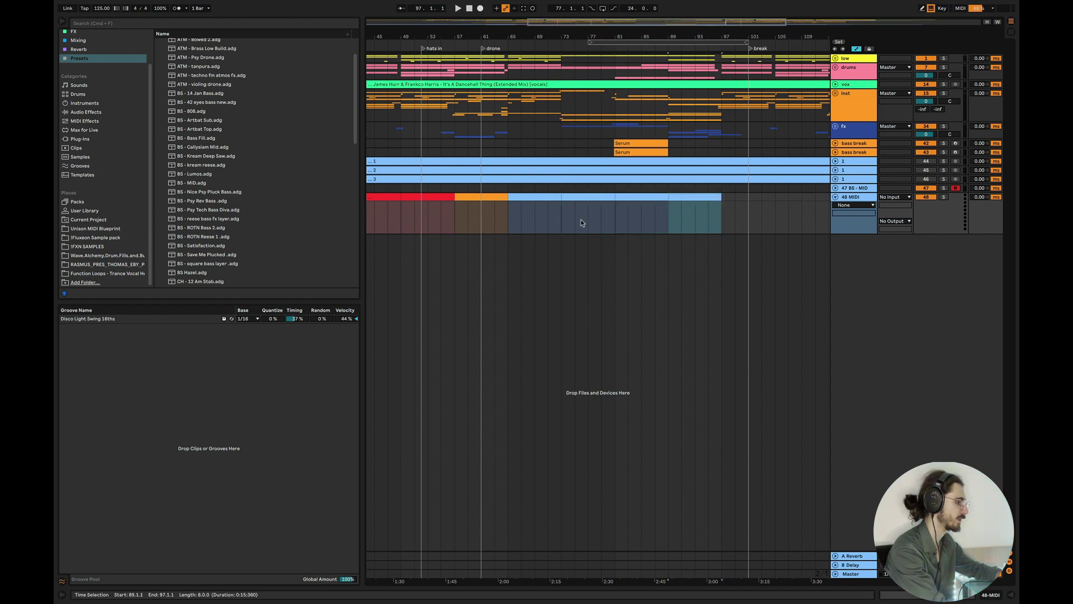
# Colour the three clips from bar 73 to 97 lime green.
pyautogui.moveTo(564, 217); pyautogui.dragTo(726, 200)
pyautogui.rightClick(709, 199)
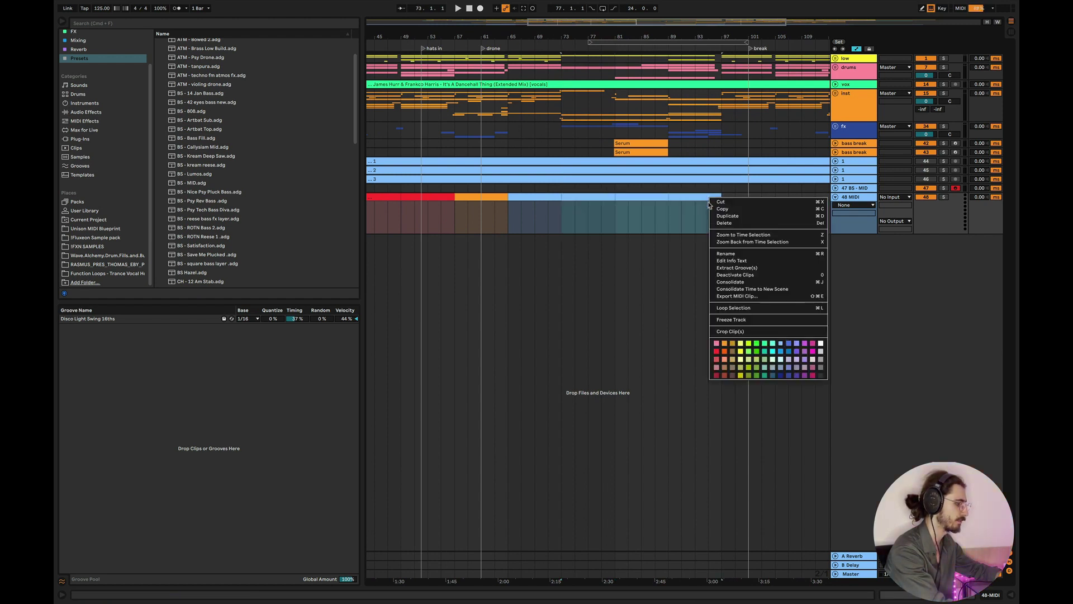
pyautogui.click(748, 344)
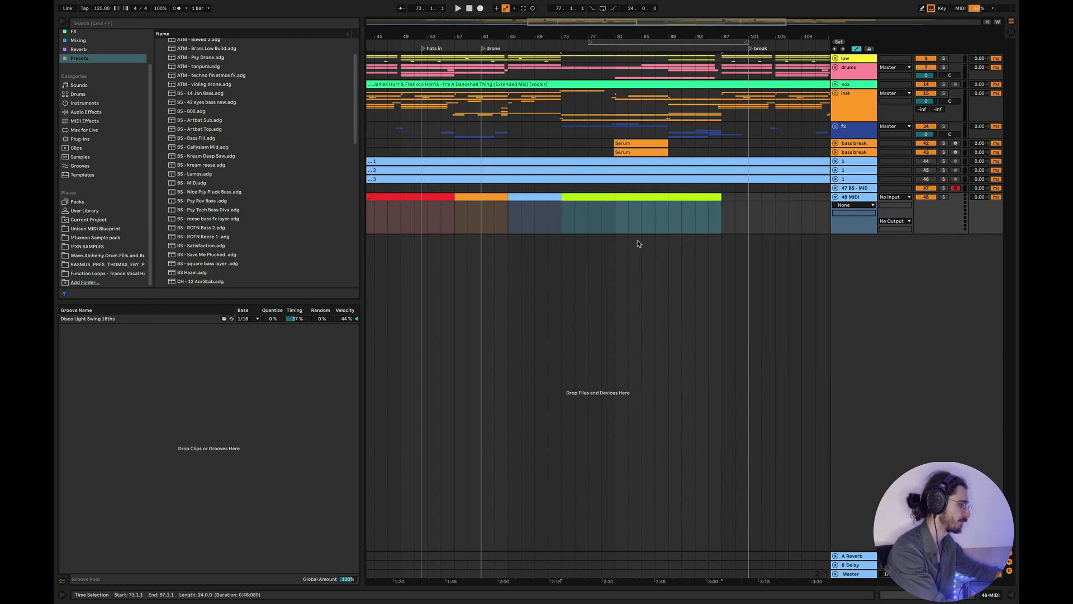
# Copy the red and orange clips of bars 41 to 65 to start at bar 97.
pyautogui.press('-')
pyautogui.press('-')
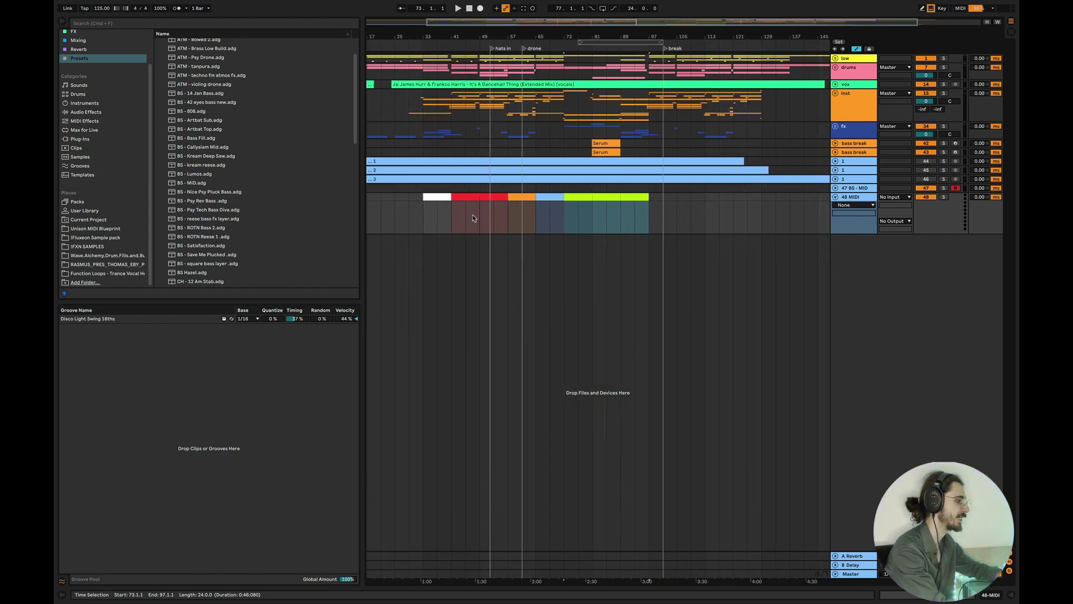
pyautogui.moveTo(451, 218); pyautogui.dragTo(535, 218)
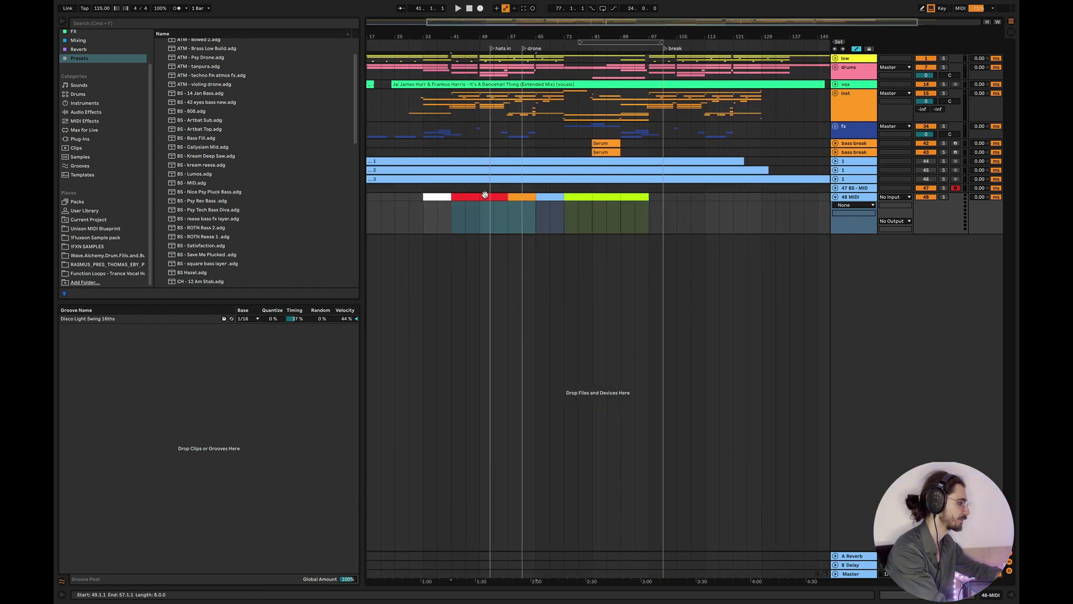
pyautogui.moveTo(467, 196); pyautogui.dragTo(668, 212)
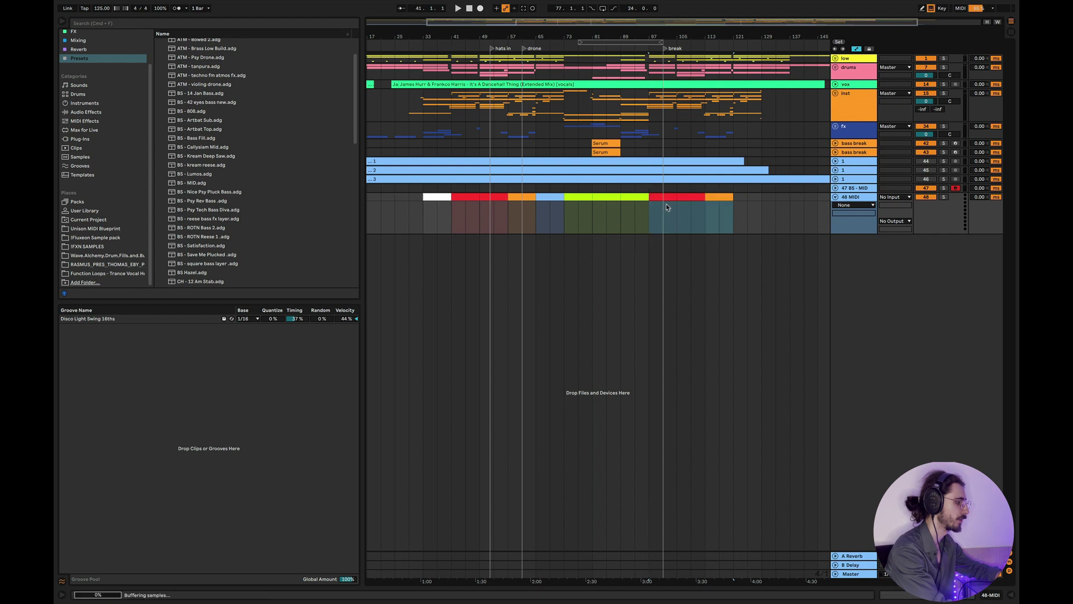
# Highlight bars 41 to 65 across the group tracks, and bars 41 to 73 on the drums to inst tracks.
pyautogui.moveTo(459, 58); pyautogui.dragTo(548, 117)
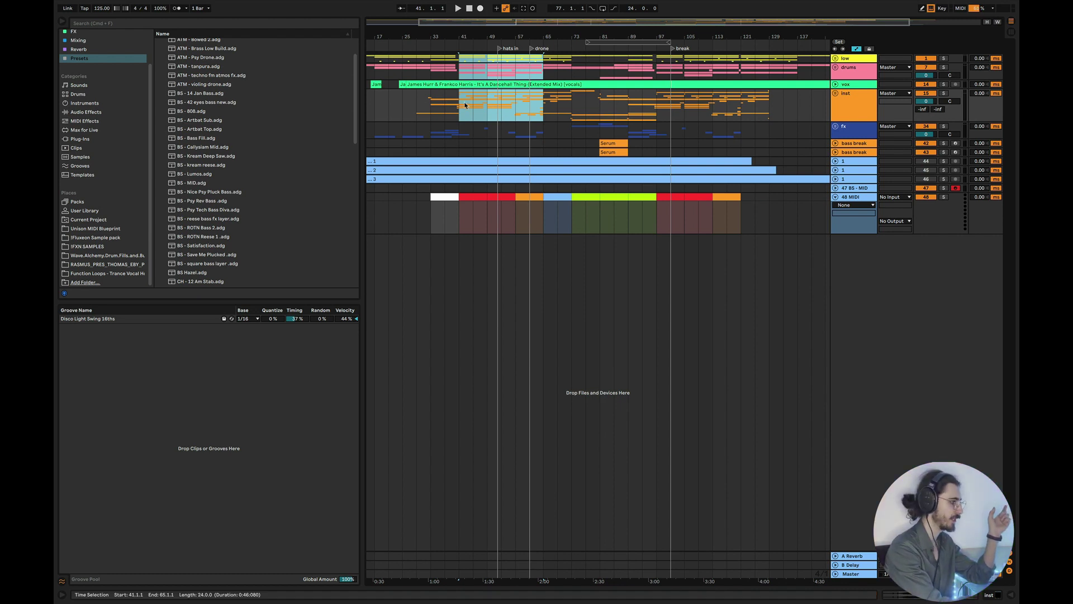
pyautogui.moveTo(461, 106); pyautogui.dragTo(571, 65)
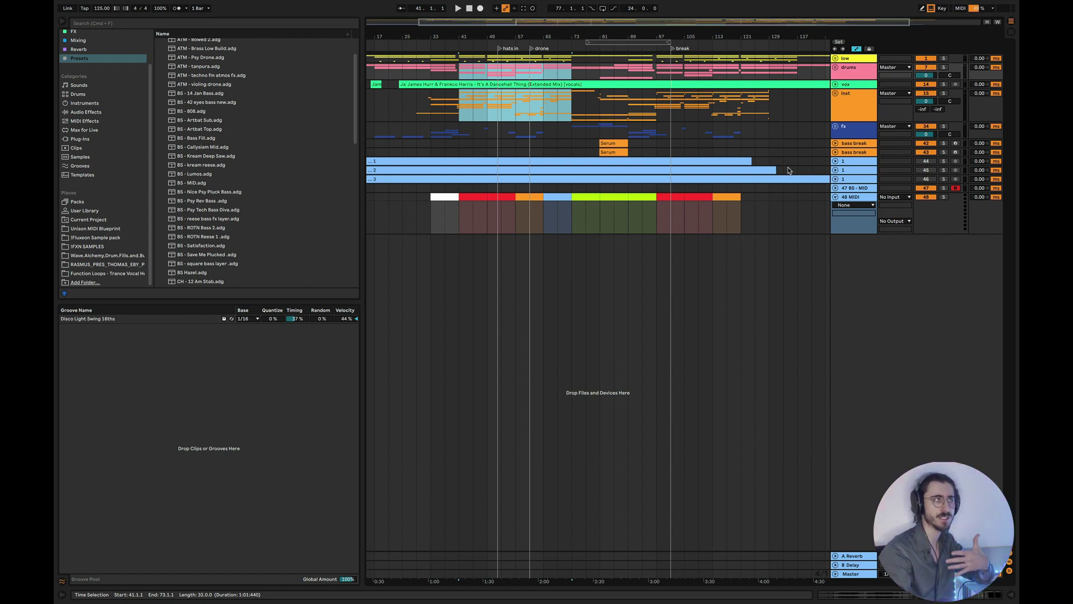
pyautogui.hscroll(-5, 789, 169)
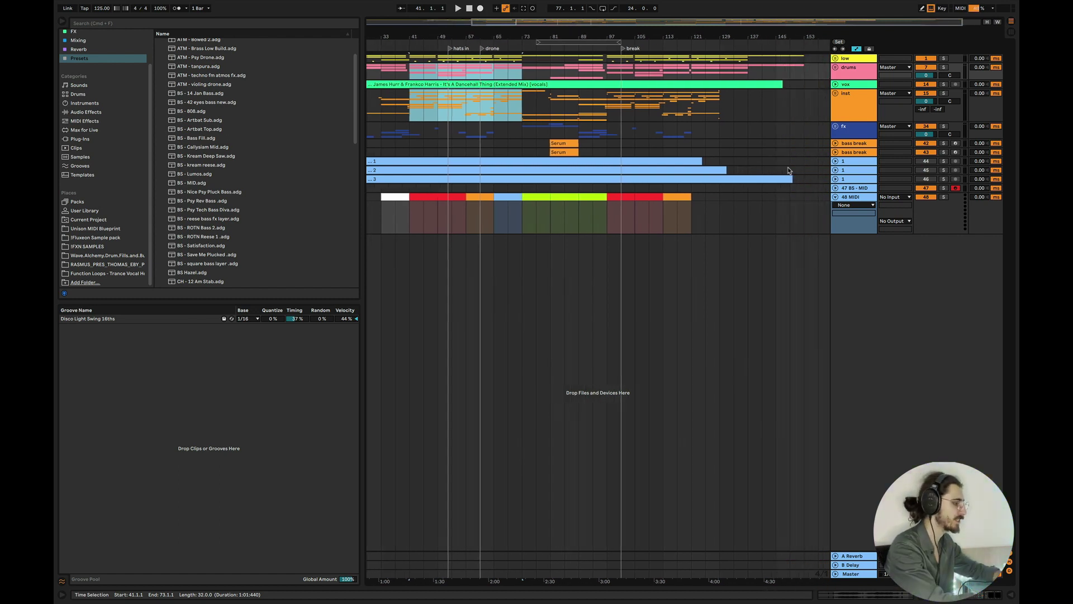
# Switch to the Keynote presentation and show the first "Your Set of Techniques" slide.
pyautogui.press('super+Tab')
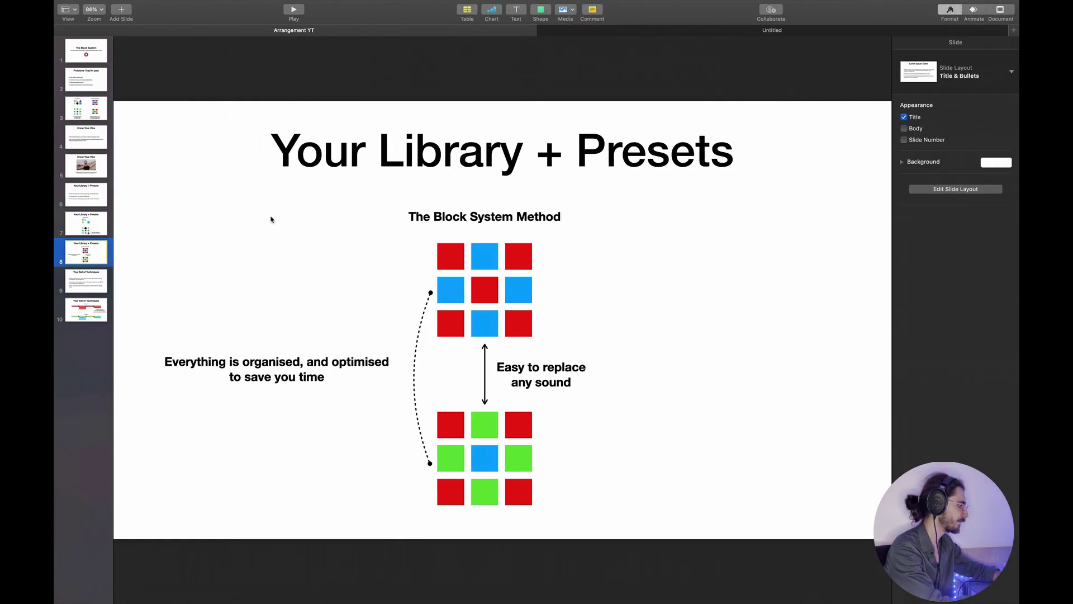
pyautogui.click(84, 279)
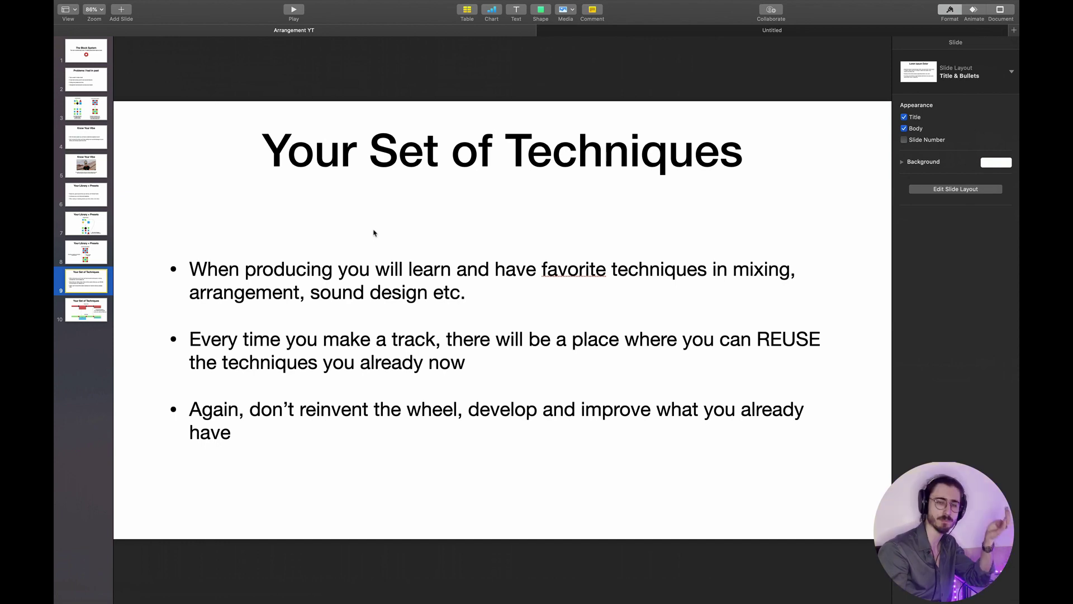
# Return to Ableton Live, unfold the inst group, solo the LD - Intelli track and play it from bar 41.
pyautogui.press('super+Tab')
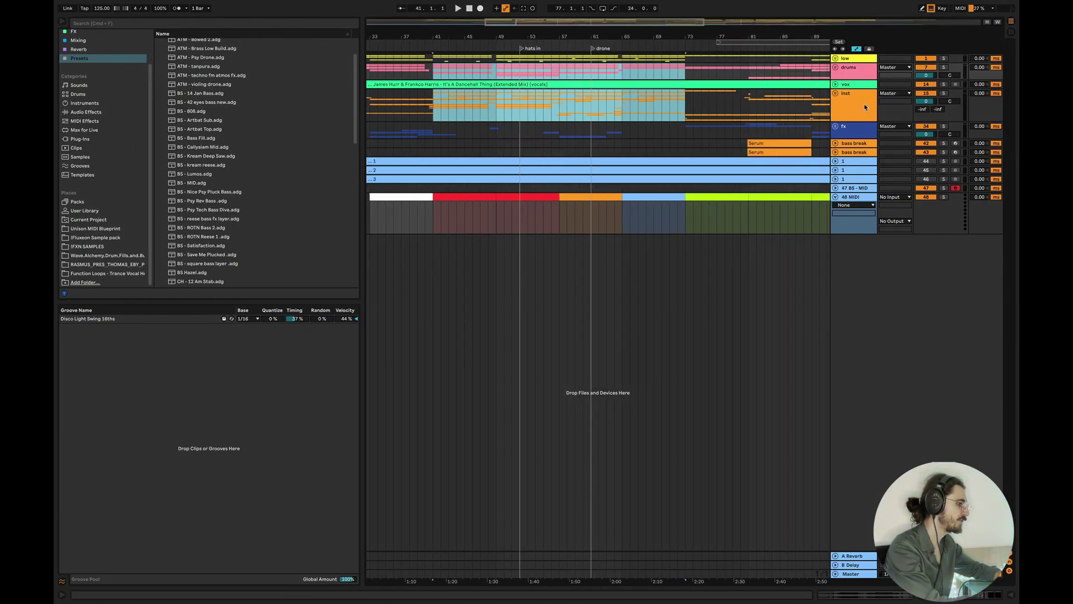
pyautogui.click(836, 93)
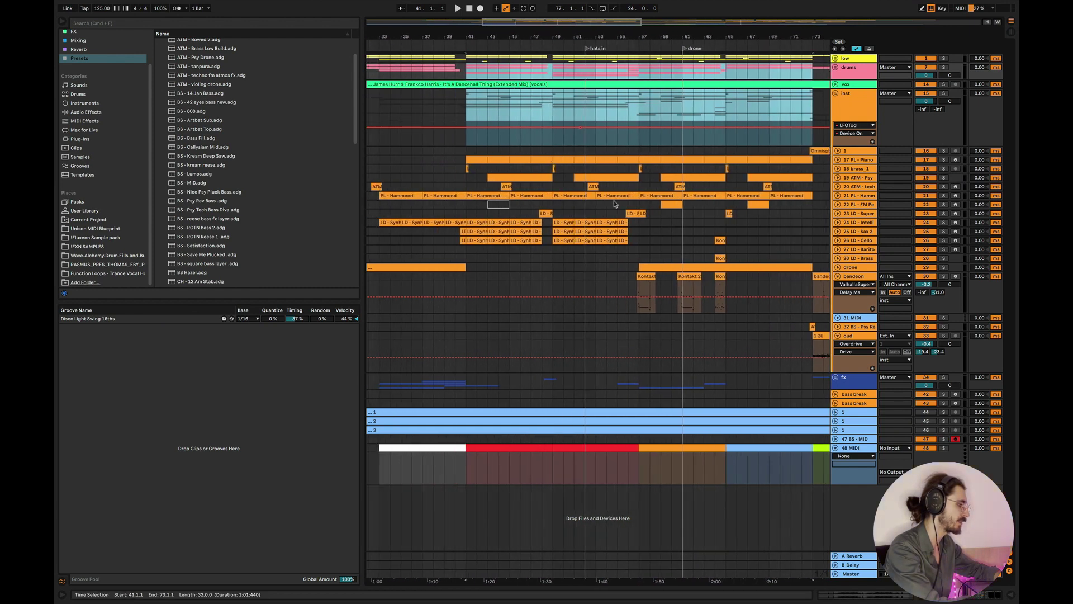
pyautogui.scroll(5, 719, 226)
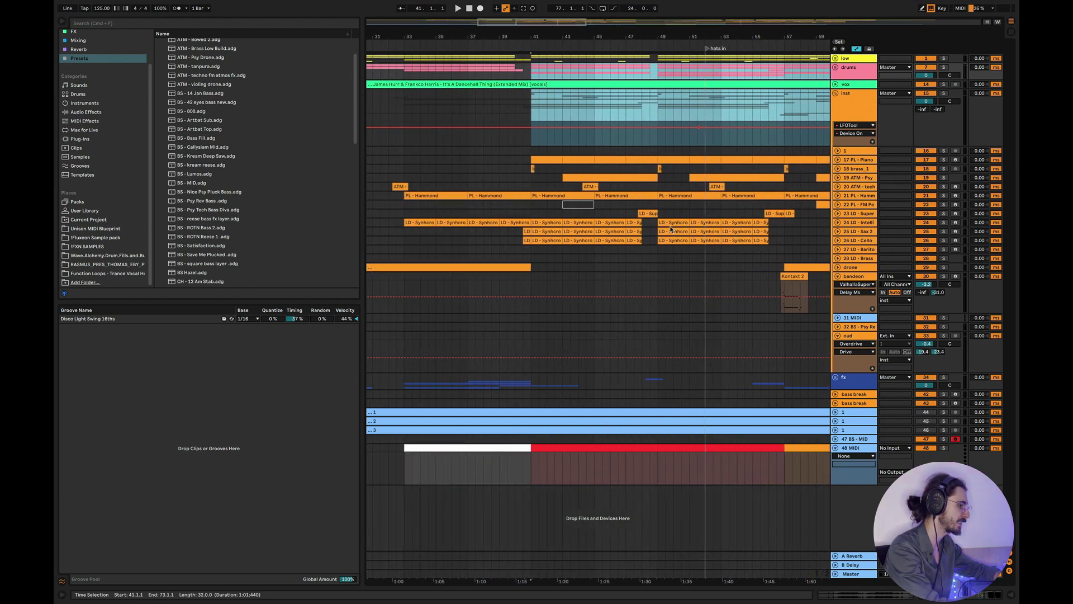
pyautogui.click(520, 224)
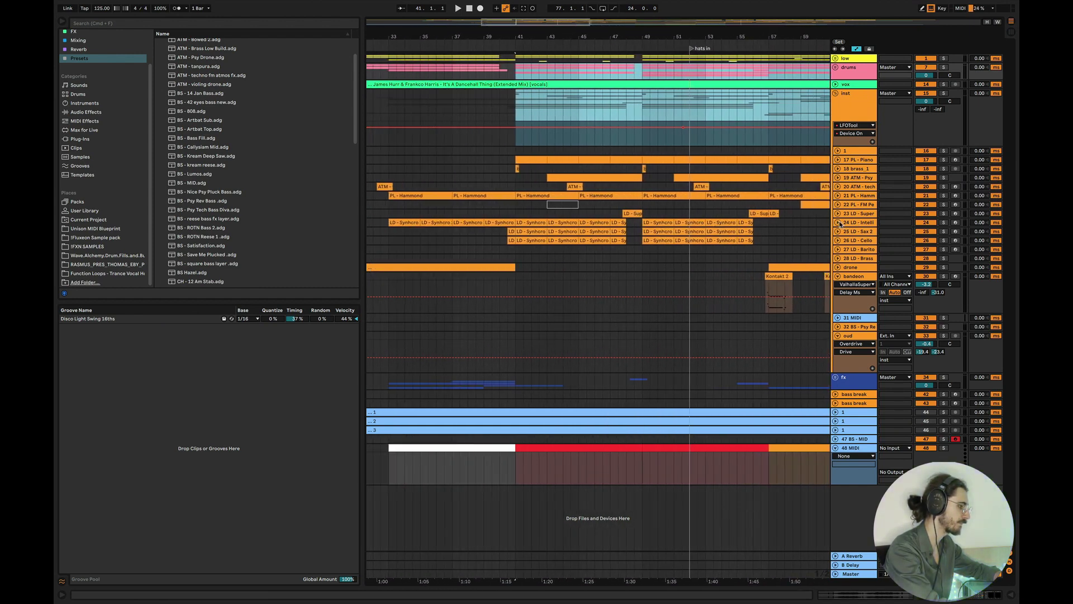
pyautogui.click(944, 223)
pyautogui.press('space')
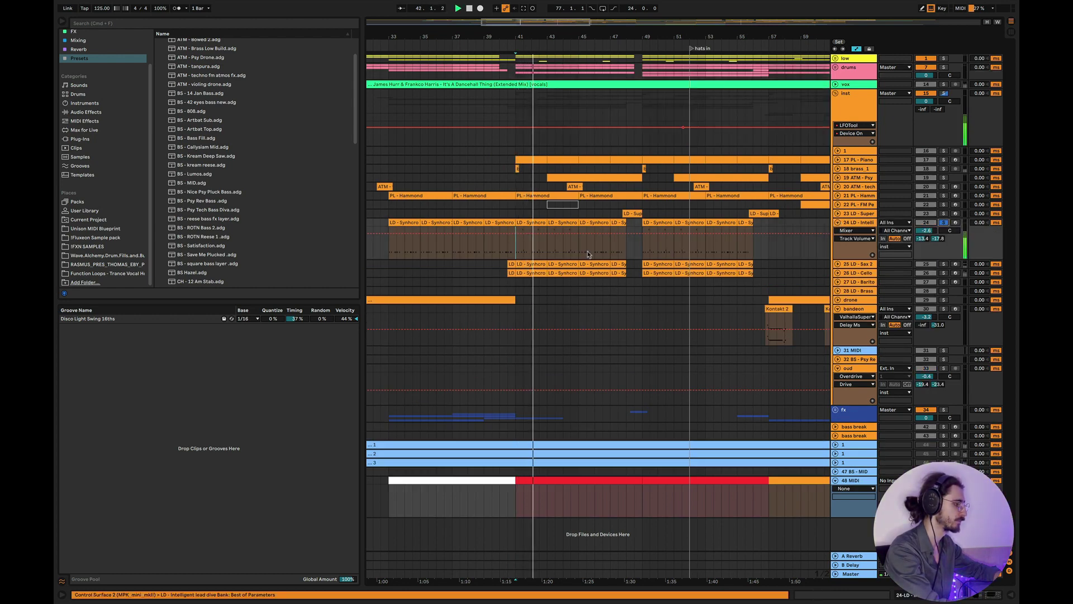
pyautogui.scroll(3, 588, 254)
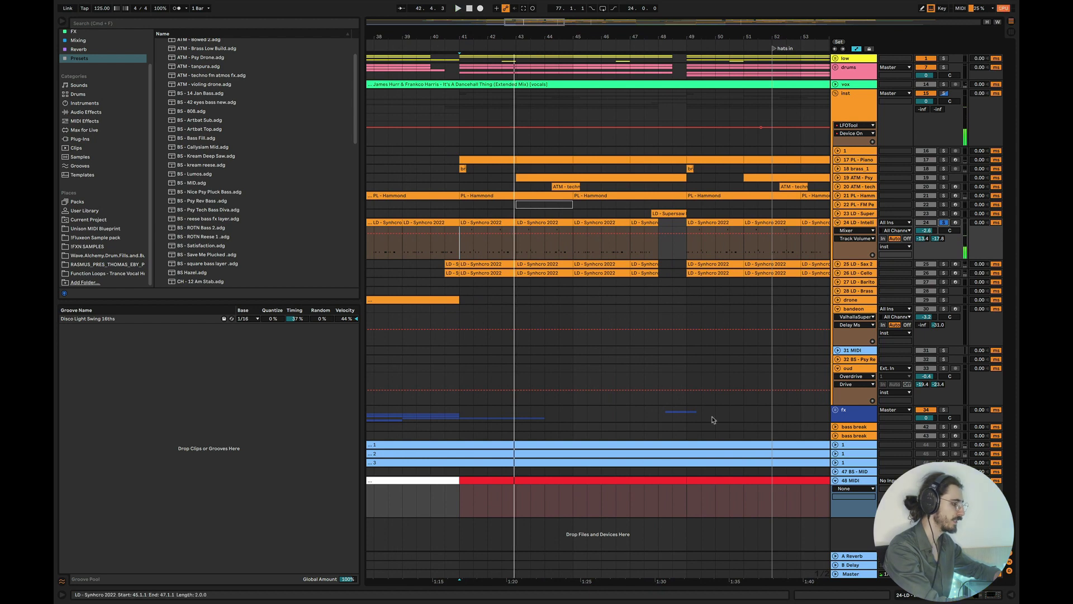
# Unfold the third reference track and play it from bars 3, 9, 33 and 27.
pyautogui.scroll(-4, 729, 440)
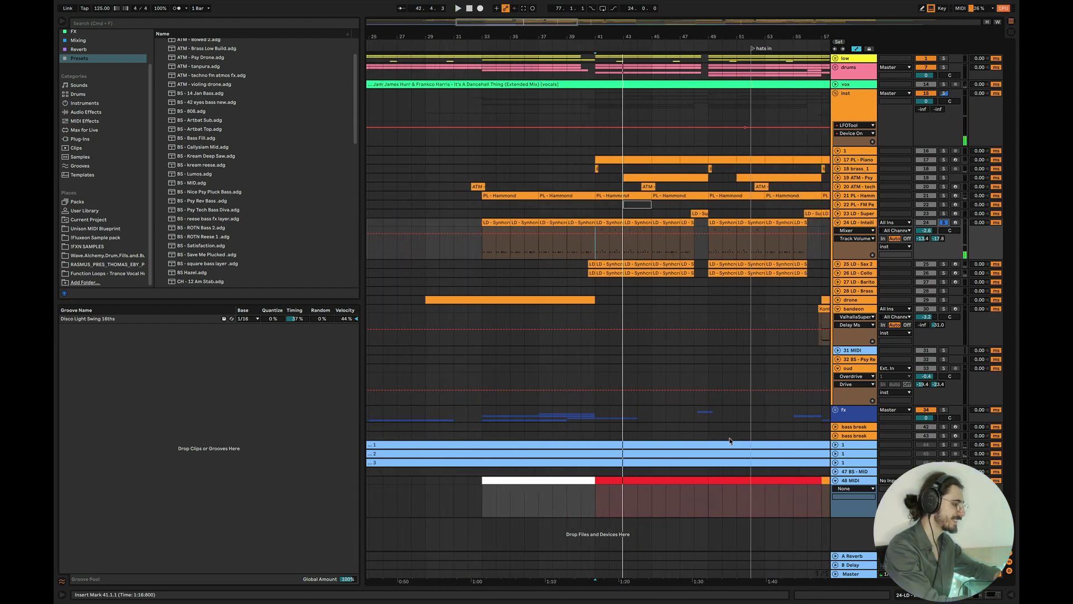
pyautogui.click(835, 463)
pyautogui.hscroll(-10, 507, 442)
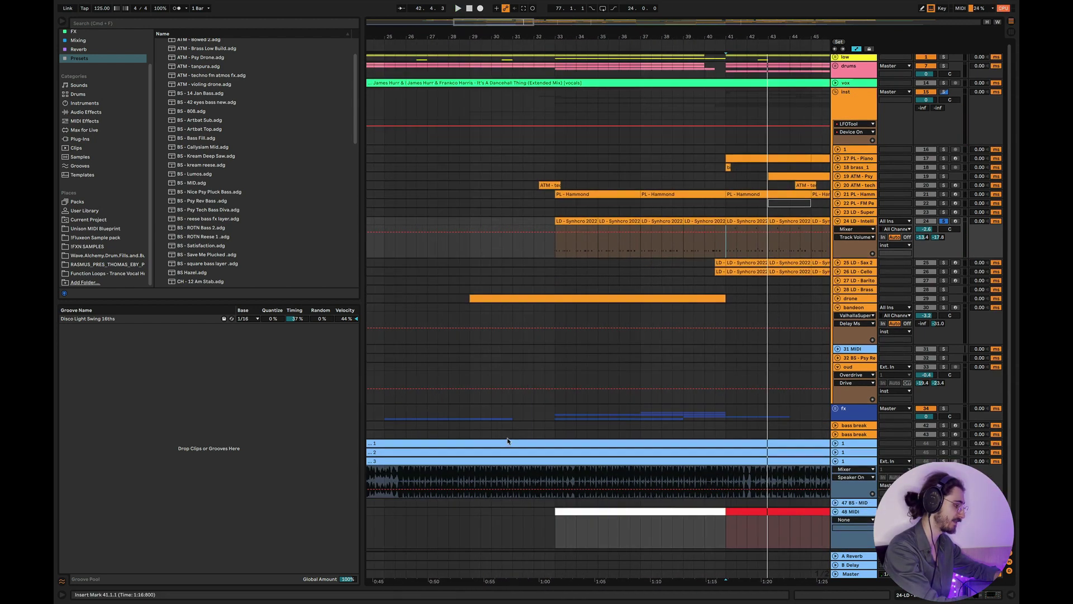
pyautogui.scroll(2, 508, 441)
pyautogui.scroll(-8, 508, 441)
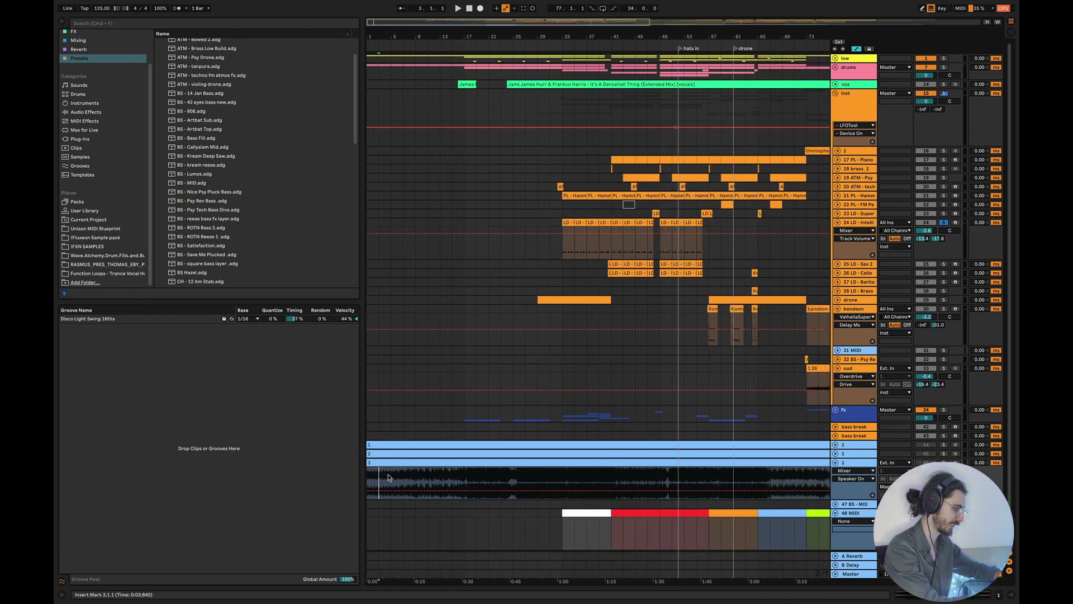
pyautogui.press('space')
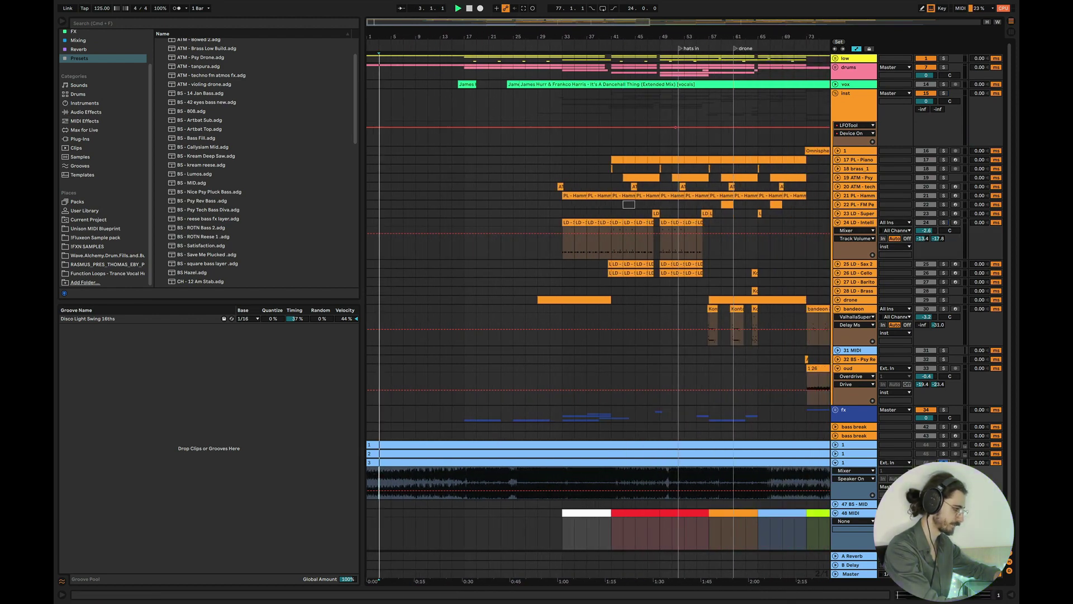
pyautogui.click(415, 474)
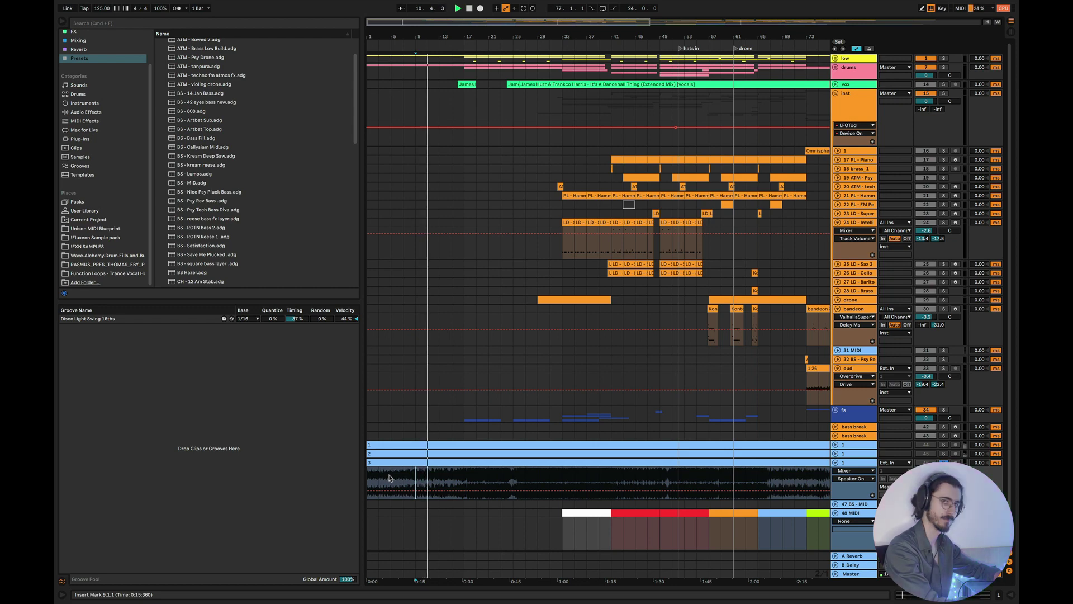
pyautogui.click(562, 482)
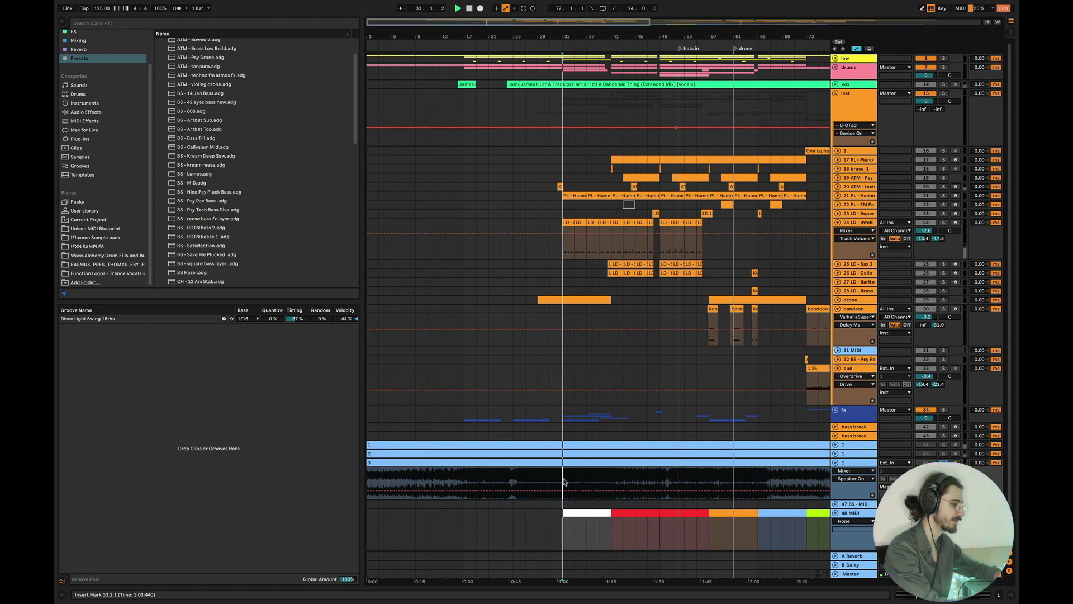
pyautogui.click(525, 479)
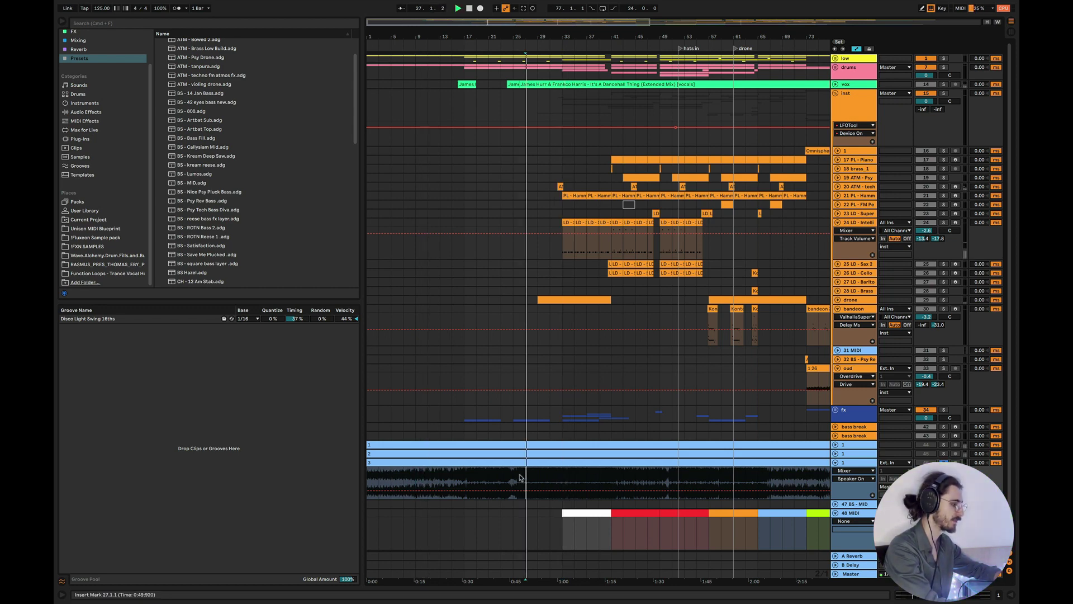
# Unfold the second reference track and play it from bar 13, and unfold the first one and play it from bar 33.
pyautogui.click(837, 454)
pyautogui.click(440, 466)
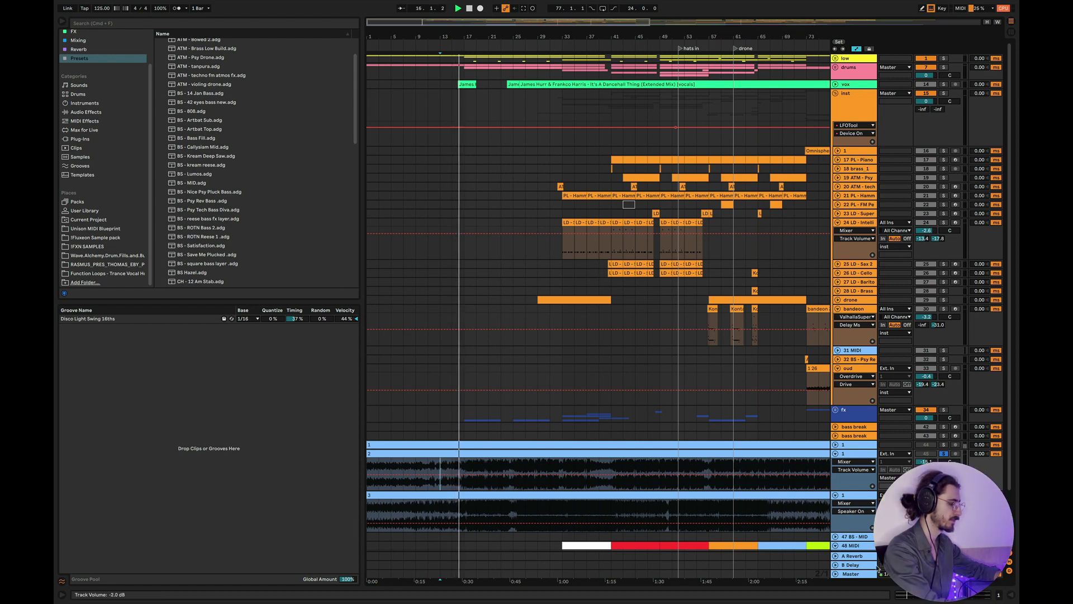
pyautogui.click(835, 446)
pyautogui.press('+')
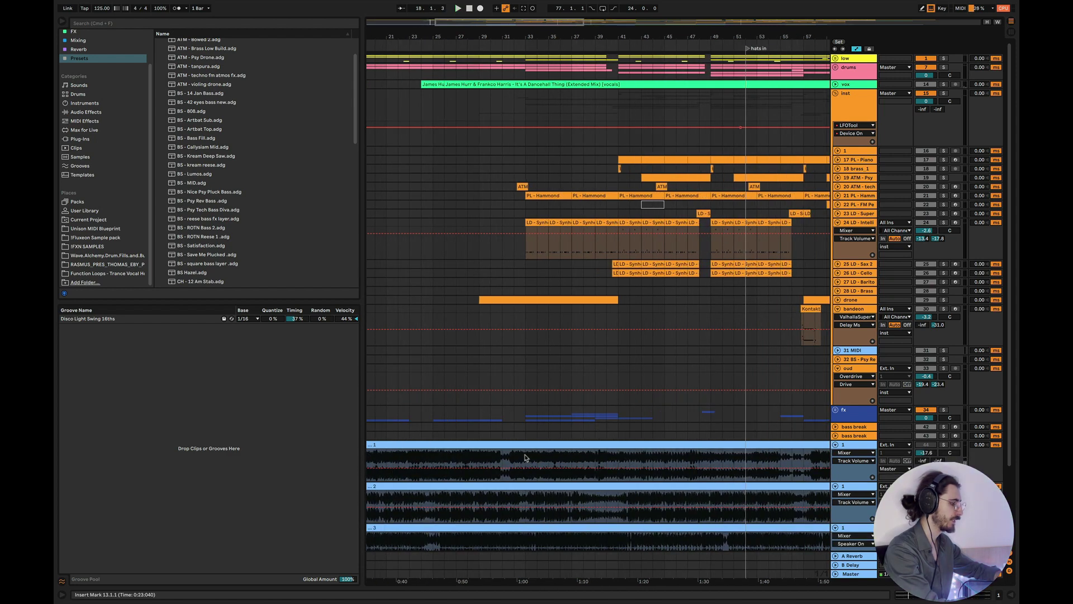
pyautogui.click(526, 458)
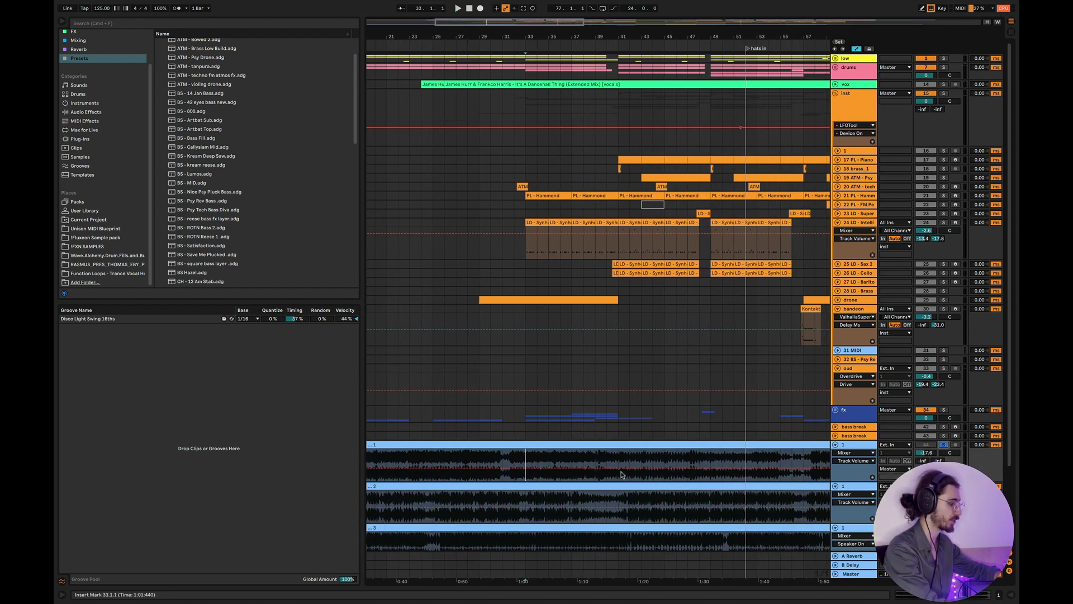
# Play the first reference track from bars 63, 75 and 81, and set its volume to -17.8 dB.
pyautogui.press('-')
pyautogui.hscroll(10, 622, 475)
pyautogui.click(459, 463)
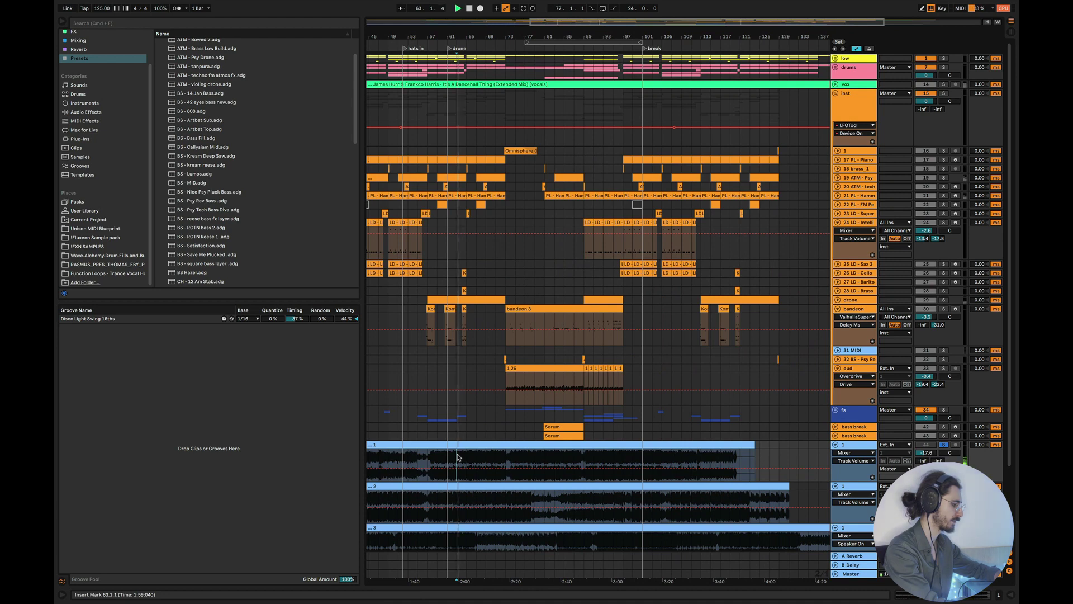
pyautogui.click(515, 463)
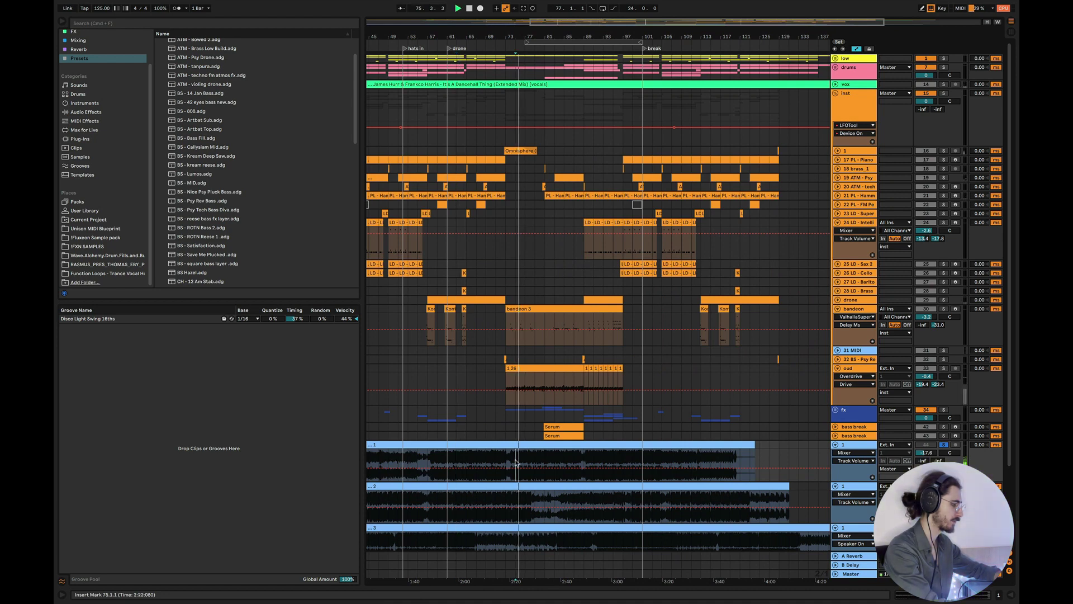
pyautogui.click(544, 465)
pyautogui.press('+')
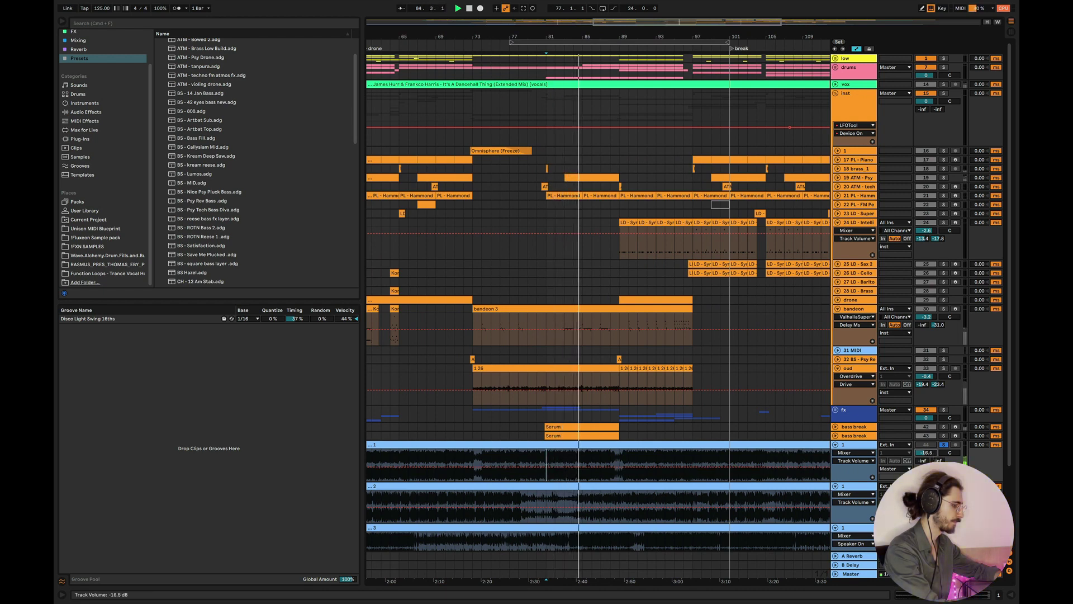
pyautogui.moveTo(931, 453); pyautogui.dragTo(935, 456)
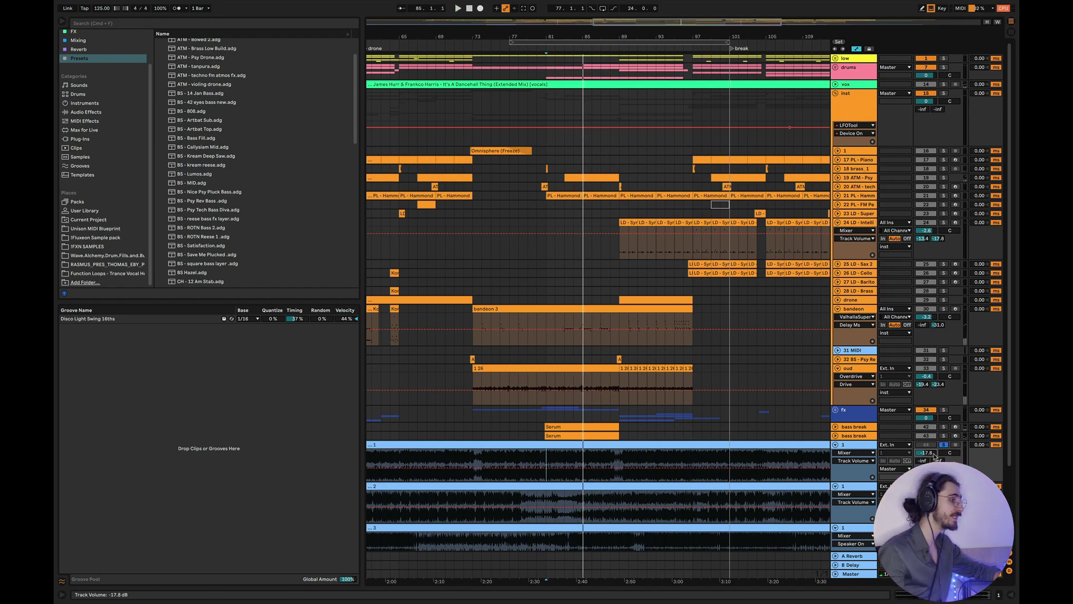
# Switch to the Keynote presentation and show the second "Your Set of Techniques" slide comparing the finished track with the new track.
pyautogui.press('super+Tab')
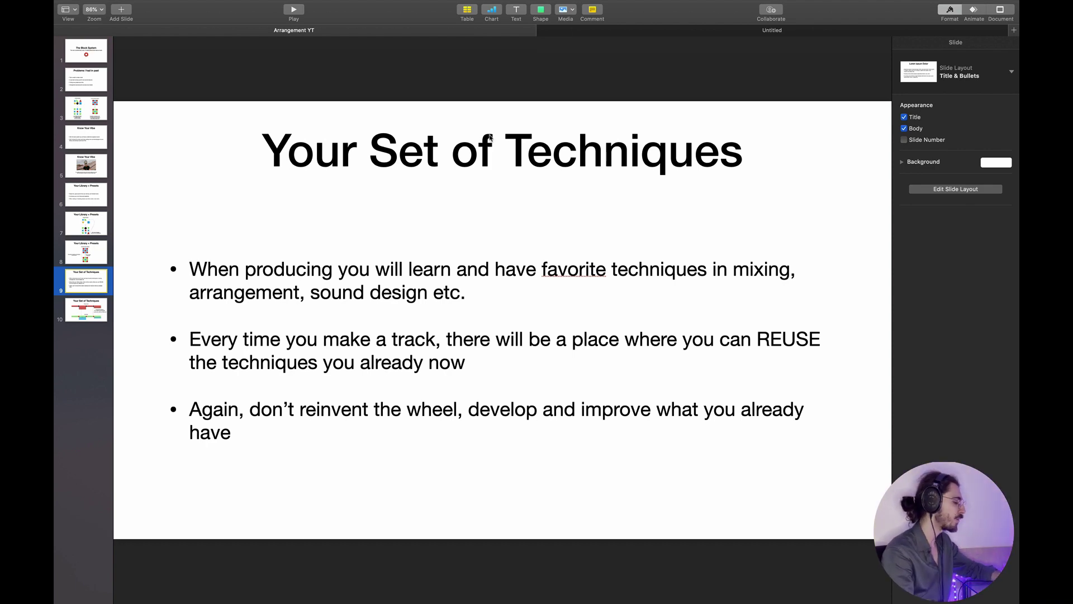
pyautogui.press('super+Tab')
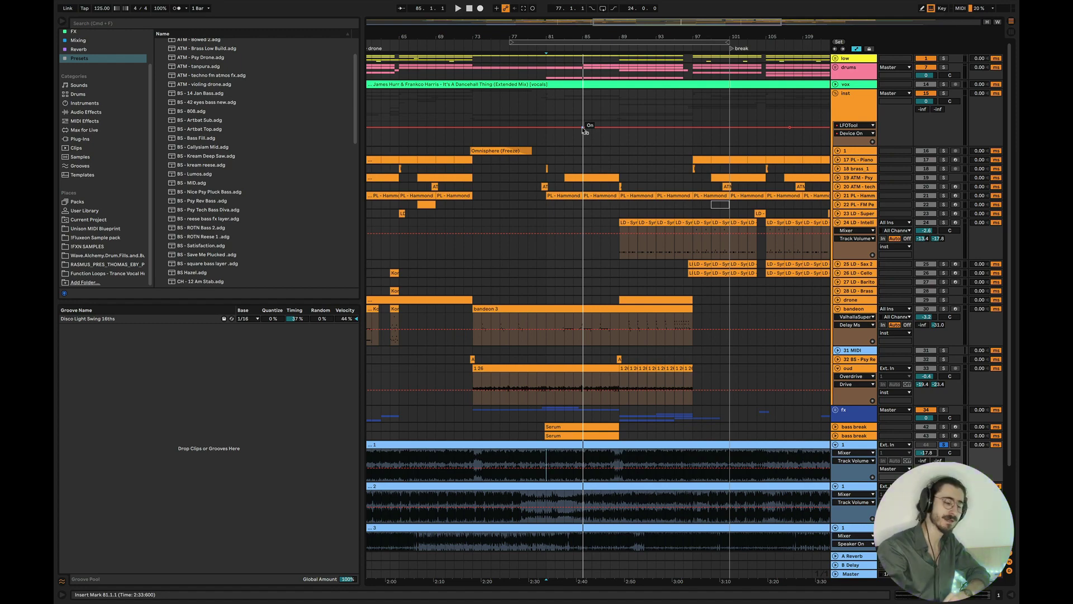
pyautogui.press('super+Tab')
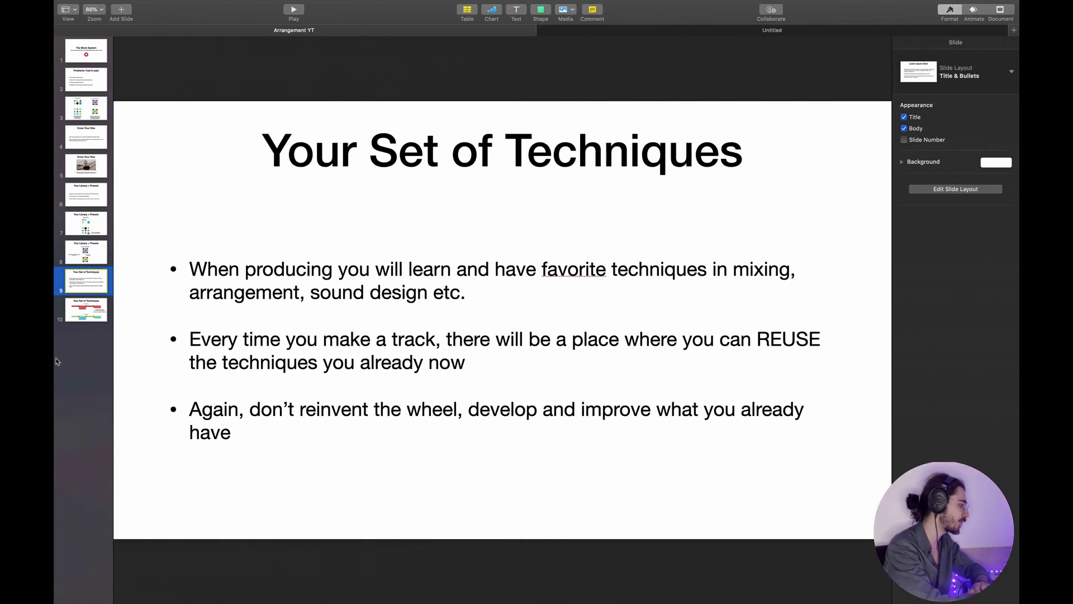
pyautogui.press('Down')
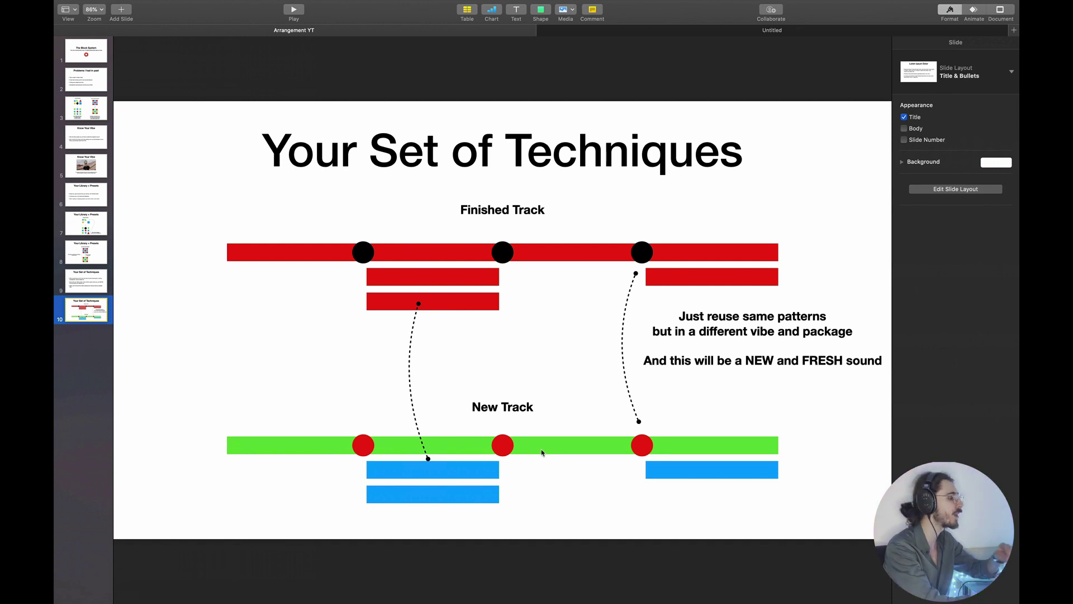
# Return to Ableton Live and show the whole arrangement with the inst group and reference tracks folded.
pyautogui.press('super+Tab')
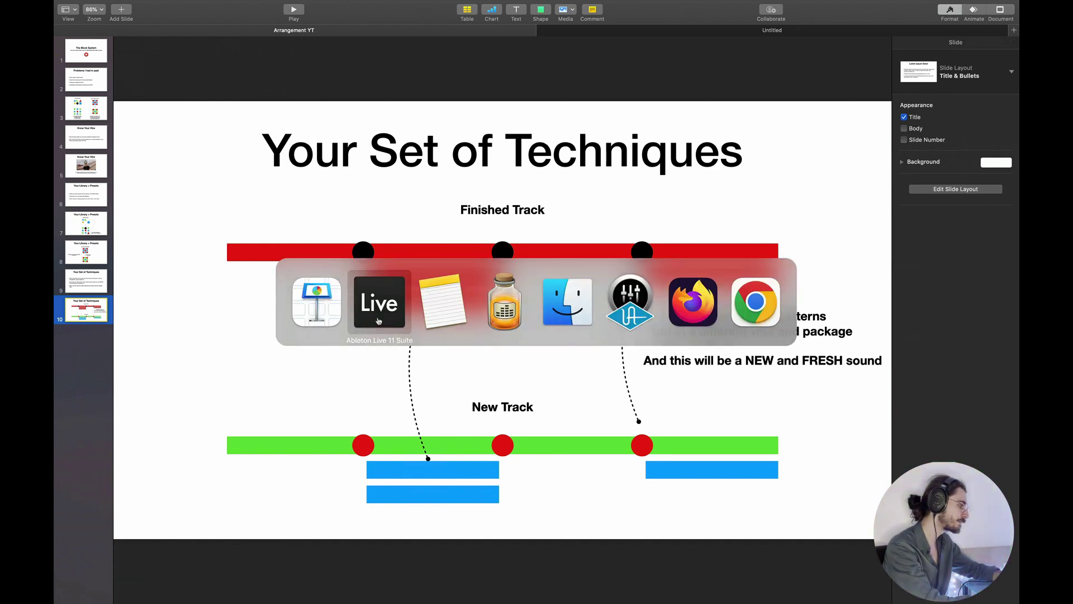
pyautogui.scroll(-1, 350, 145)
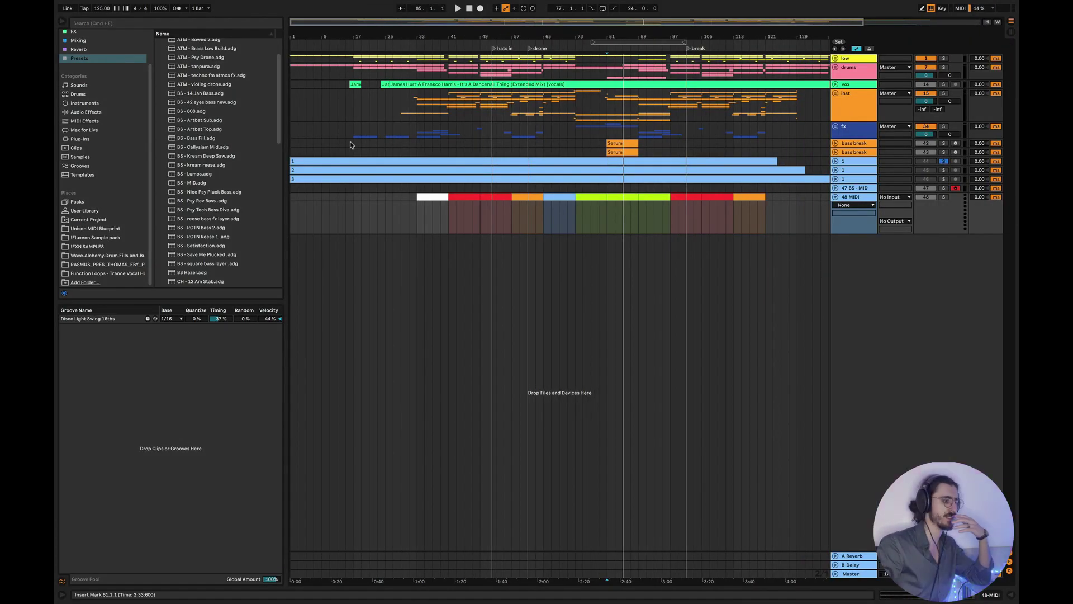